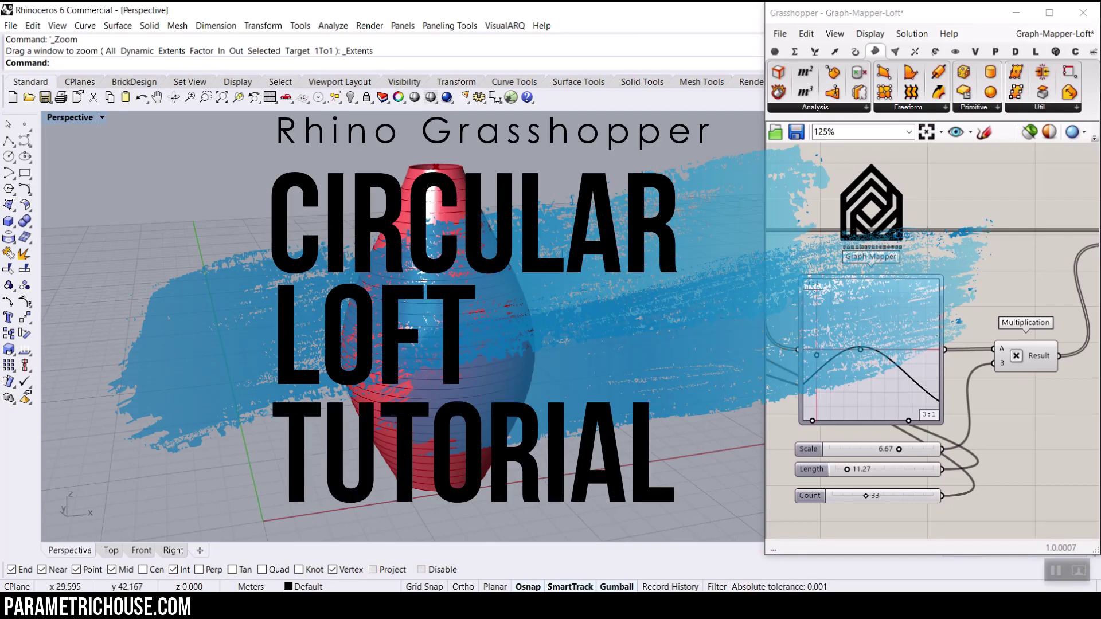
Adjust the Gaussian graph's peak, and set the sliders to Length 14.52, Scale 7.72 and Count 41
scroll(874, 364, up, 3)
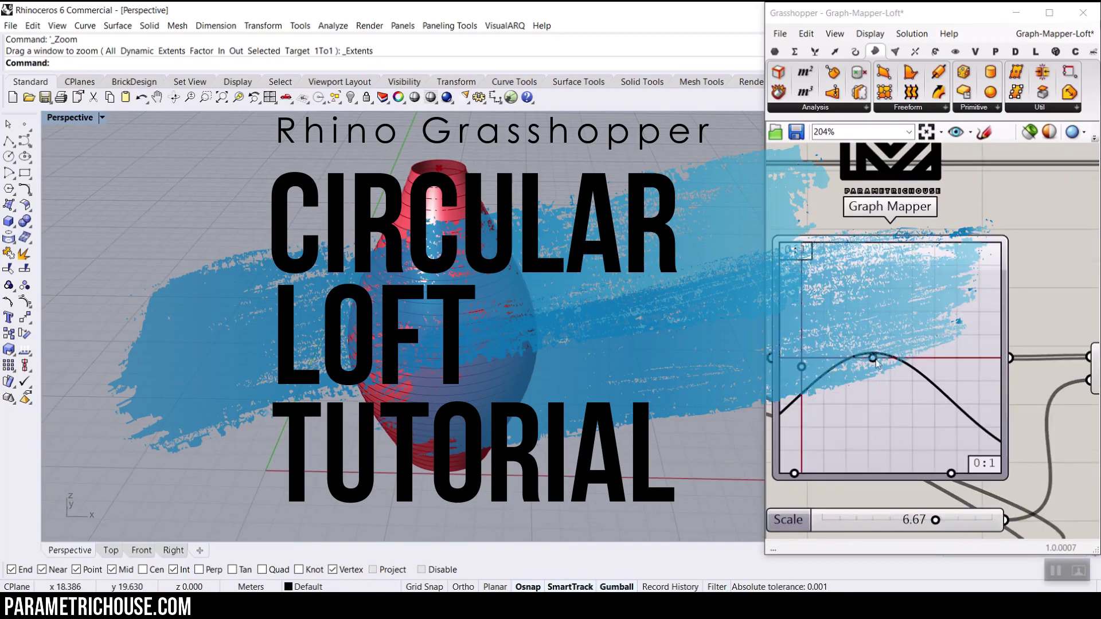
drag(876, 362, 867, 321)
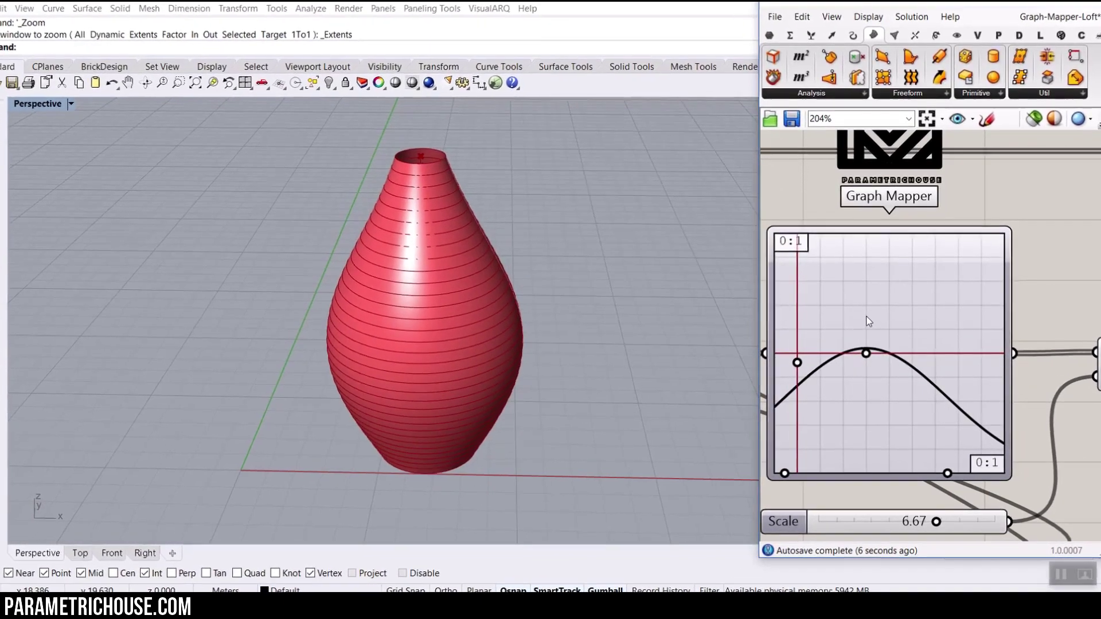
right_drag(867, 400, 892, 275)
mouse_move(873, 427)
mouse_down()
mouse_move(860, 427)
mouse_move(878, 425)
mouse_up()
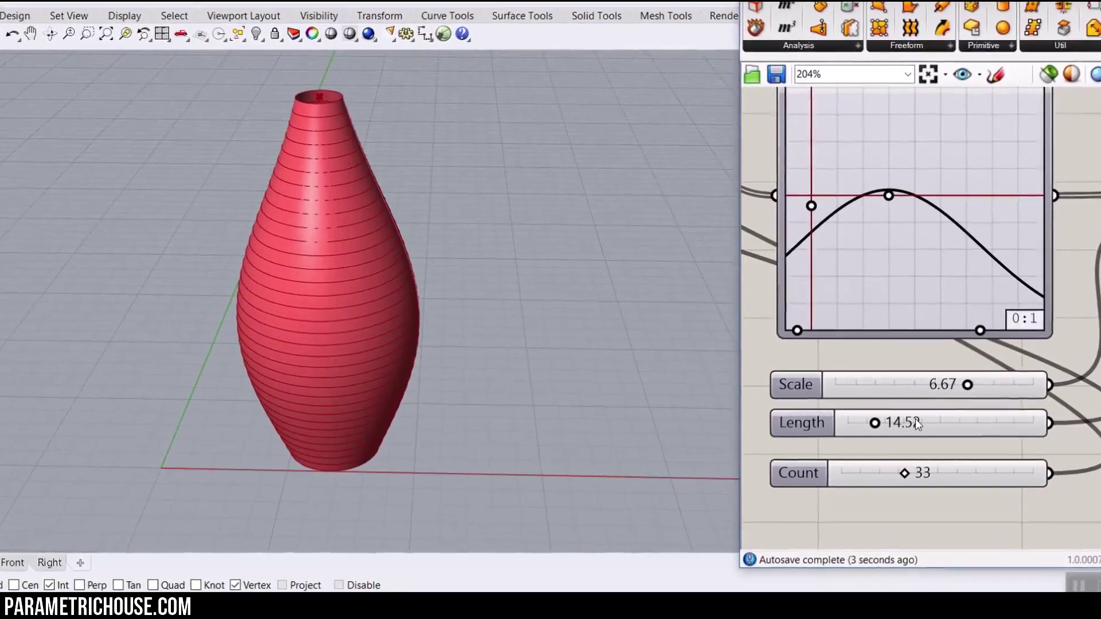
drag(967, 384, 990, 381)
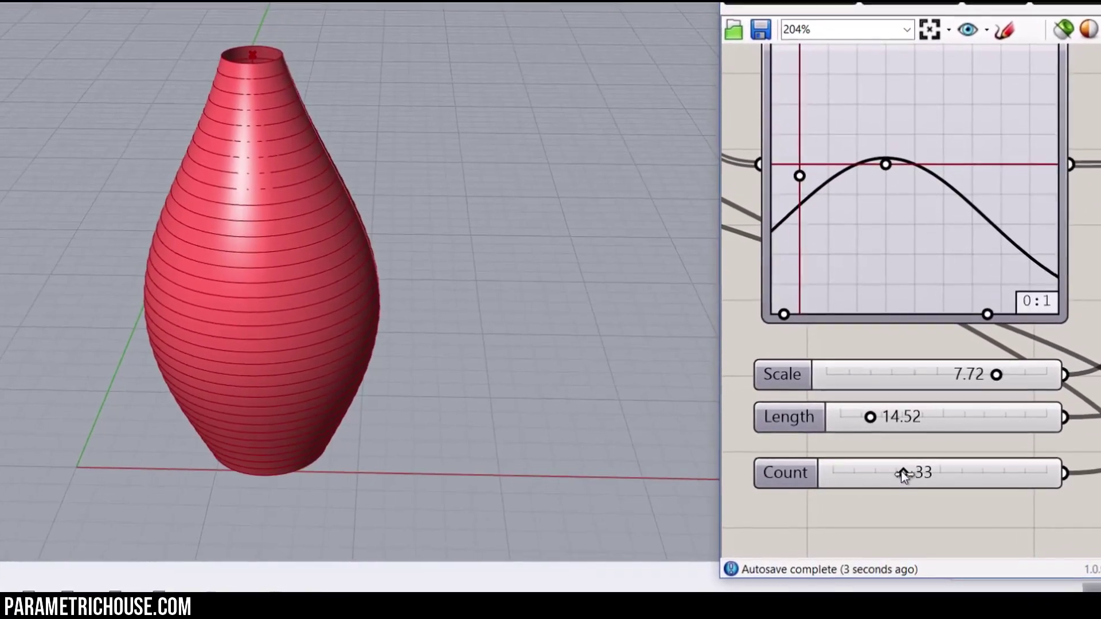
mouse_move(903, 475)
mouse_down()
mouse_move(963, 476)
mouse_move(887, 476)
mouse_move(922, 475)
mouse_up()
Change the Graph Mapper to a Sine graph, shift its peak to tighten the wave, and set Scale to 3.59
right_click(870, 353)
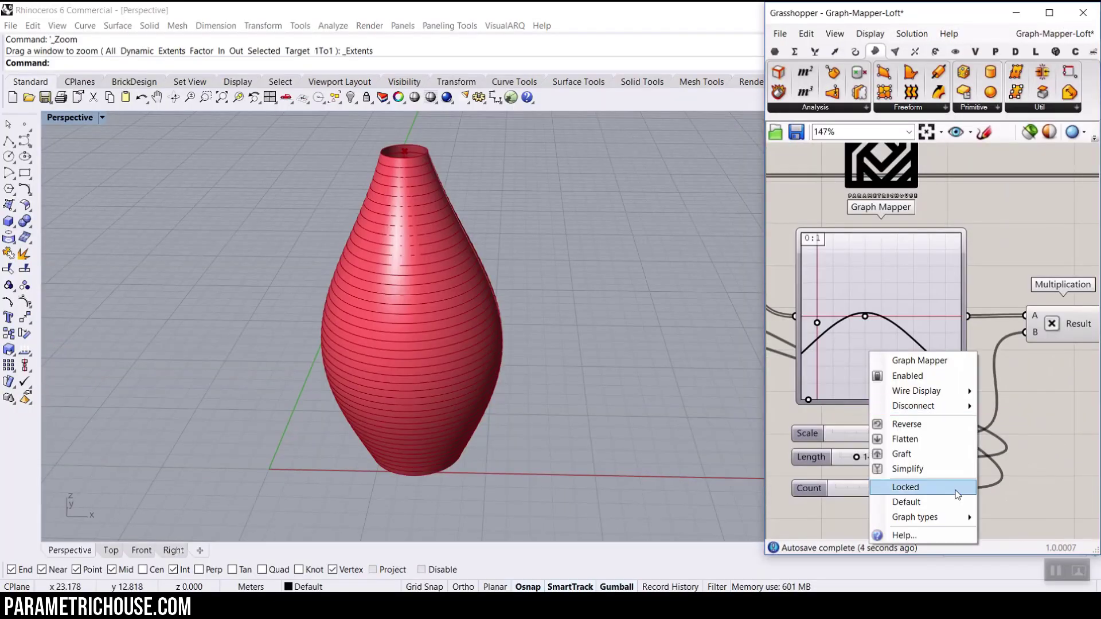
mouse_move(928, 519)
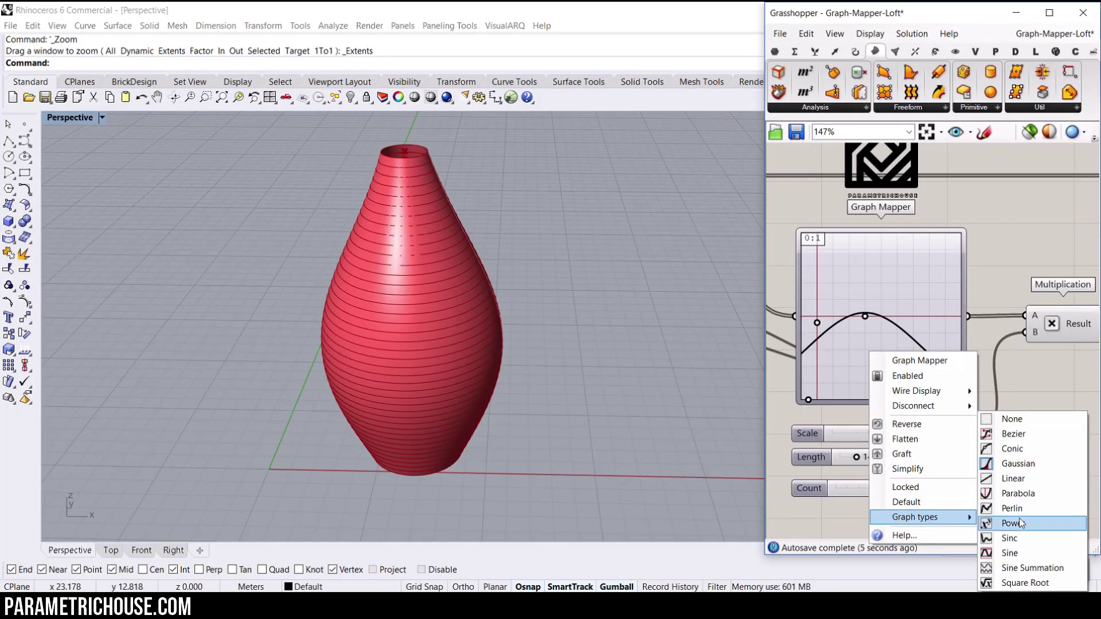
click(1010, 553)
drag(961, 235, 882, 231)
drag(926, 434, 877, 433)
right_drag(439, 390, 433, 335)
drag(881, 233, 868, 234)
Change the Graph Mapper to a Bezier graph and bend the curve's lower part by moving its lower control handle
right_click(893, 275)
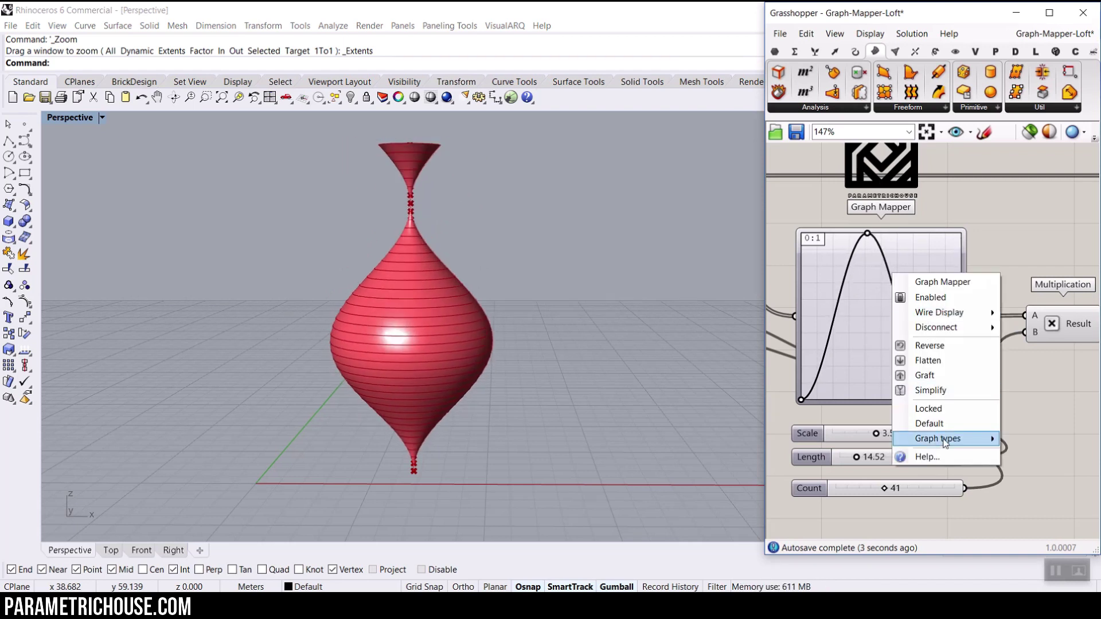
mouse_move(946, 442)
click(817, 478)
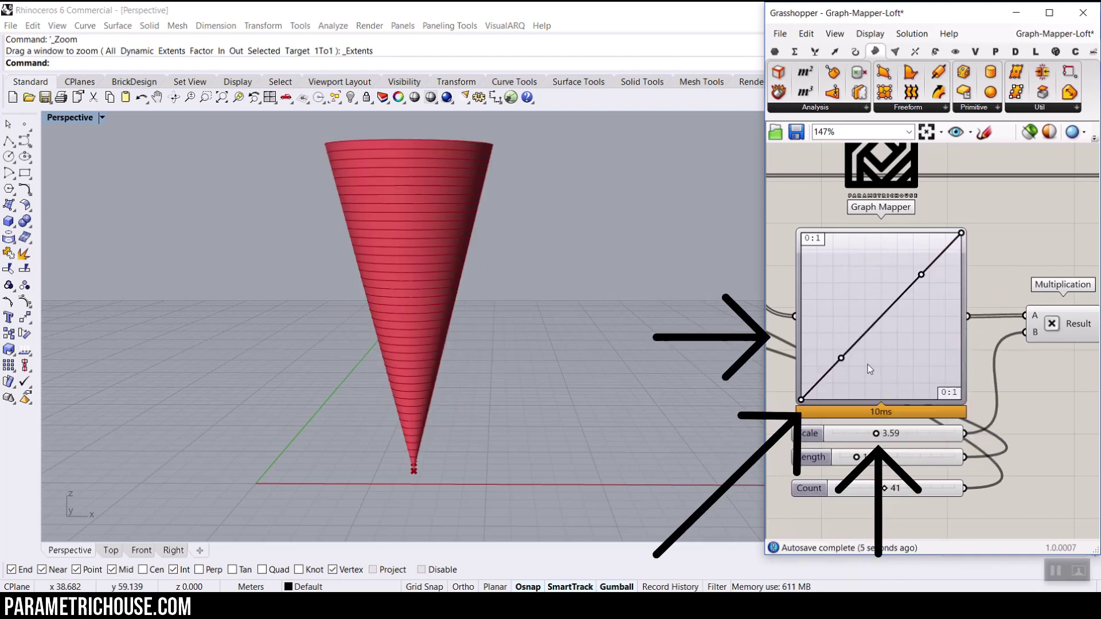
drag(841, 357, 918, 374)
right_click(933, 317)
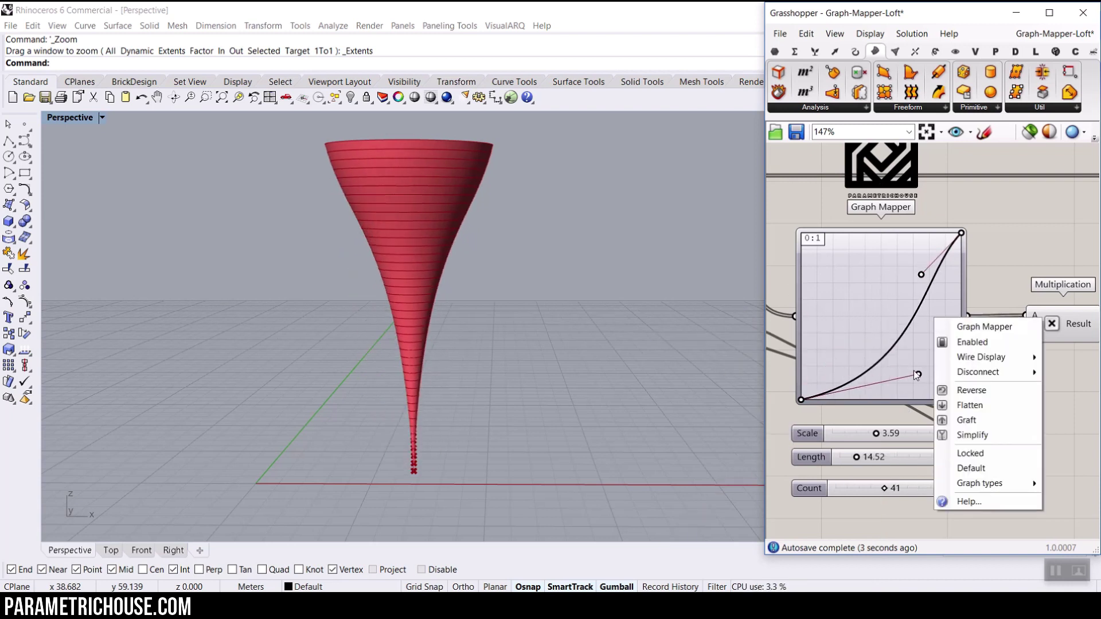
right_drag(894, 263, 931, 314)
scroll(875, 289, down, 8)
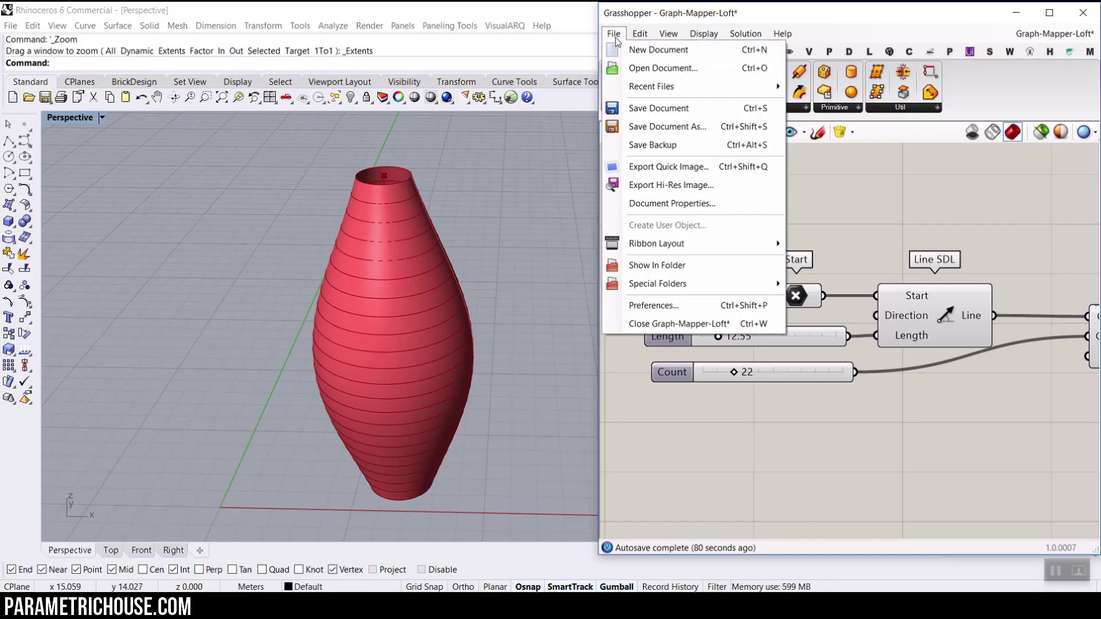
Create a new Grasshopper document and place a Line SDL component on the empty canvas
click(666, 46)
right_drag(390, 274, 414, 301)
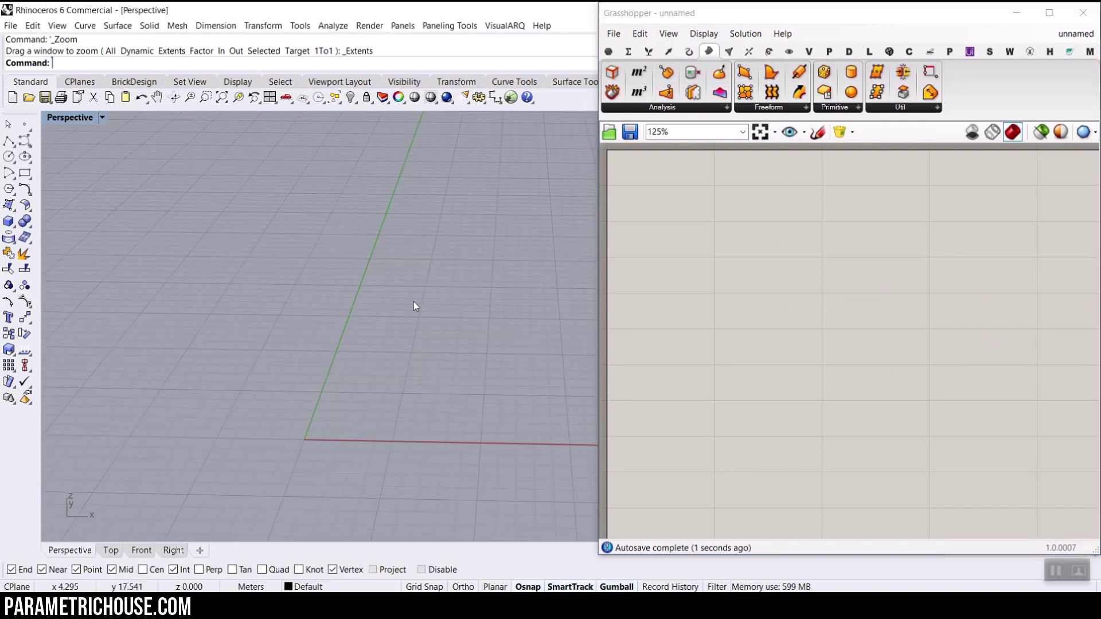
click(689, 53)
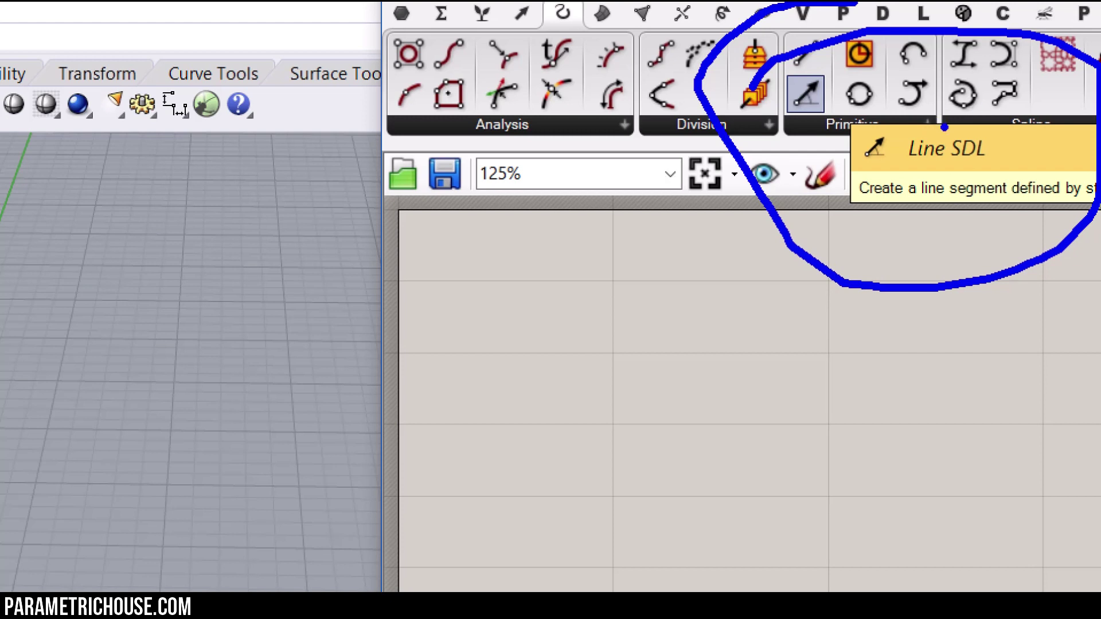
mouse_move(541, 508)
mouse_down()
mouse_move(517, 487)
mouse_move(578, 462)
mouse_move(553, 479)
mouse_move(781, 322)
mouse_move(743, 425)
mouse_up()
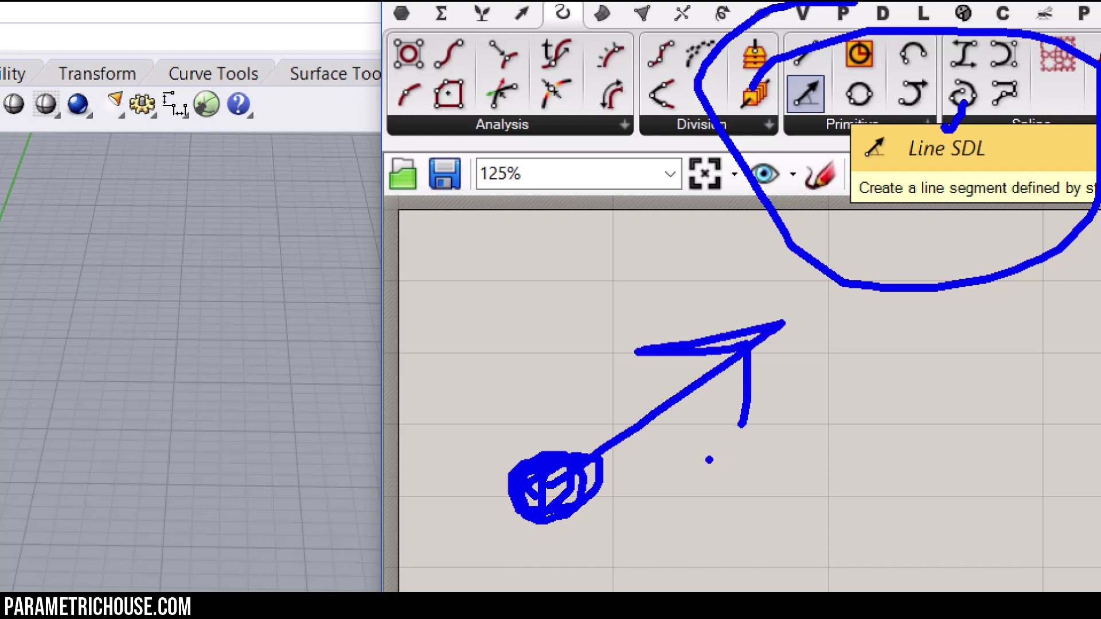
key(Escape)
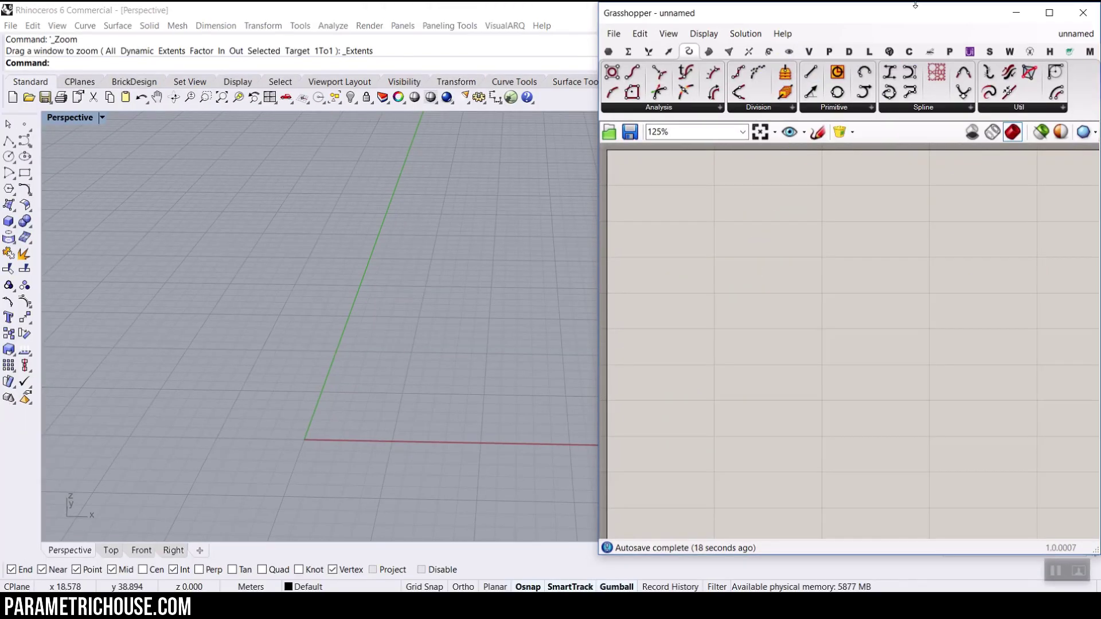
drag(860, 370, 854, 371)
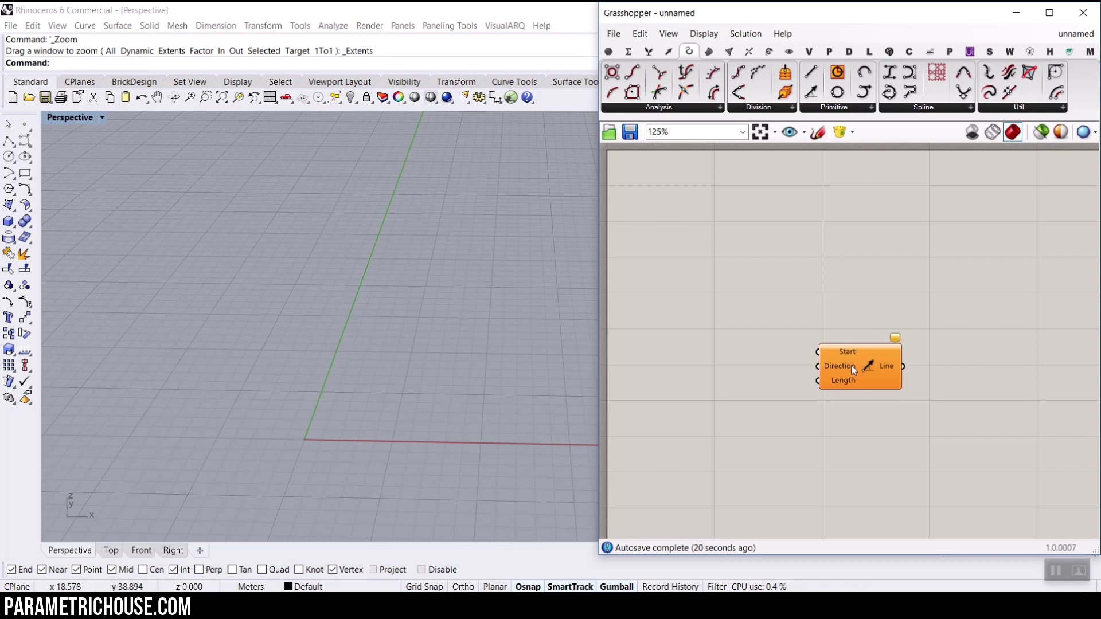
Place the utility component that displays name labels above components
click(608, 51)
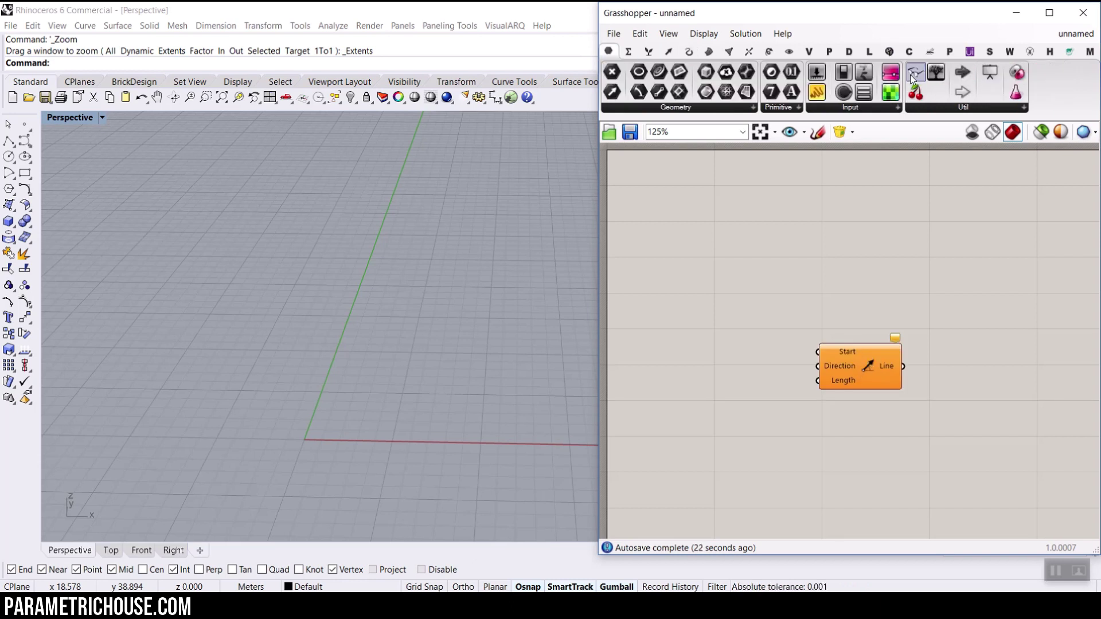
scroll(924, 298, down, 6)
click(759, 211)
scroll(897, 328, up, 8)
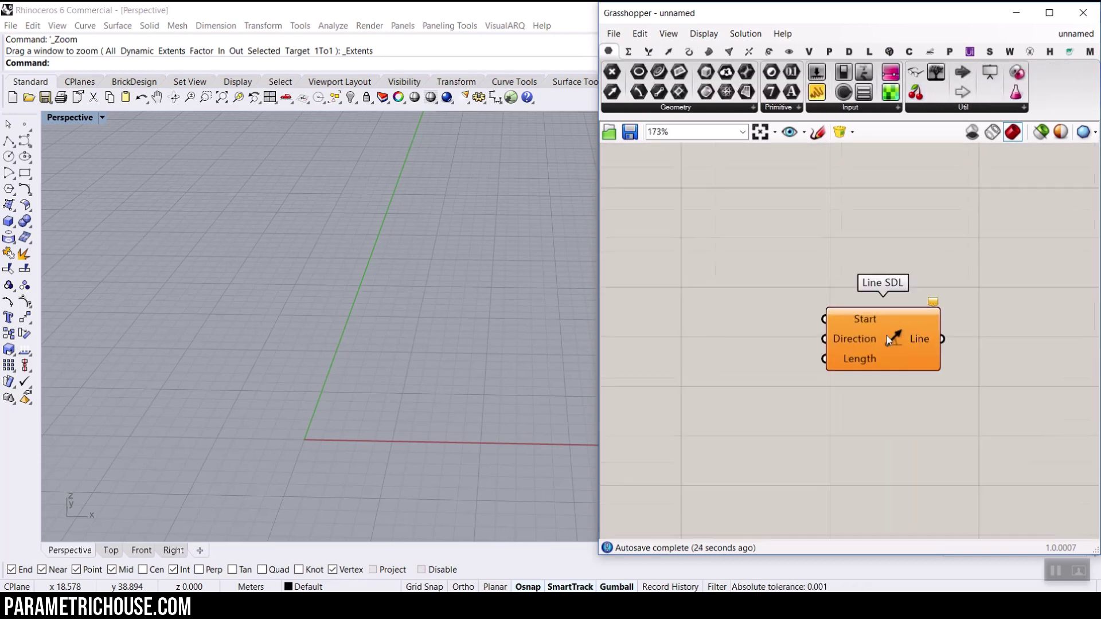
drag(897, 332, 880, 208)
right_drag(796, 254, 815, 346)
click(758, 290)
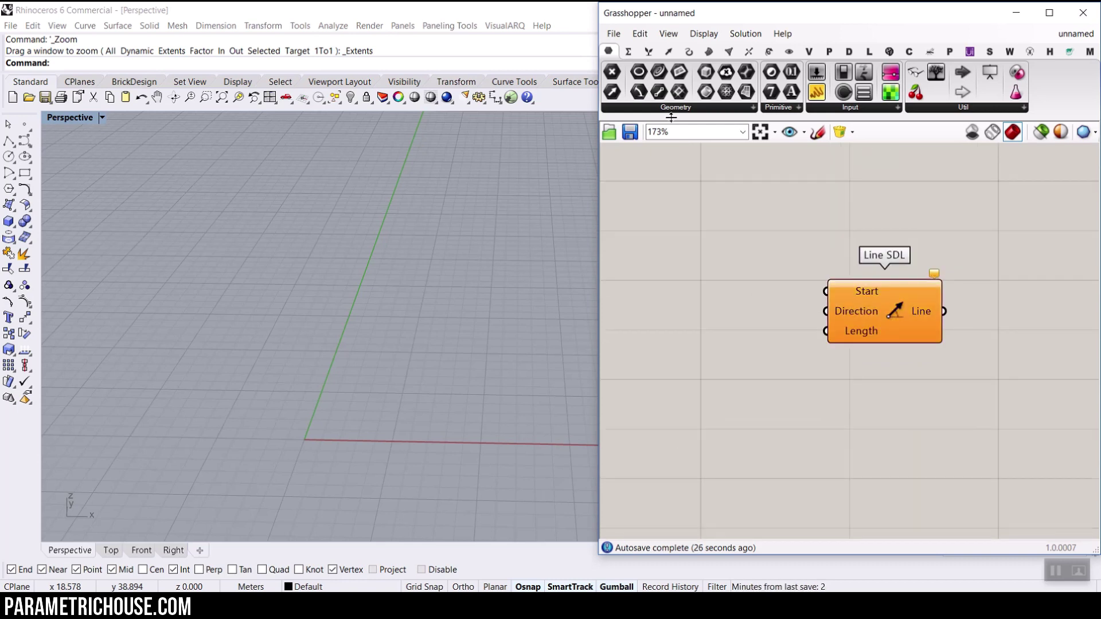
Extract Line SDL's Start input as a separate parameter and position it apart from the component
scroll(877, 296, up, 3)
right_click(860, 290)
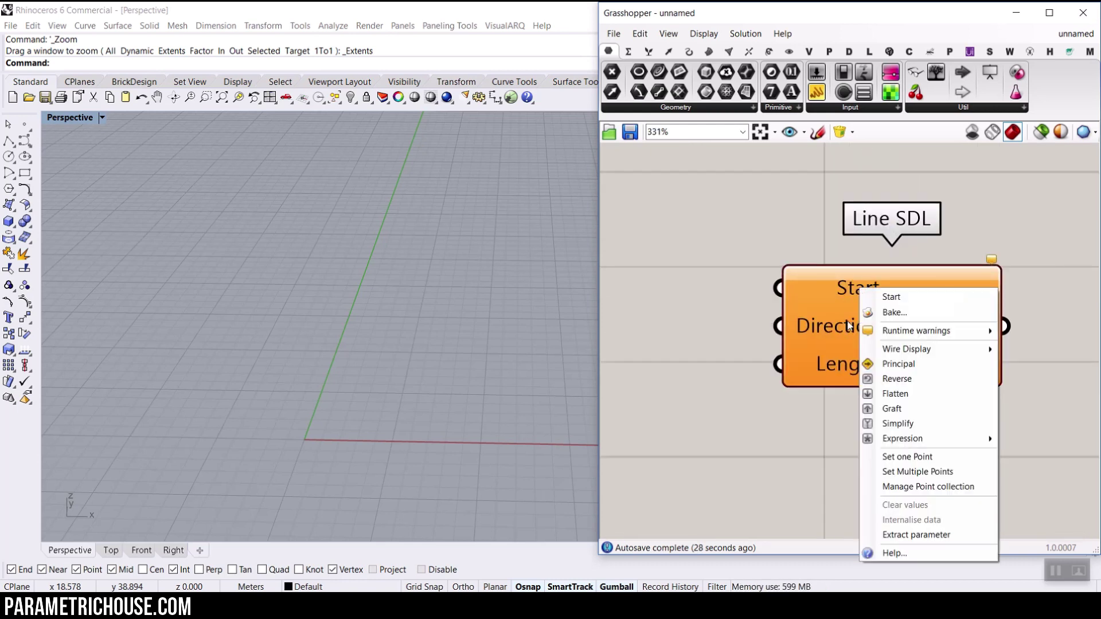
click(911, 538)
right_drag(777, 327, 893, 373)
drag(726, 329, 743, 285)
Assign the Start parameter one point picked on the ground plane at about x 4.12, y 5.78
right_click(742, 284)
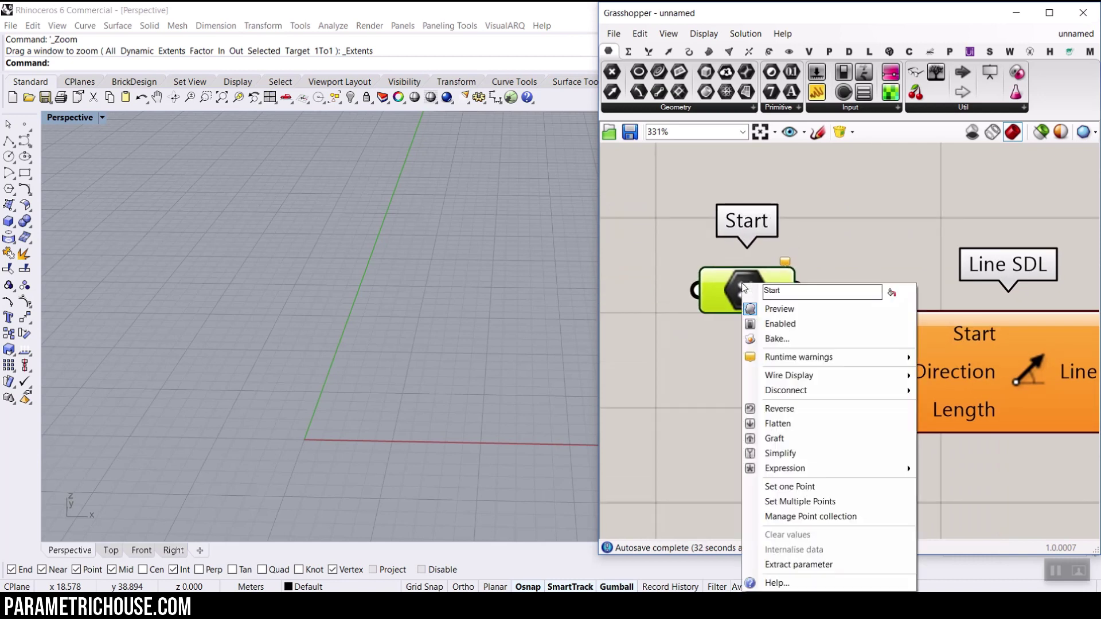
click(789, 486)
click(390, 388)
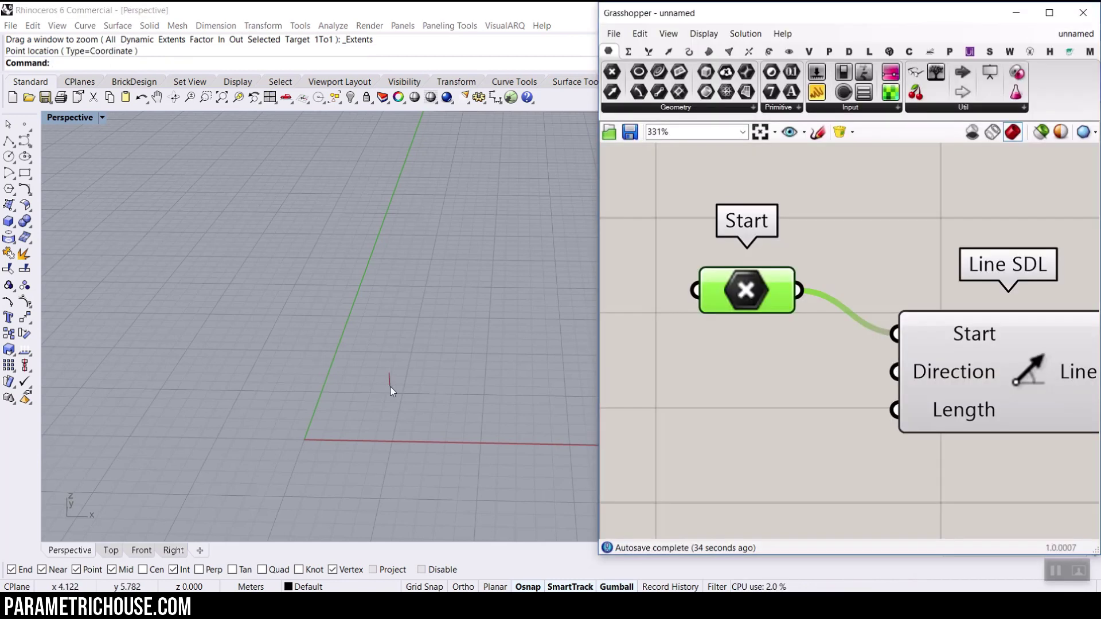
scroll(391, 383, up, 5)
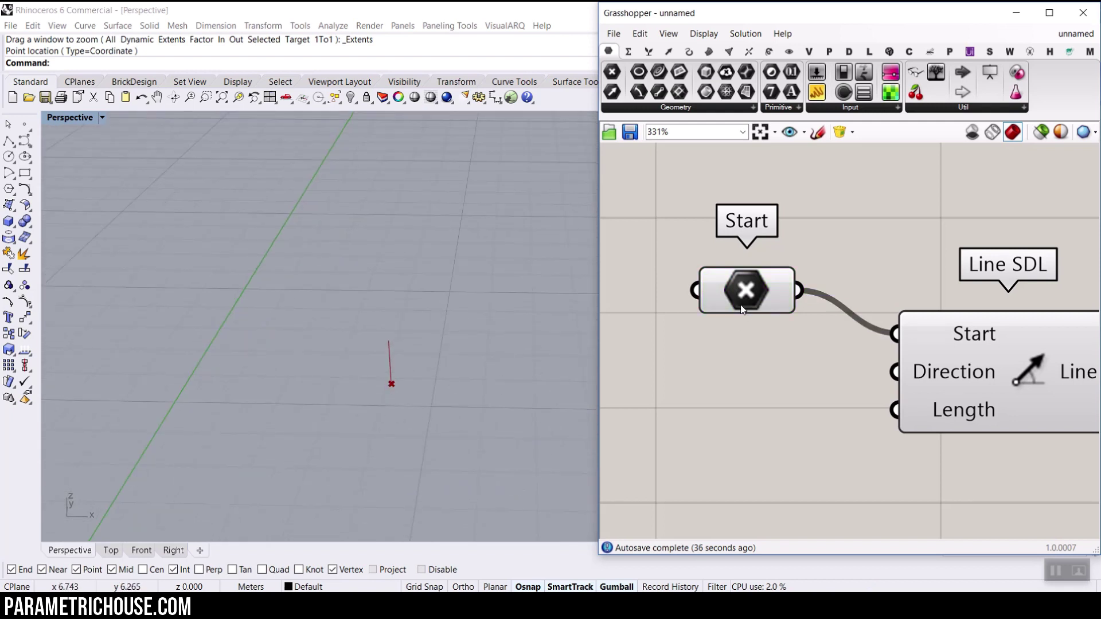
scroll(473, 360, down, 4)
drag(421, 376, 398, 359)
click(679, 356)
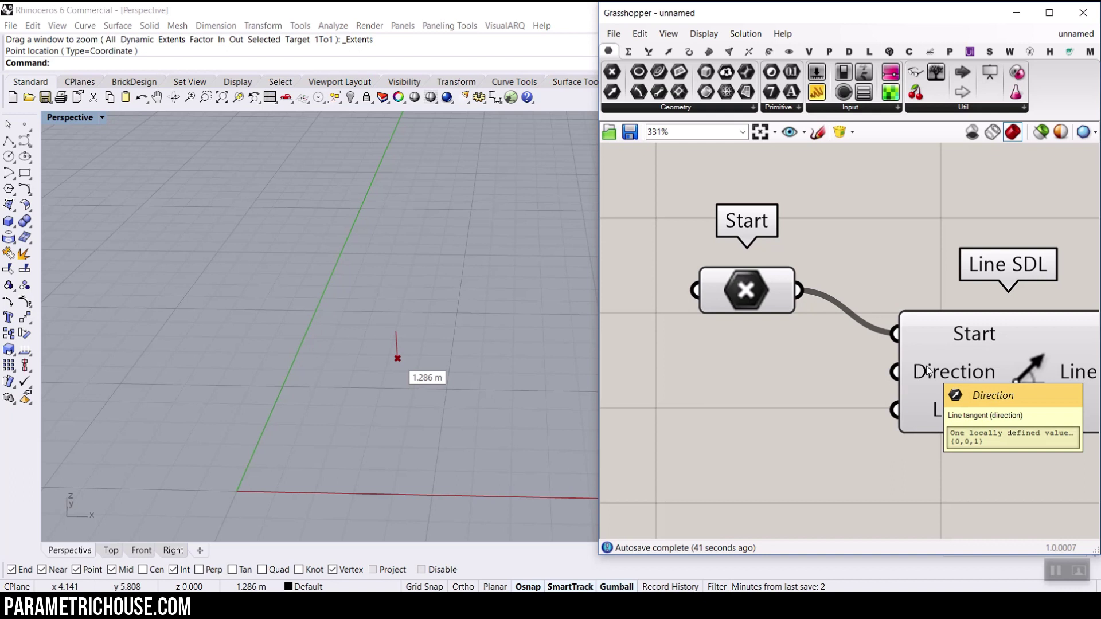
Reposition Line SDL so its Start input lines up horizontally with the Start parameter
right_drag(928, 371, 720, 362)
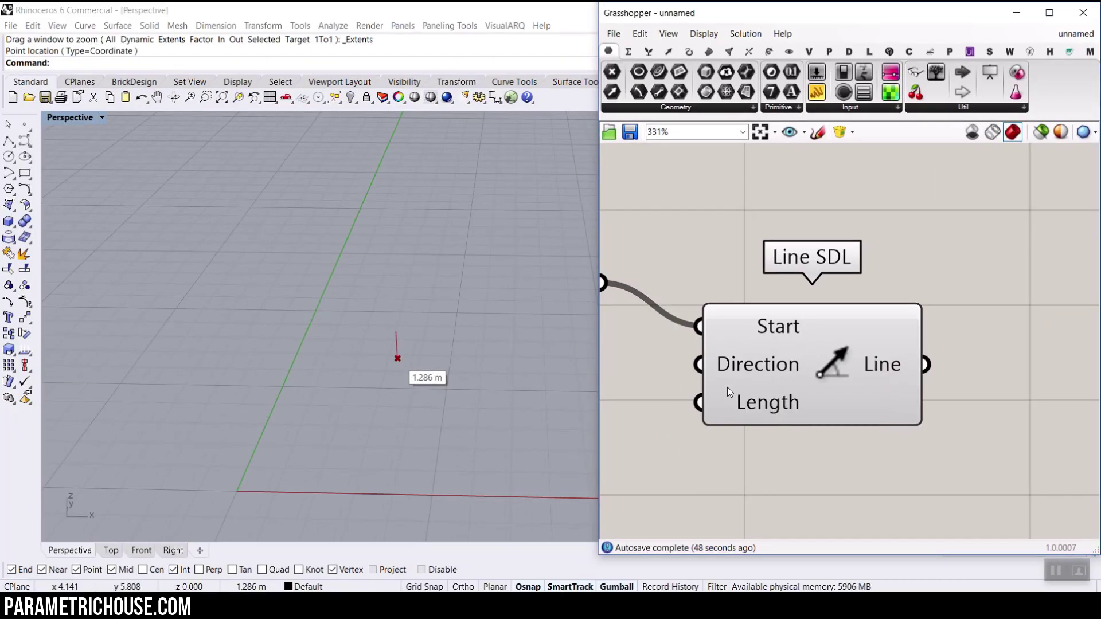
right_drag(817, 413, 986, 405)
scroll(985, 406, down, 2)
drag(860, 390, 901, 358)
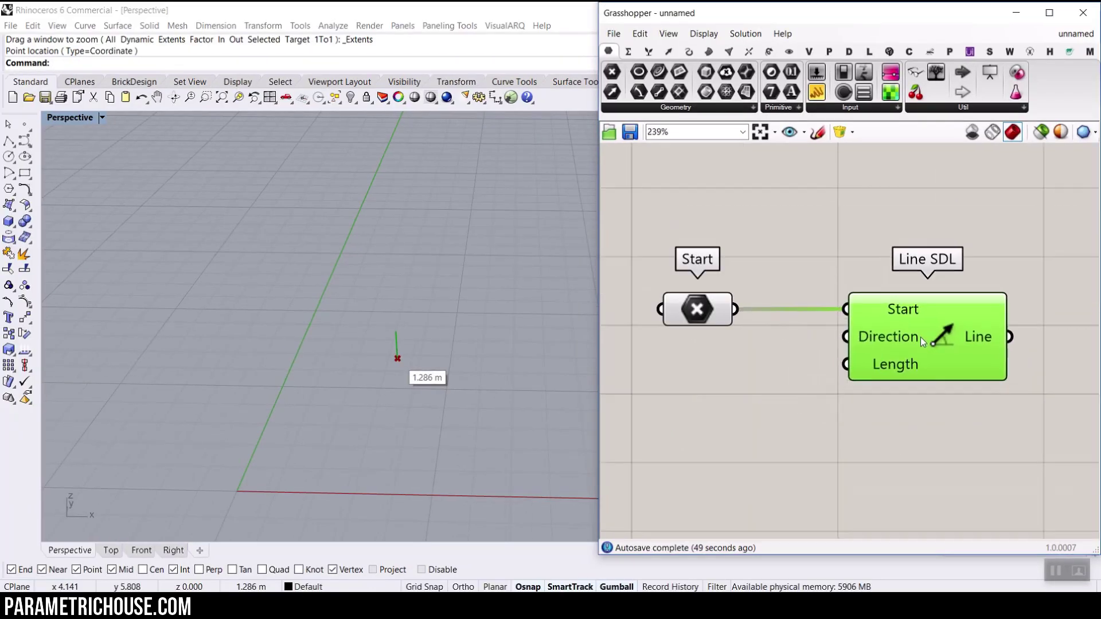
Add a number slider ranging from 2 to 25.00, name it Length, and connect it to Line SDL's Length input
double_click(676, 386)
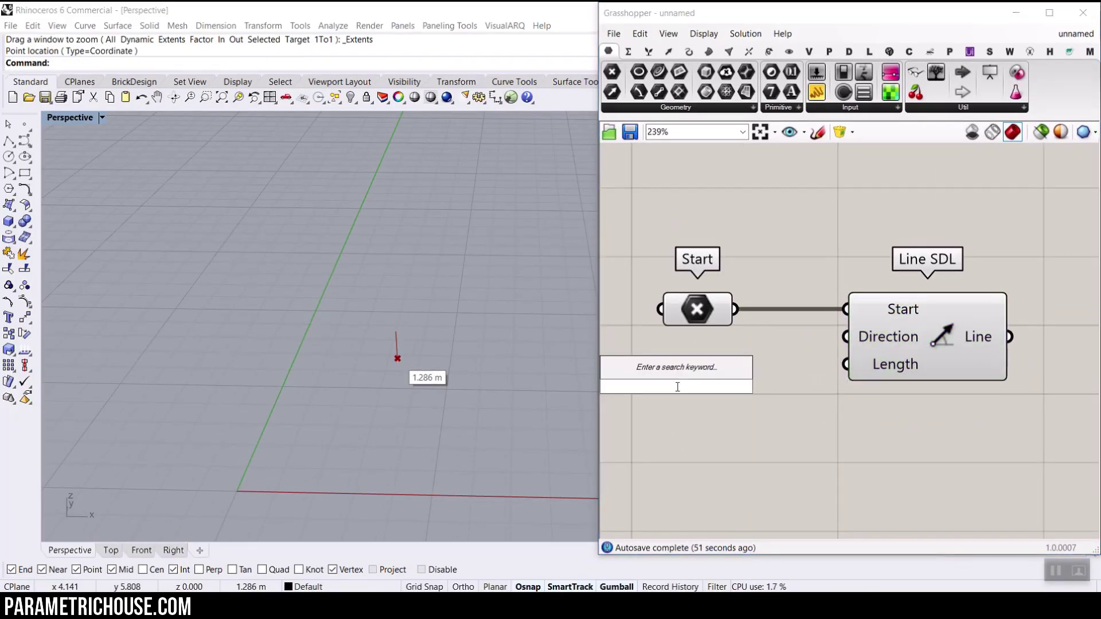
text(2..25.00)
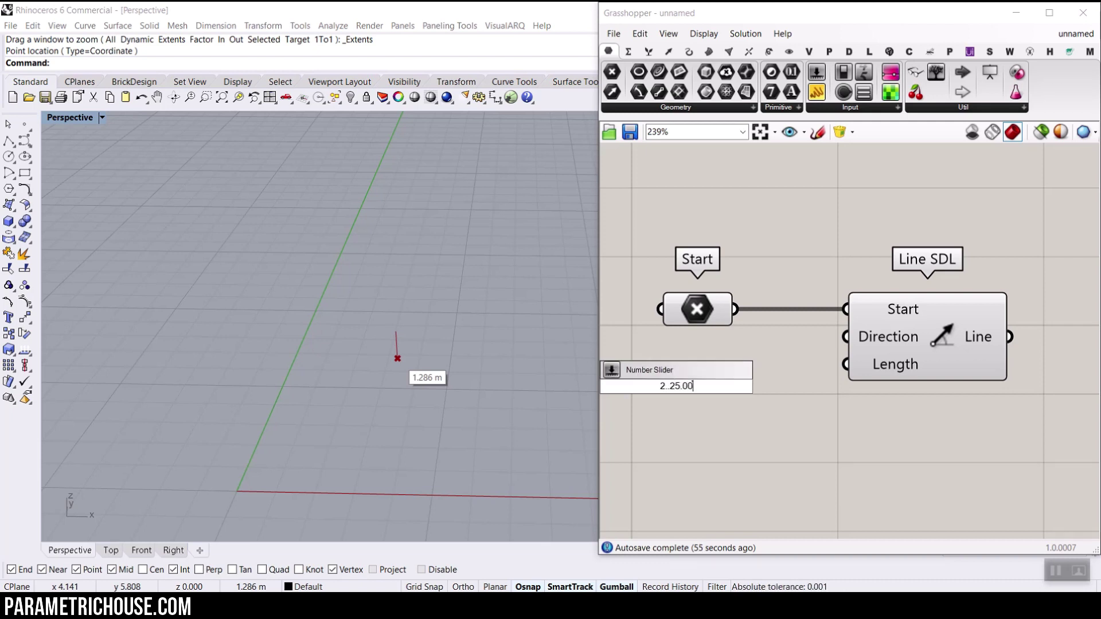
key(Return)
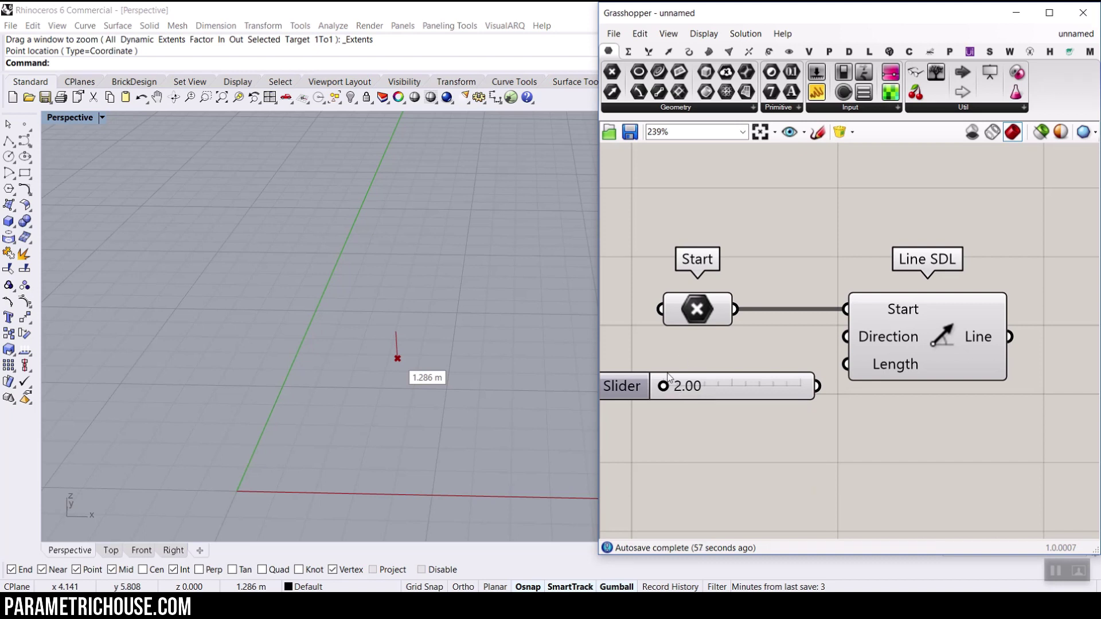
right_click(648, 388)
key(ctrl+a)
key(BackSpace)
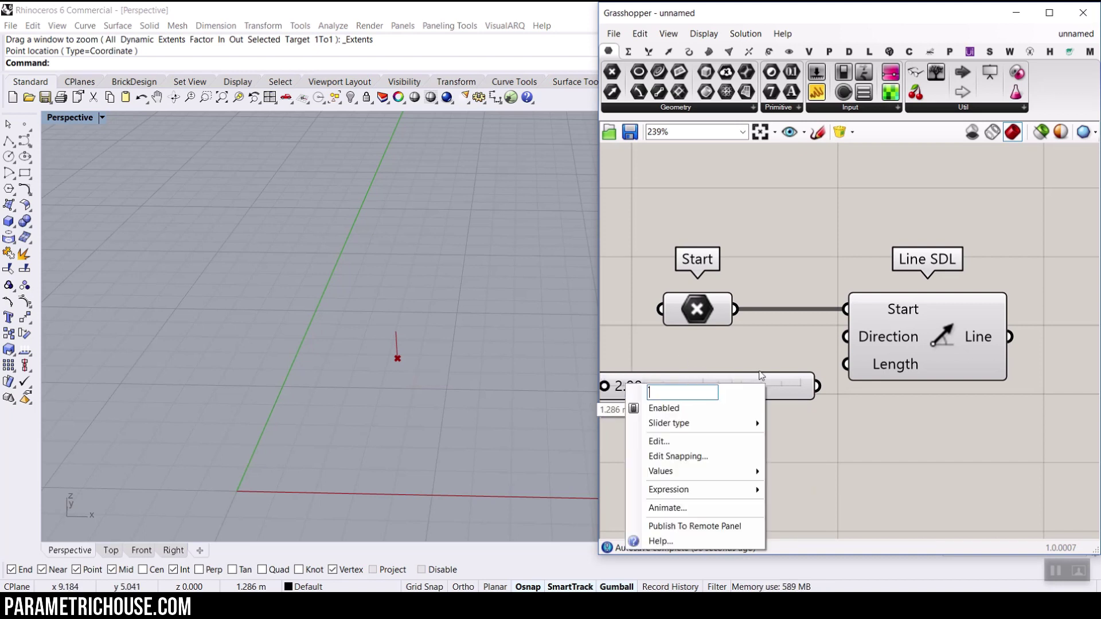
text(Length)
key(Return)
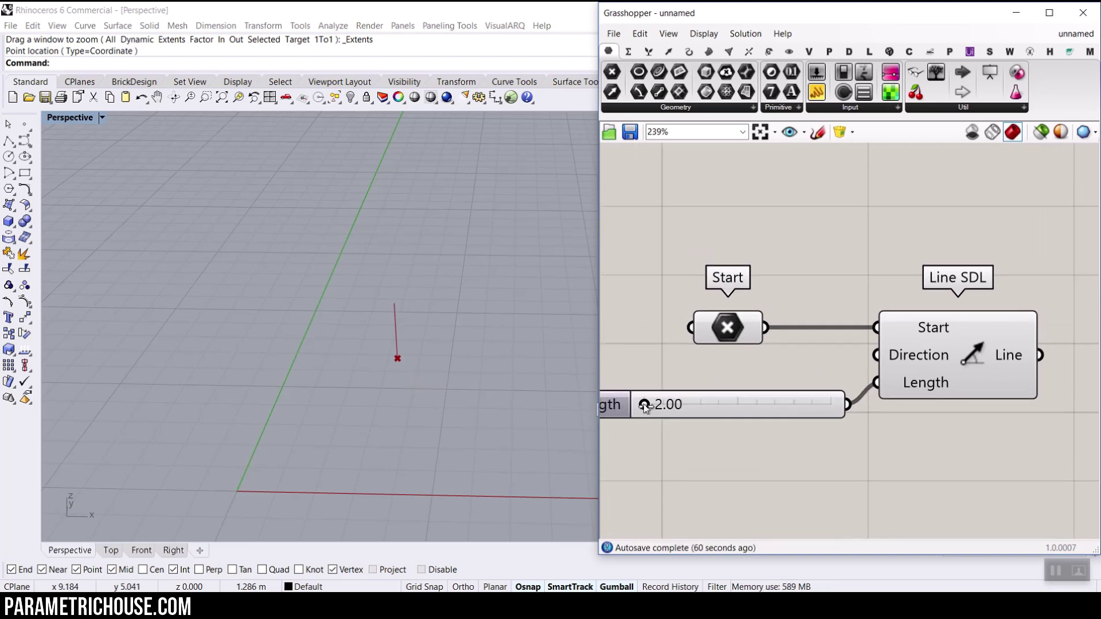
Set the Length slider to 20.15 and shift the Line SDL component slightly
drag(705, 408, 790, 404)
scroll(309, 373, down, 8)
scroll(861, 337, down, 4)
drag(876, 329, 895, 329)
click(931, 356)
Place a Divide Curve component beside Line SDL and connect the Line output to its Curve input
click(688, 51)
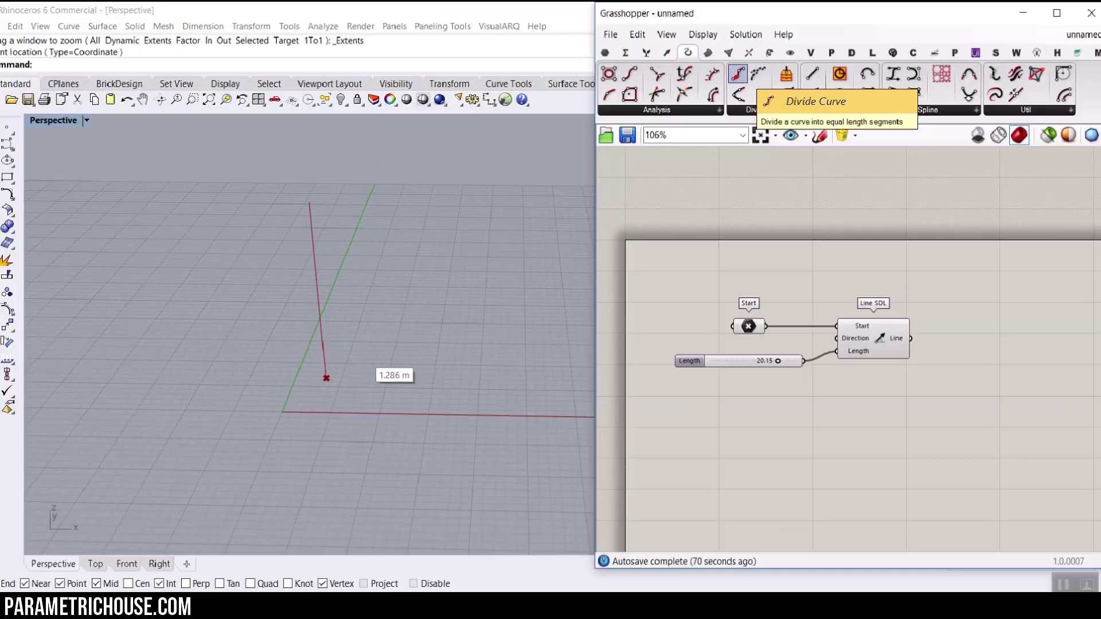
click(741, 82)
scroll(957, 364, up, 4)
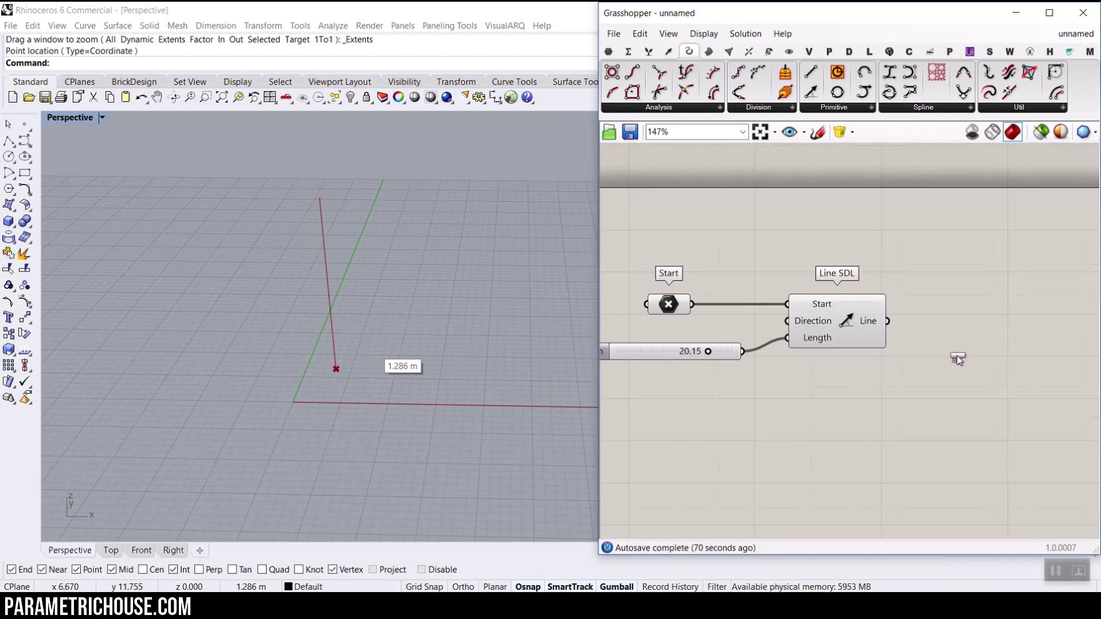
click(966, 343)
drag(858, 309, 907, 317)
click(952, 349)
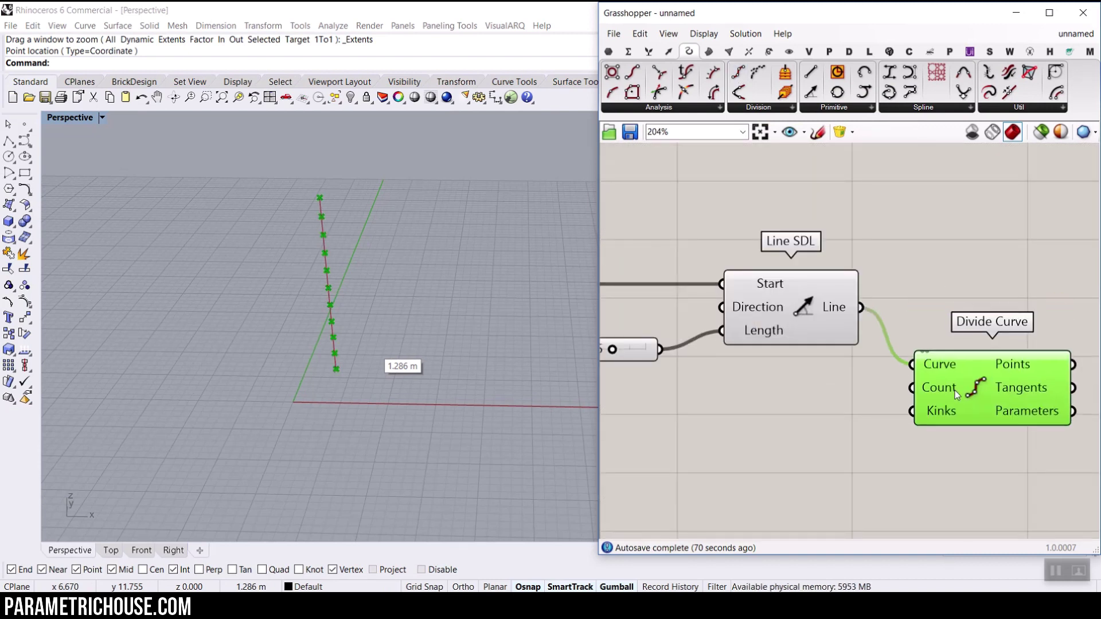
Add an integer number slider ranging from 3 to 30 next to the Divide Curve component
scroll(801, 418, up, 2)
click(782, 411)
double_click(781, 412)
text(3..30)
key(Return)
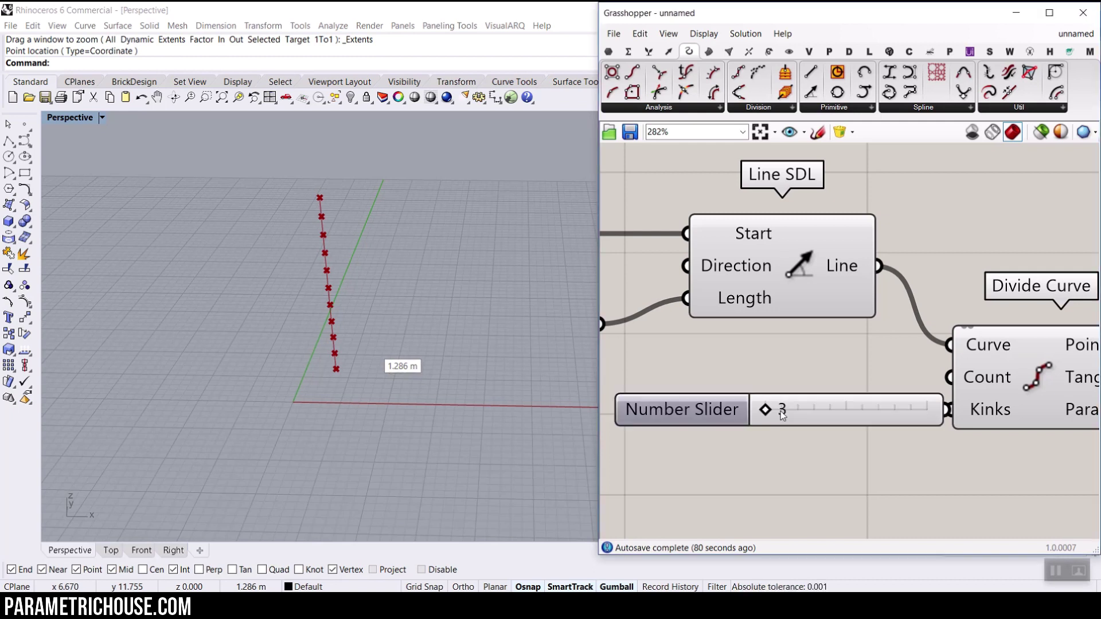
Clear the custom name of the new 3 to 30 slider
right_click(820, 411)
drag(889, 415, 781, 417)
drag(903, 415, 820, 414)
key(BackSpace)
click(789, 372)
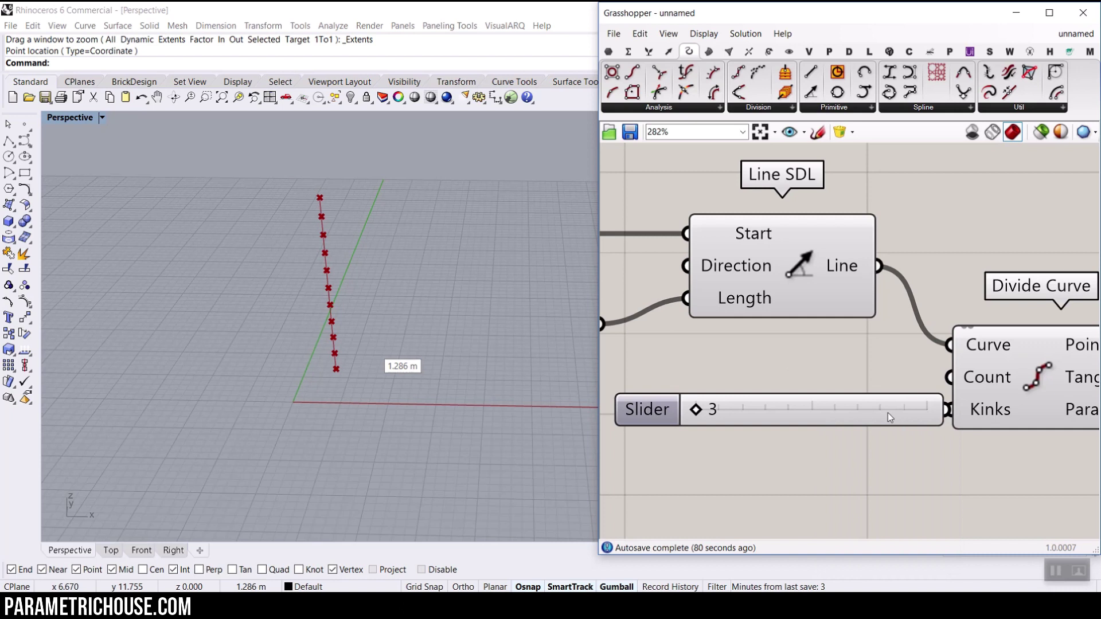
Connect the number slider to the Divide Curve component's Count input and set it to 17
drag(904, 418, 864, 396)
drag(951, 379, 952, 379)
right_drag(763, 390, 835, 408)
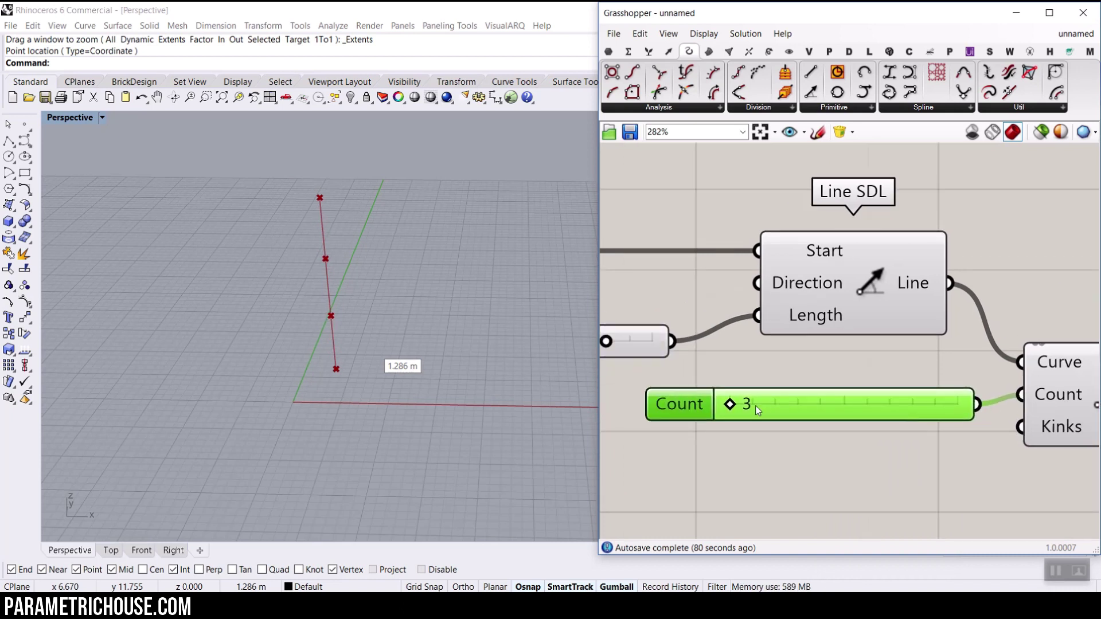
drag(733, 407, 846, 407)
scroll(830, 417, down, 4)
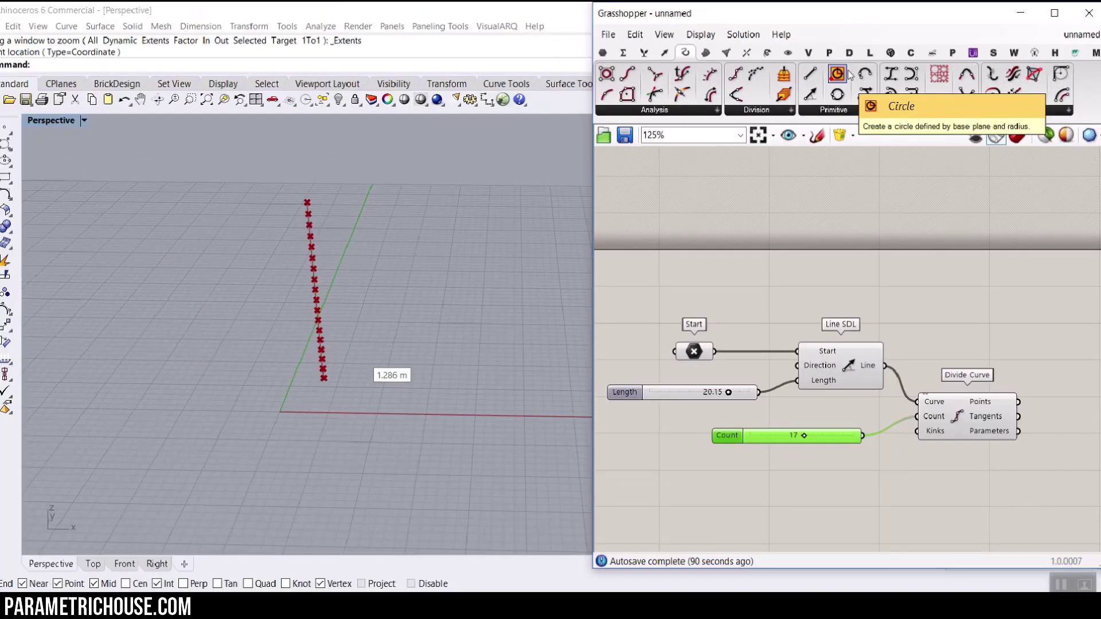
Place a Circle component beside the Divide Curve component
click(839, 80)
scroll(803, 312, down, 2)
scroll(904, 376, up, 2)
click(1030, 371)
scroll(904, 358, up, 3)
right_drag(982, 367, 792, 324)
scroll(939, 339, up, 2)
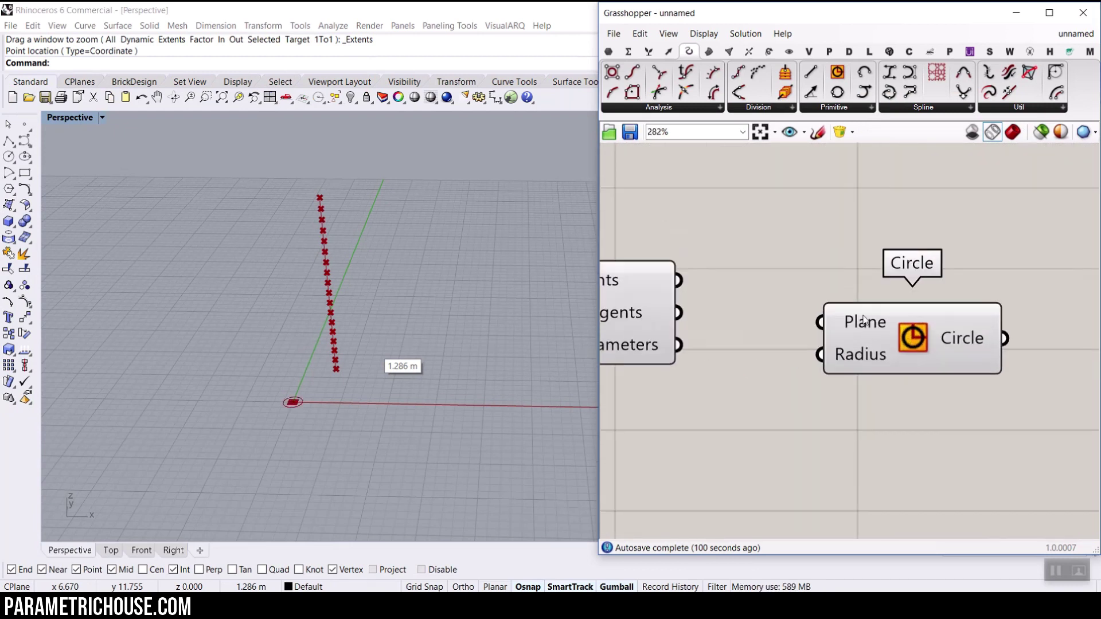
mouse_move(850, 324)
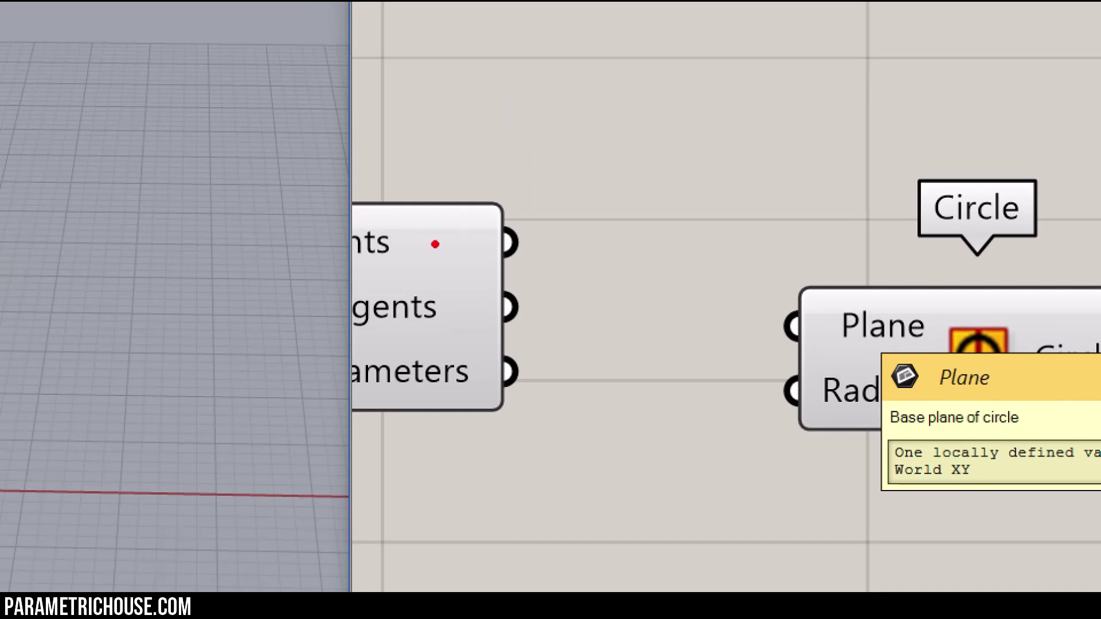
drag(444, 218, 413, 259)
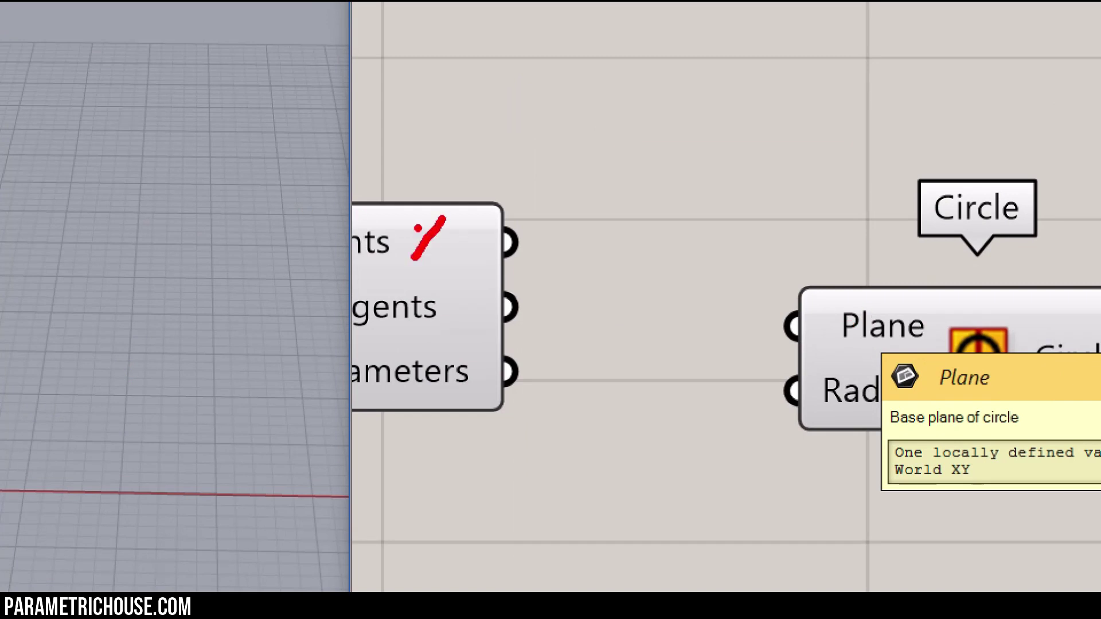
drag(552, 237, 737, 351)
mouse_move(895, 339)
mouse_down()
mouse_move(856, 396)
mouse_move(905, 319)
mouse_up()
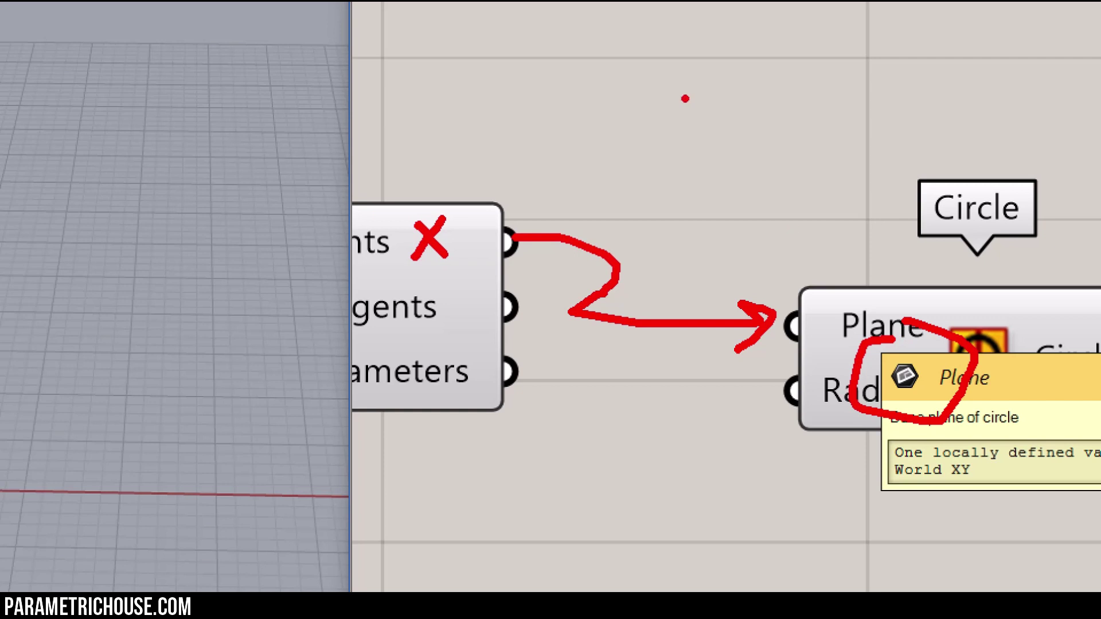
mouse_move(624, 70)
mouse_down()
mouse_move(665, 194)
mouse_move(643, 106)
mouse_move(680, 49)
mouse_up()
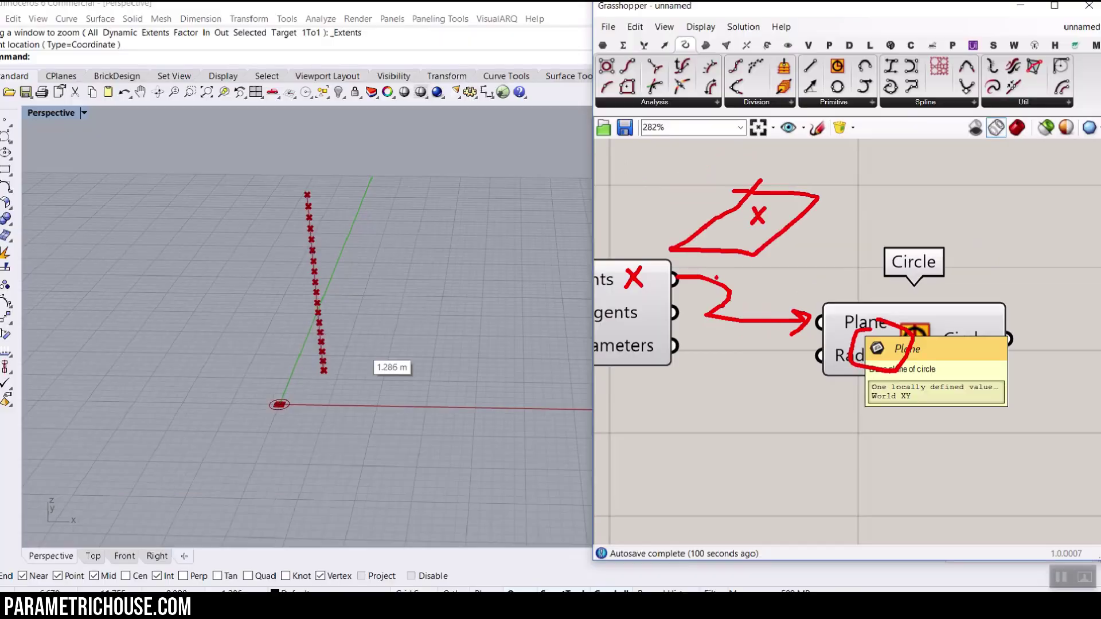
key(Escape)
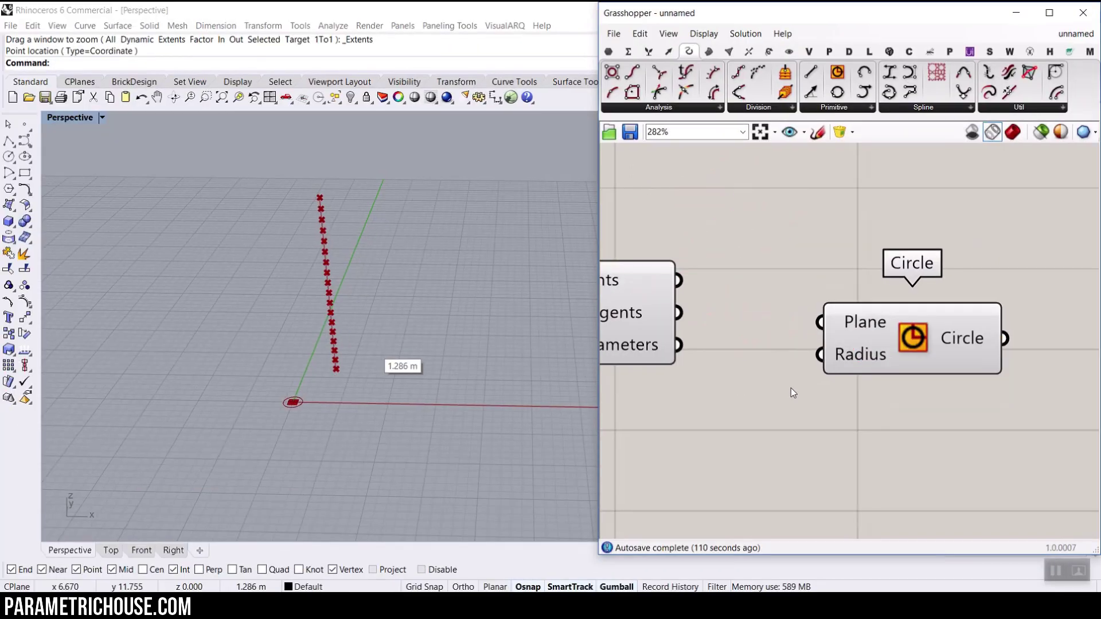
Connect the Points output of Divide Curve to the Circle component's Plane input
right_drag(628, 281, 686, 257)
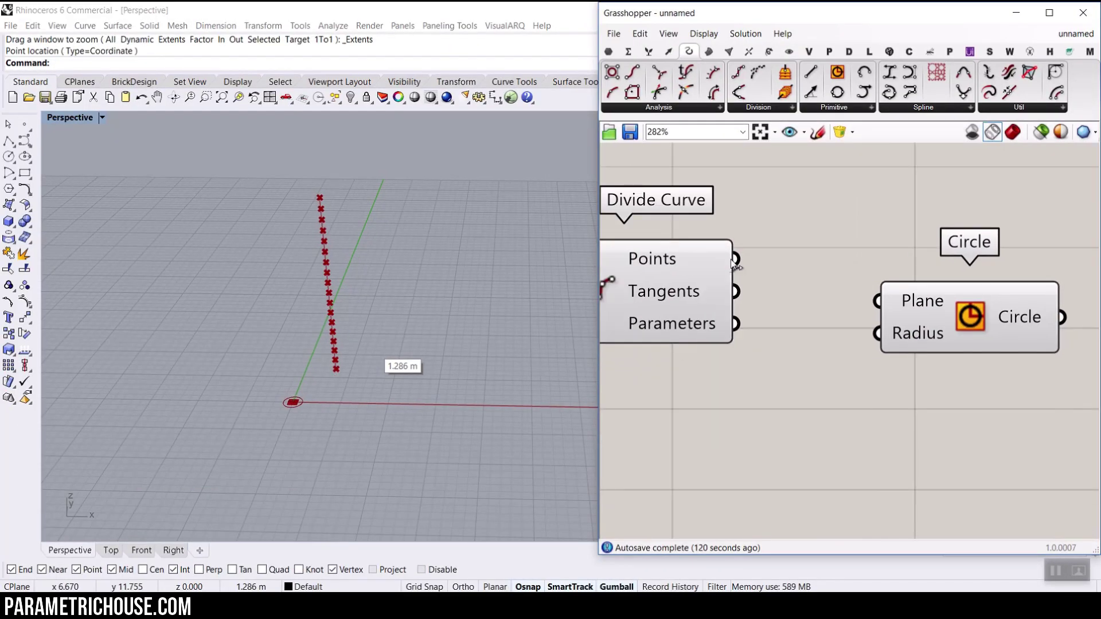
drag(736, 259, 875, 300)
scroll(332, 238, up, 3)
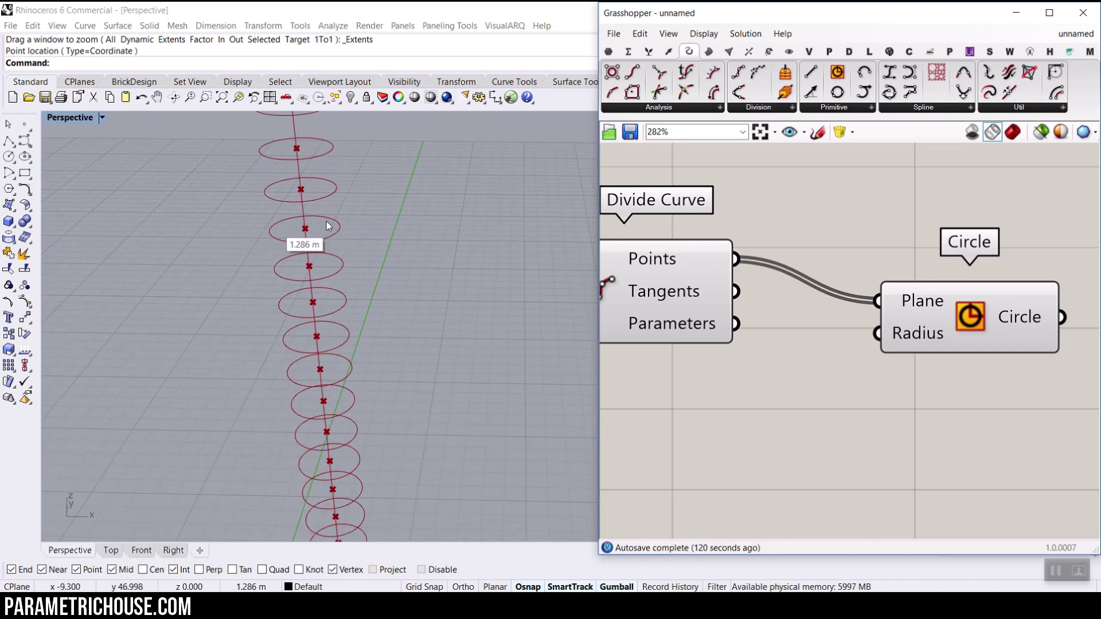
scroll(379, 235, down, 4)
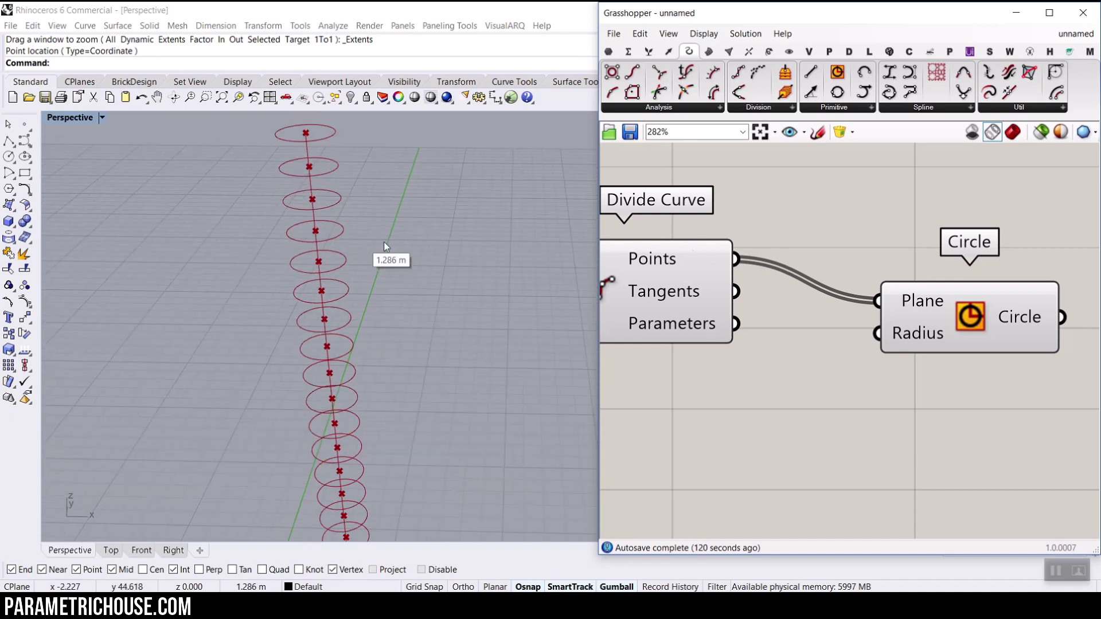
Try an XZ Plane component between the Divide Curve Points output and the Circle's Plane input
double_click(834, 224)
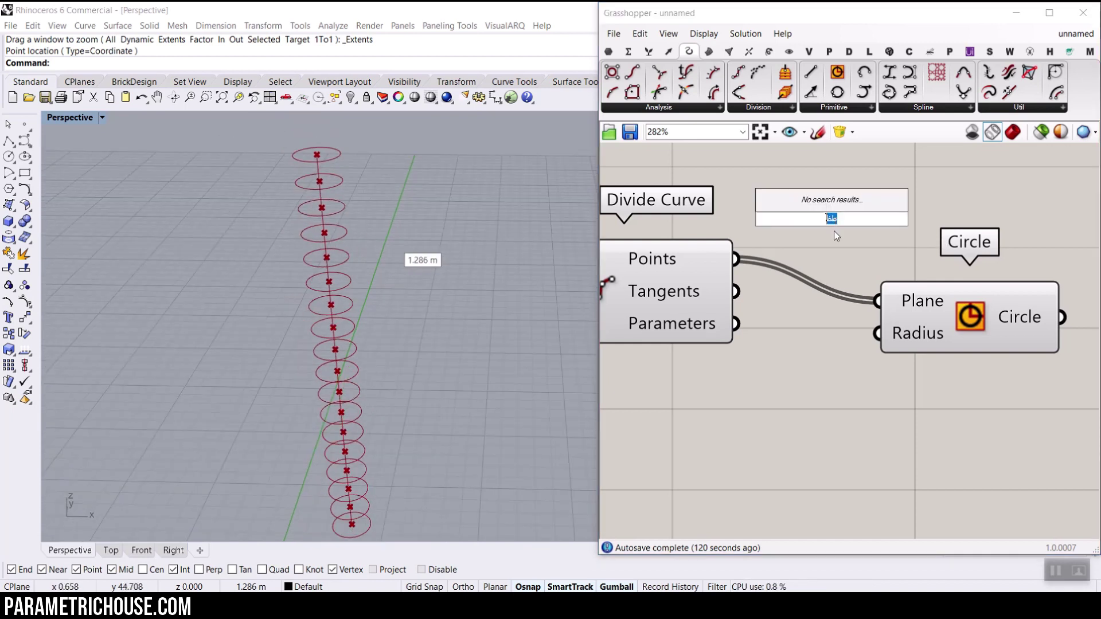
click(830, 251)
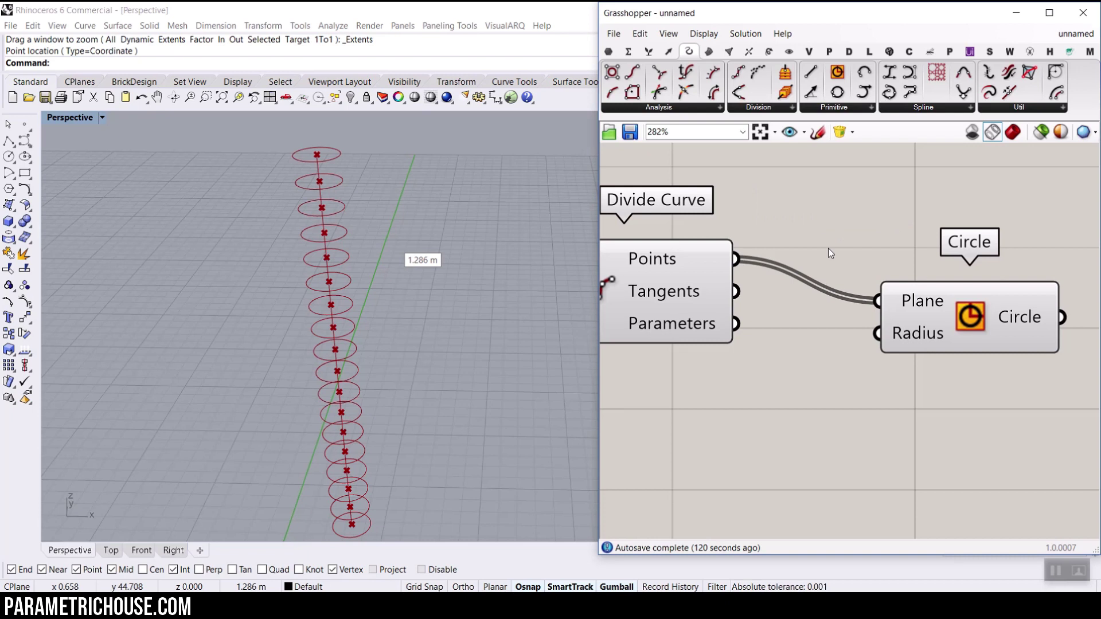
double_click(820, 222)
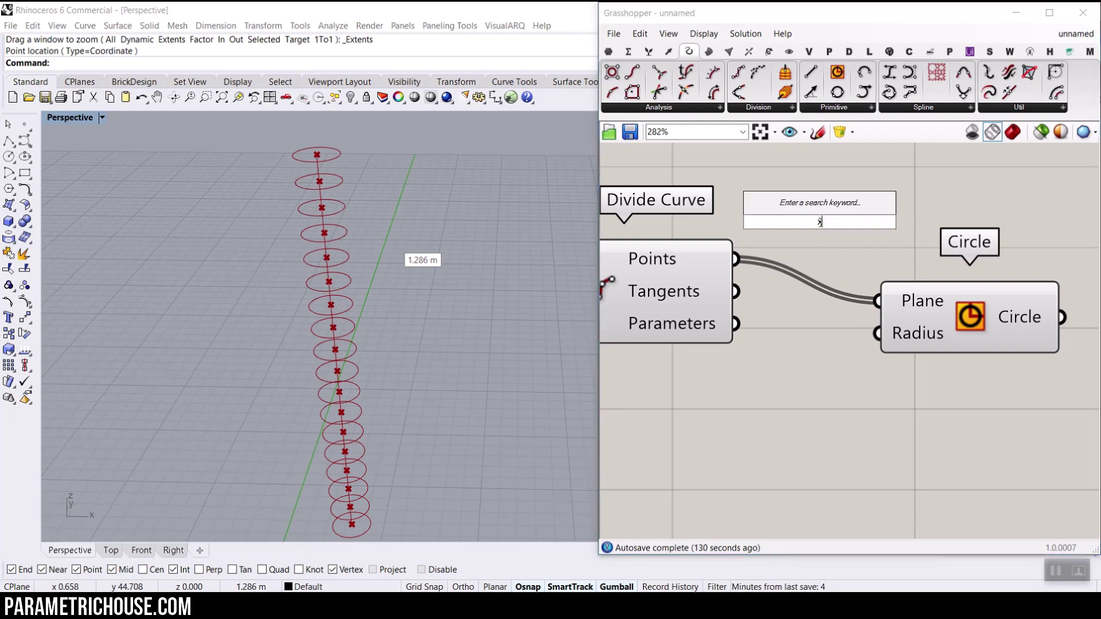
text(xz)
click(811, 212)
drag(736, 258, 731, 222)
right_drag(825, 282, 770, 265)
drag(854, 292, 923, 292)
drag(854, 205, 890, 283)
drag(776, 208, 810, 245)
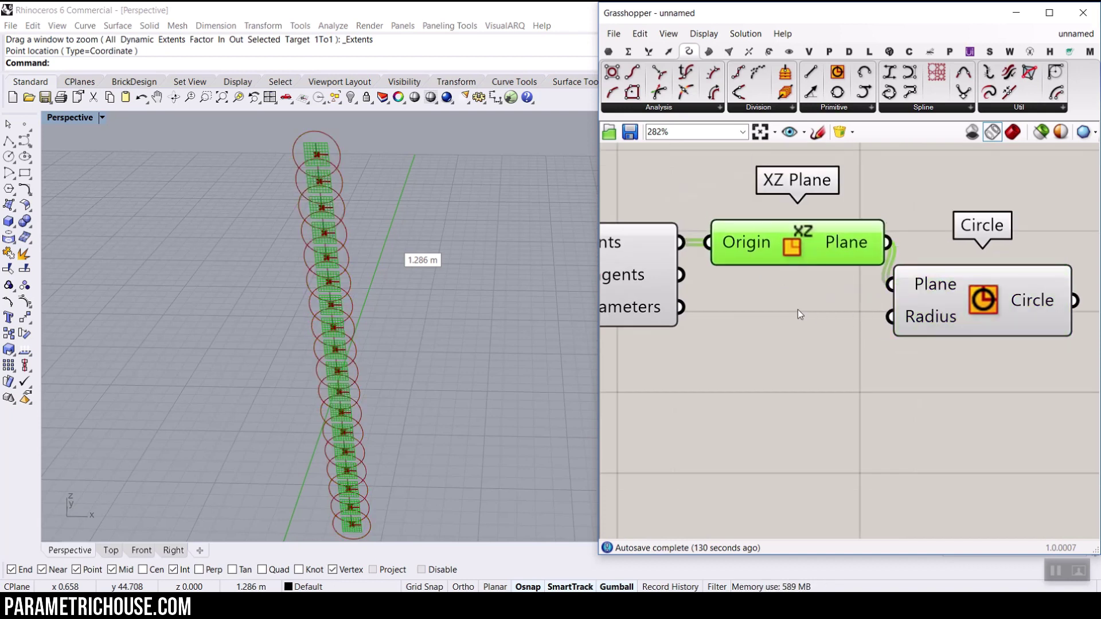
Reconnect the Divide Curve Points directly to the Circle's Plane input and delete the XZ Plane component
click(797, 310)
mouse_move(363, 274)
right_down()
mouse_move(401, 206)
mouse_move(374, 281)
right_up()
drag(683, 247, 901, 283)
click(812, 242)
key(Delete)
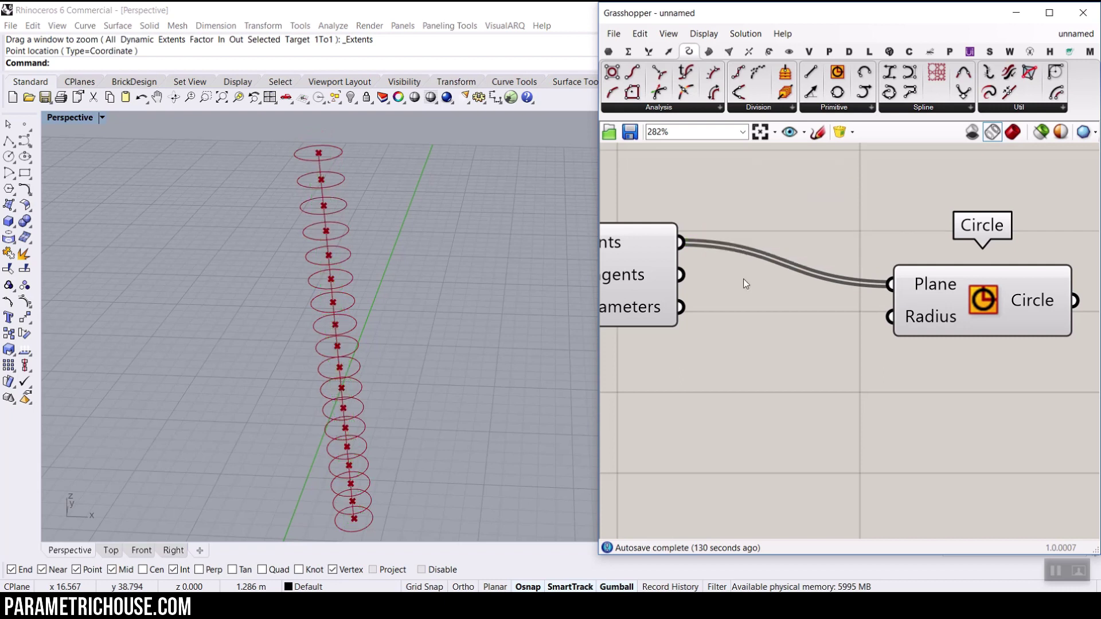
Align the Circle component with Divide Curve so the wire from Points to Plane runs straight
scroll(418, 236, down, 2)
scroll(1040, 315, down, 4)
drag(1039, 310, 1037, 287)
scroll(1036, 289, up, 3)
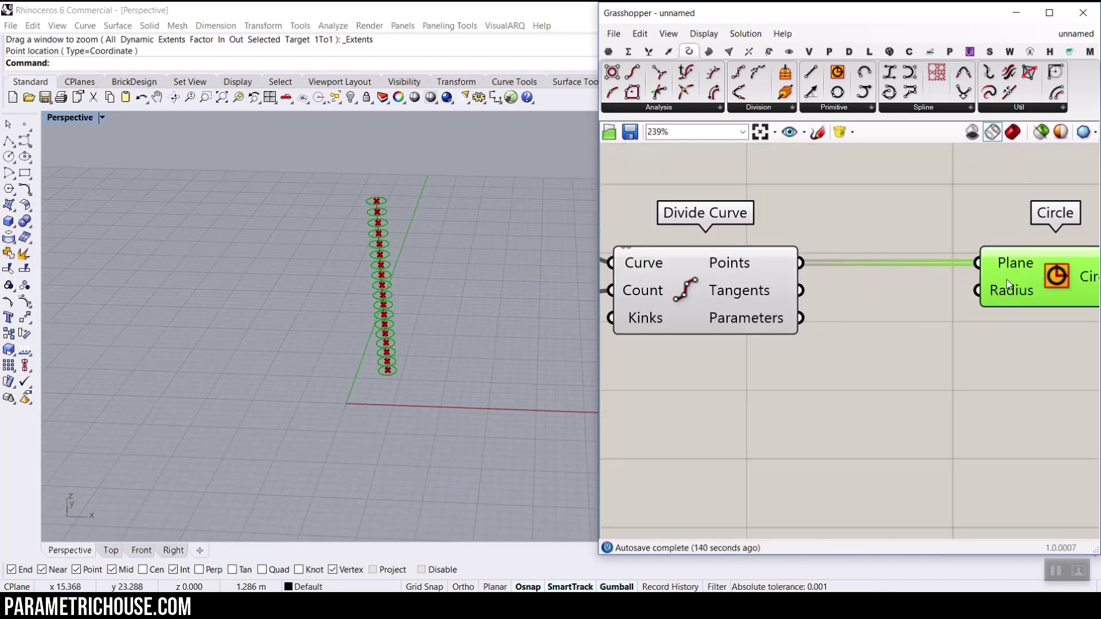
mouse_move(1007, 281)
scroll(1007, 281, down, 3)
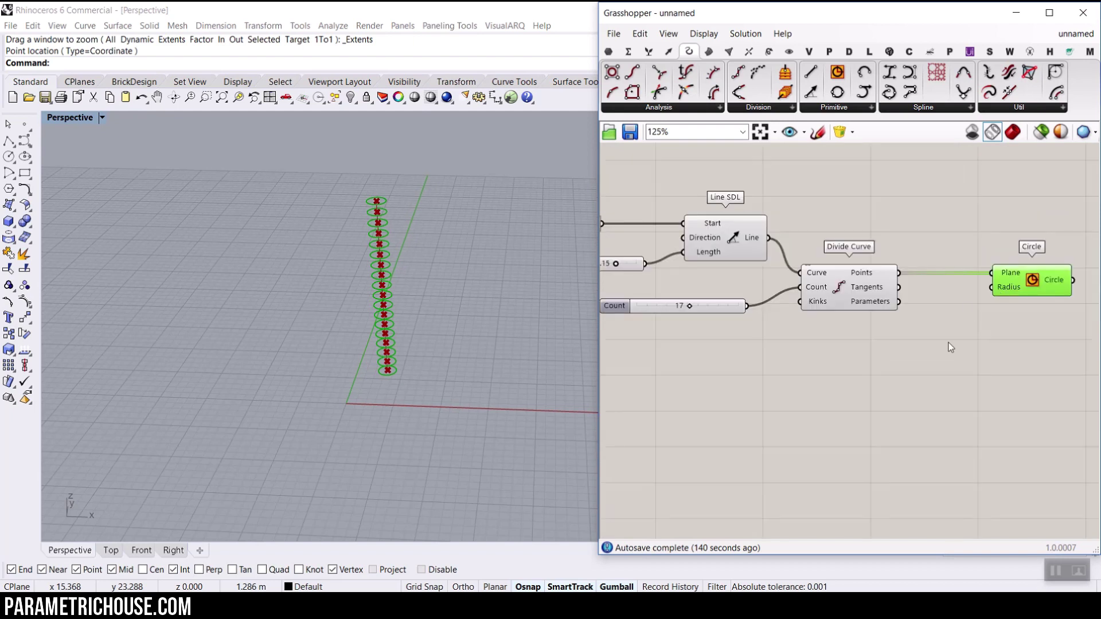
scroll(917, 377, up, 4)
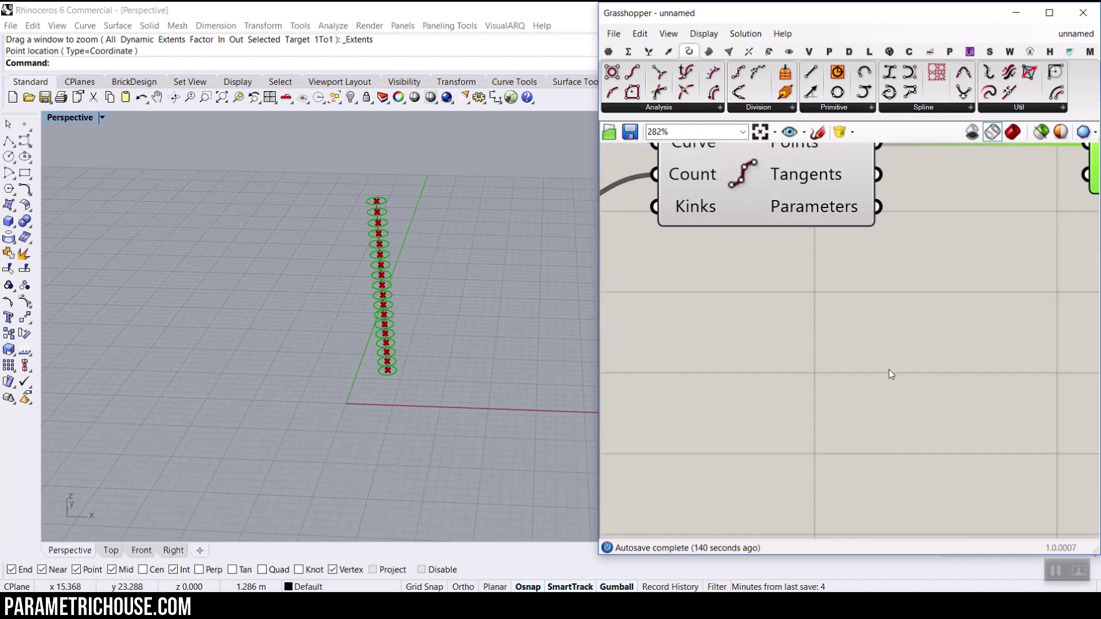
right_drag(889, 369, 861, 428)
double_click(862, 433)
text(gra)
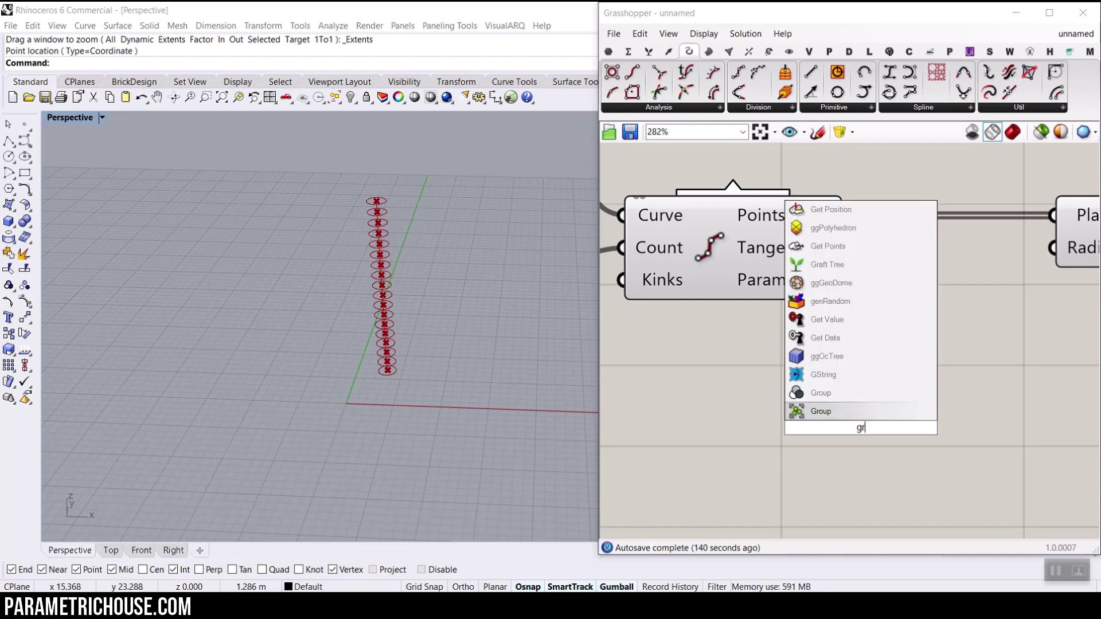
text(ph)
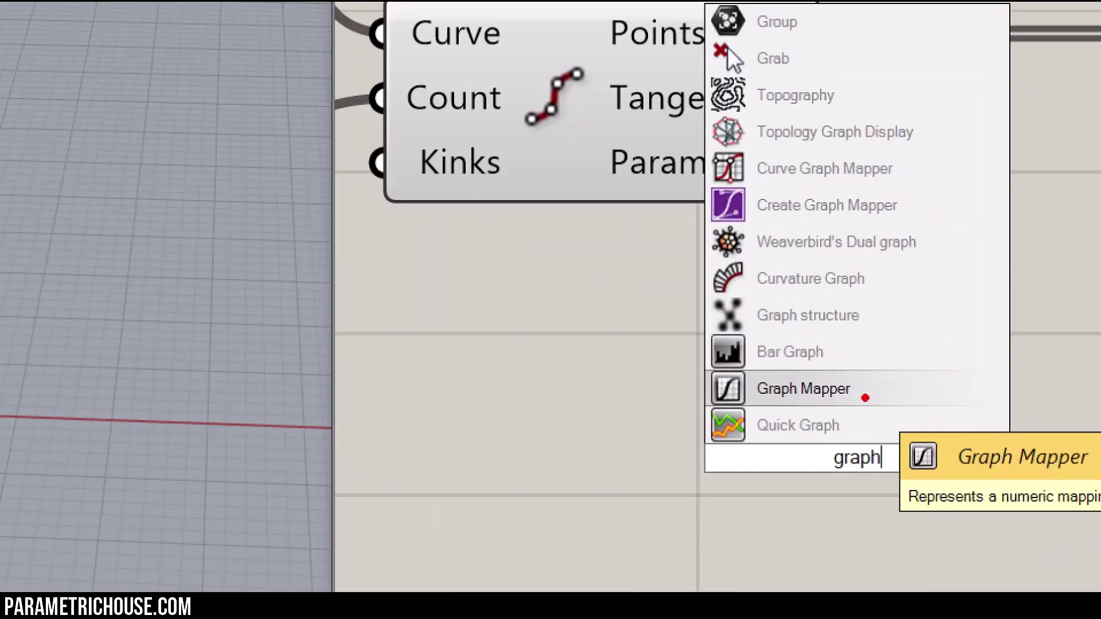
key(Escape)
Place a Graph Mapper component on the canvas below the wire between Divide Curve and Circle
click(609, 51)
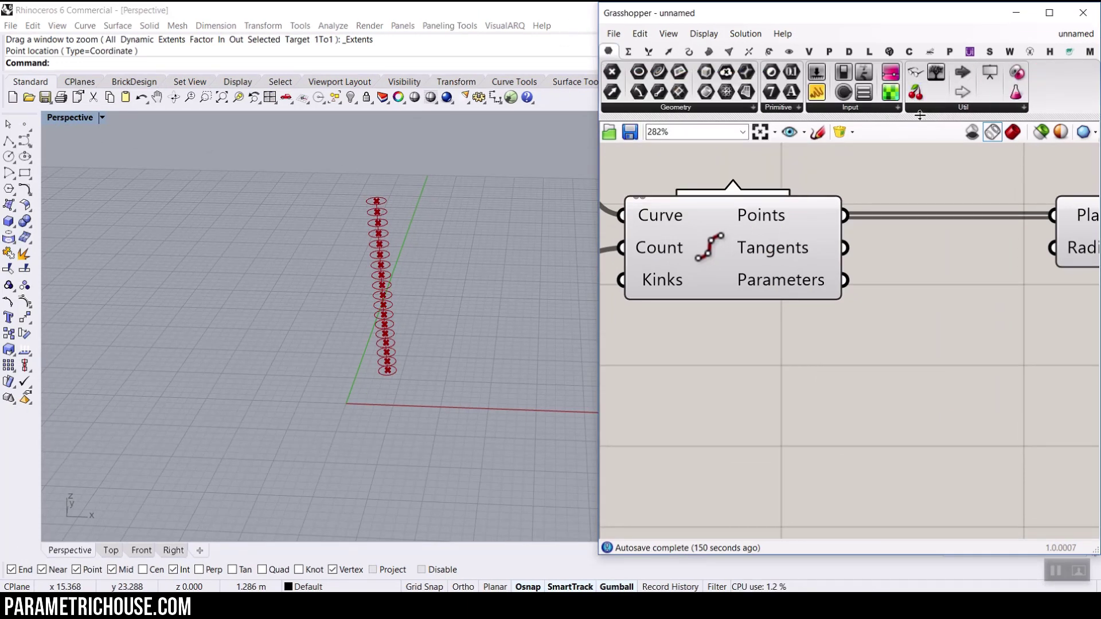
click(875, 110)
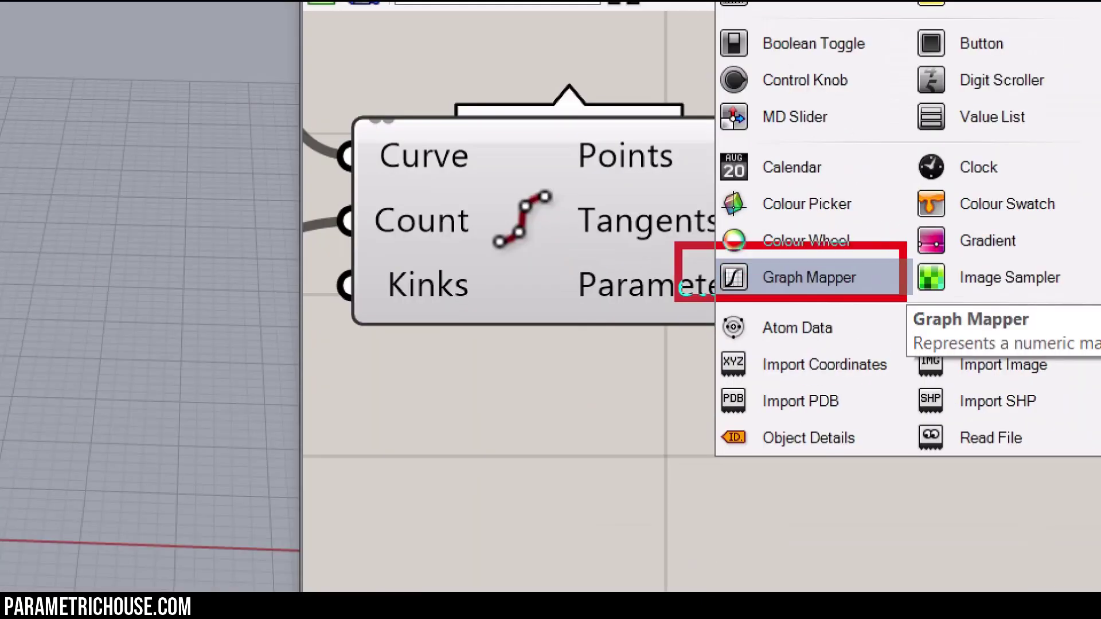
click(854, 109)
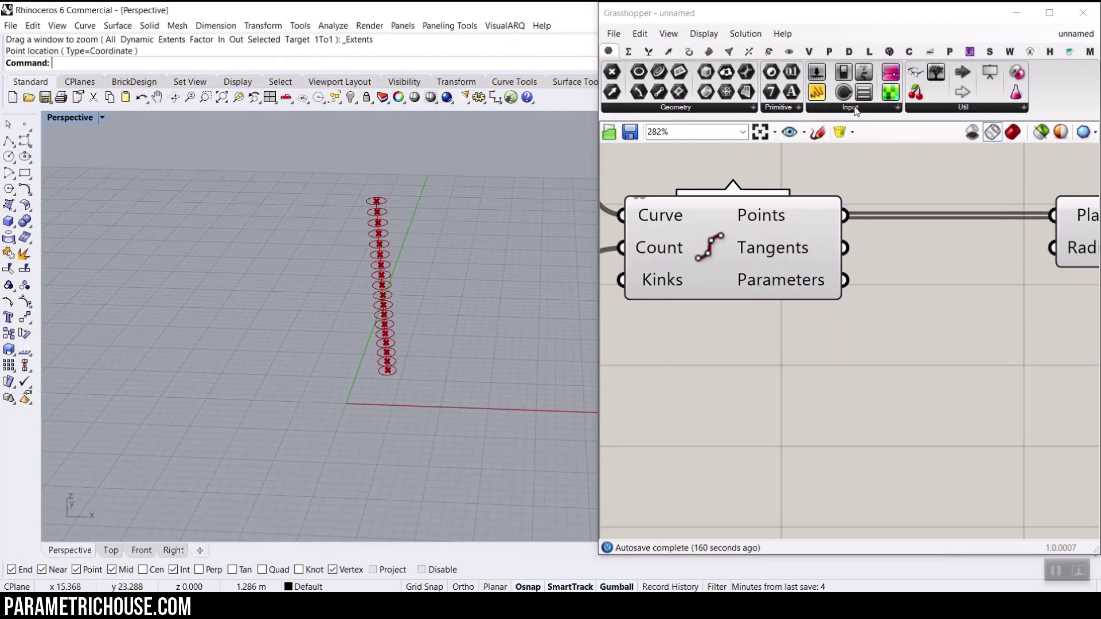
click(855, 108)
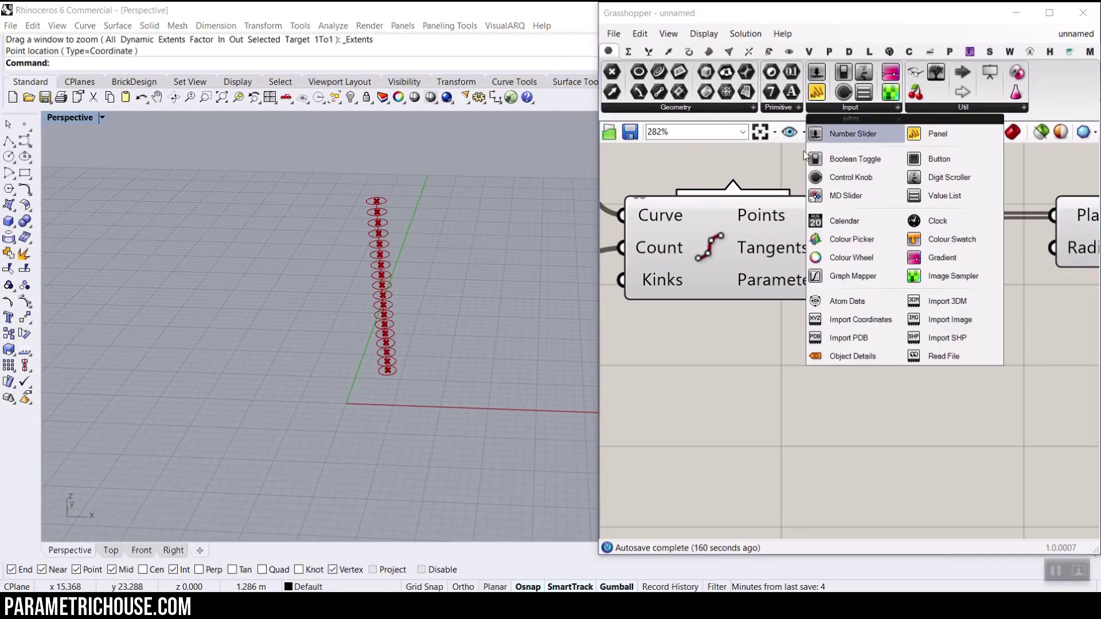
click(860, 273)
click(918, 405)
right_drag(920, 400, 763, 321)
scroll(763, 321, down, 4)
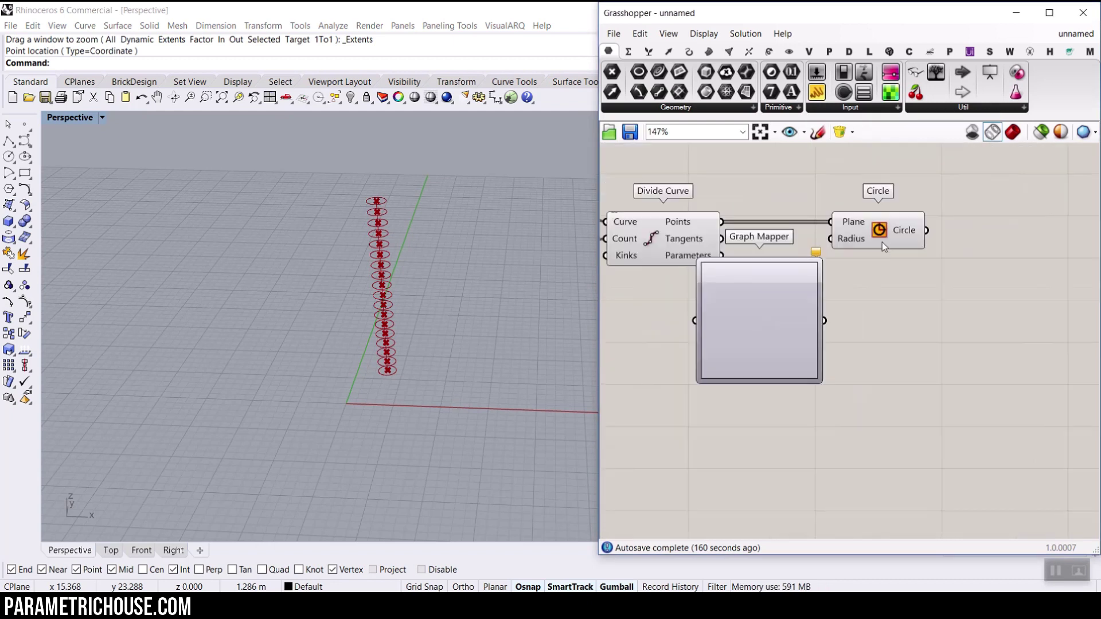
Move the Circle component farther from Divide Curve and shift the Graph Mapper into the free space between them
drag(883, 241, 964, 241)
drag(726, 331, 791, 344)
scroll(800, 352, up, 3)
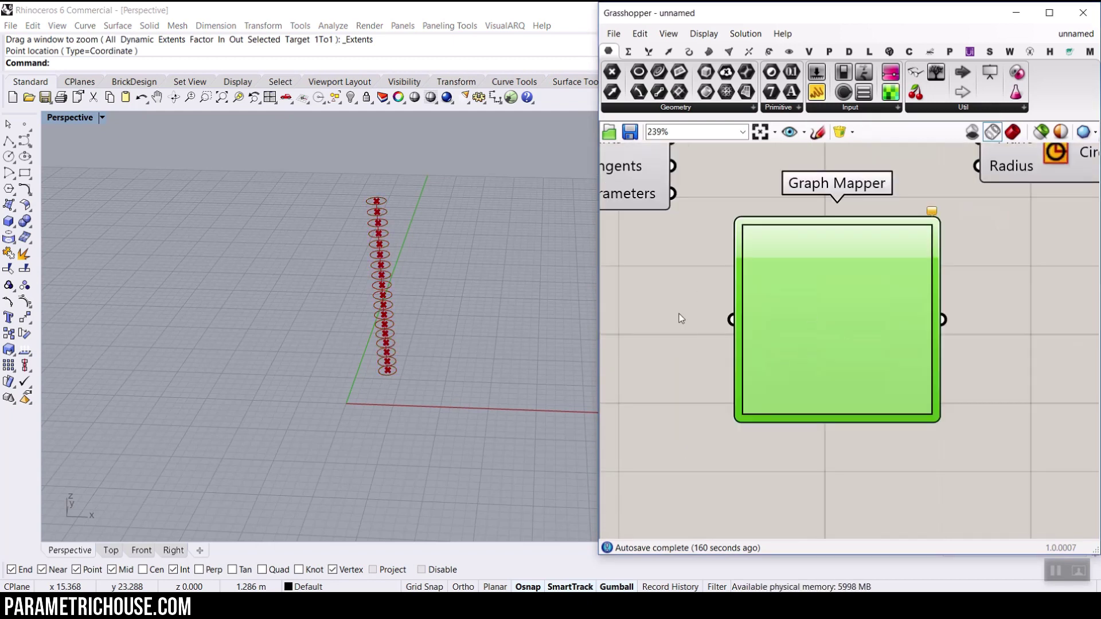
drag(631, 283, 711, 314)
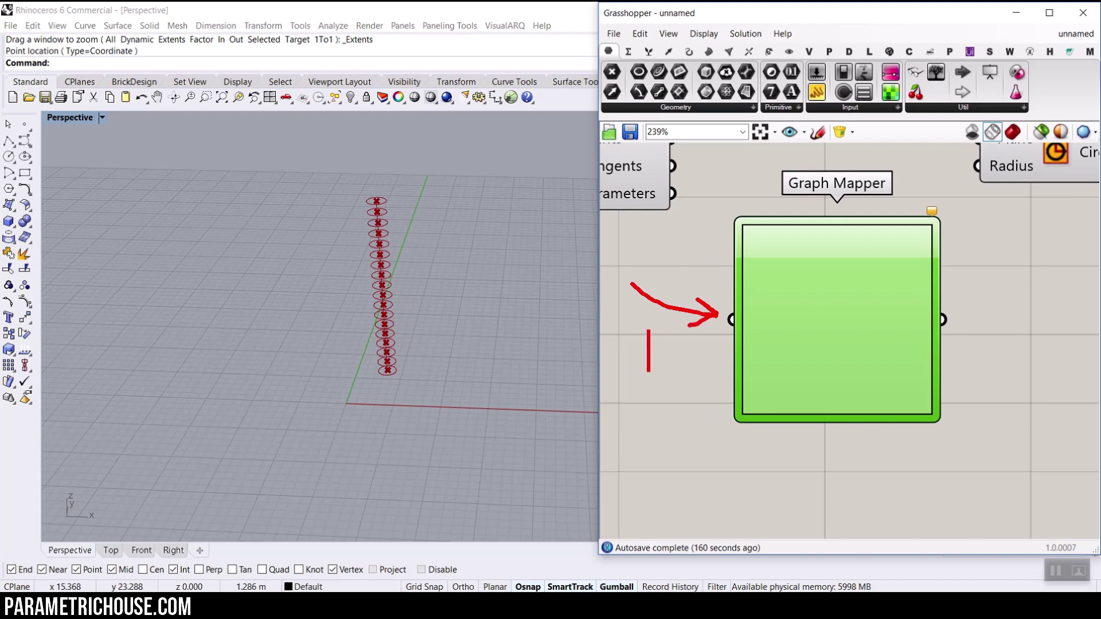
text(0 to 1)
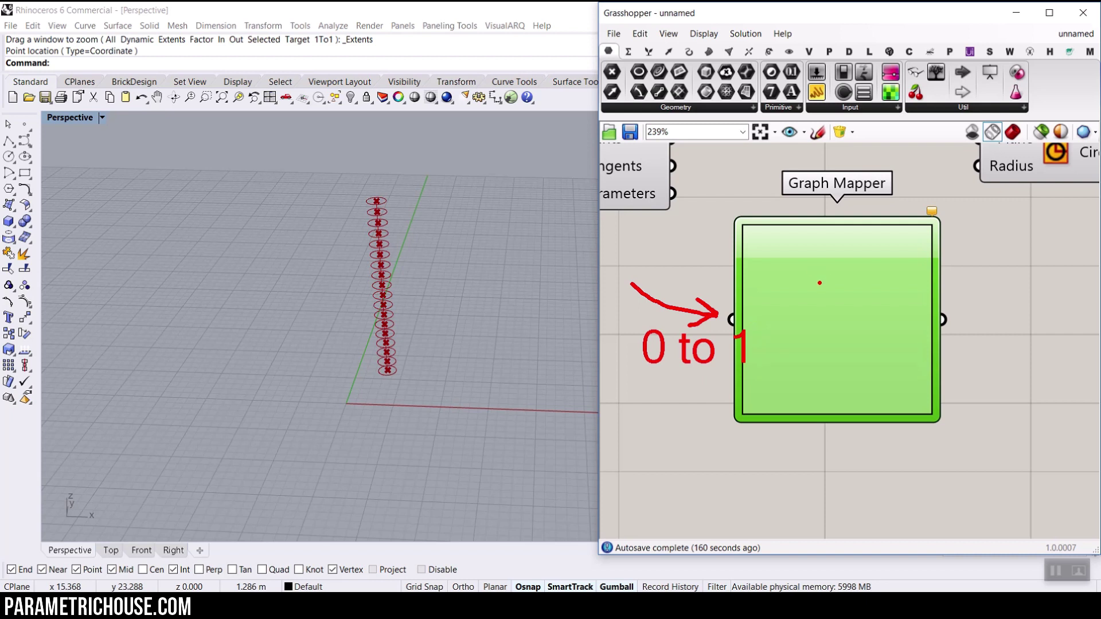
key(Escape)
scroll(796, 301, down, 5)
right_drag(679, 291, 737, 298)
scroll(737, 238, up, 4)
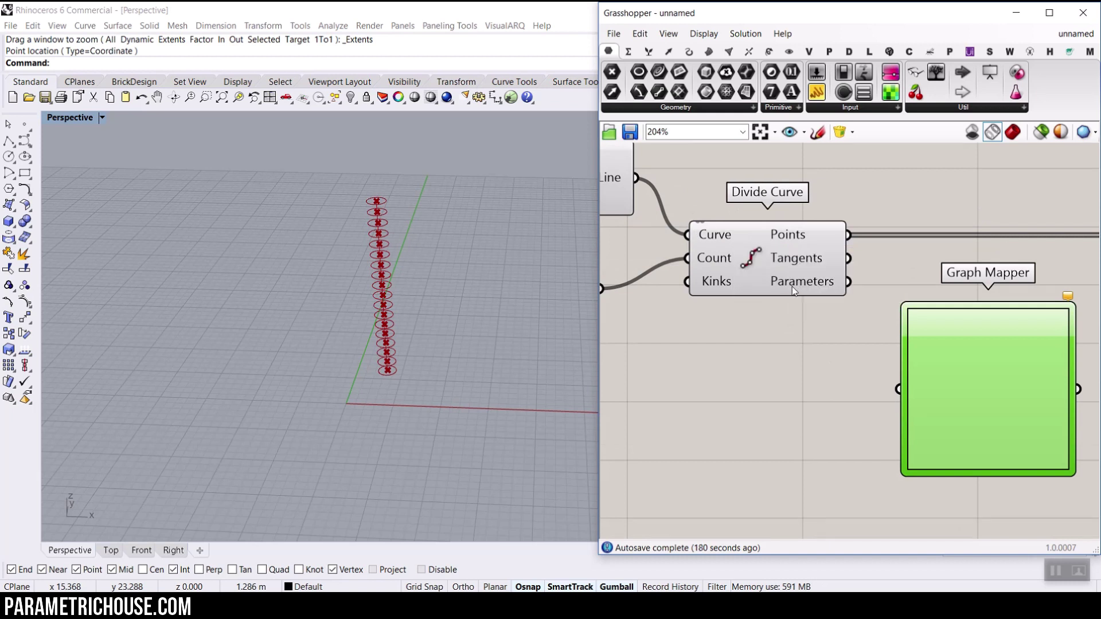
right_drag(774, 259, 719, 199)
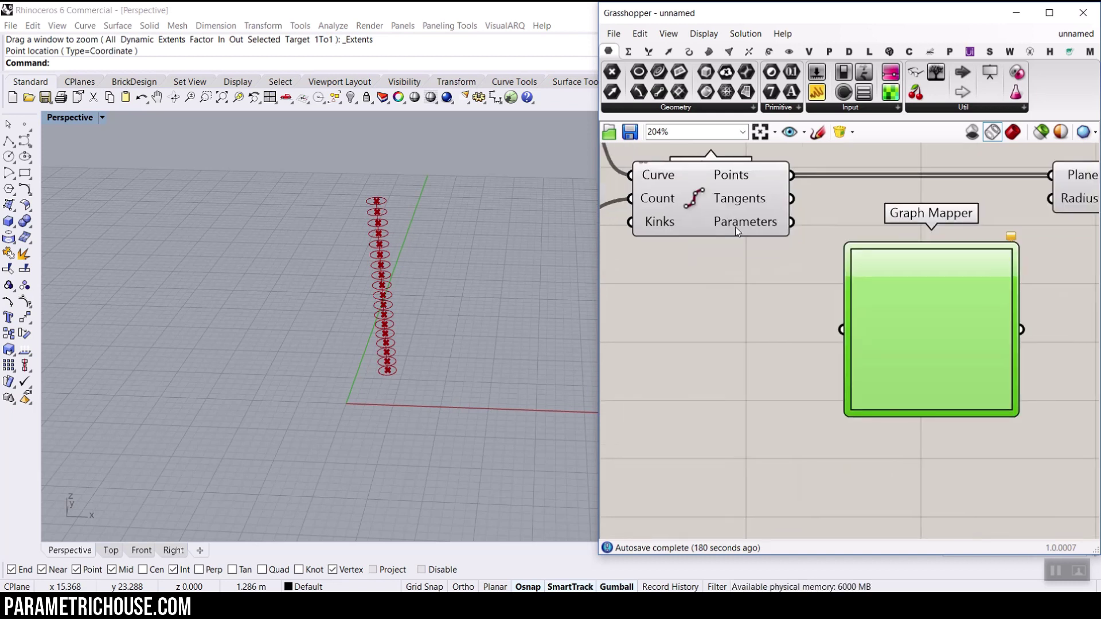
mouse_move(735, 226)
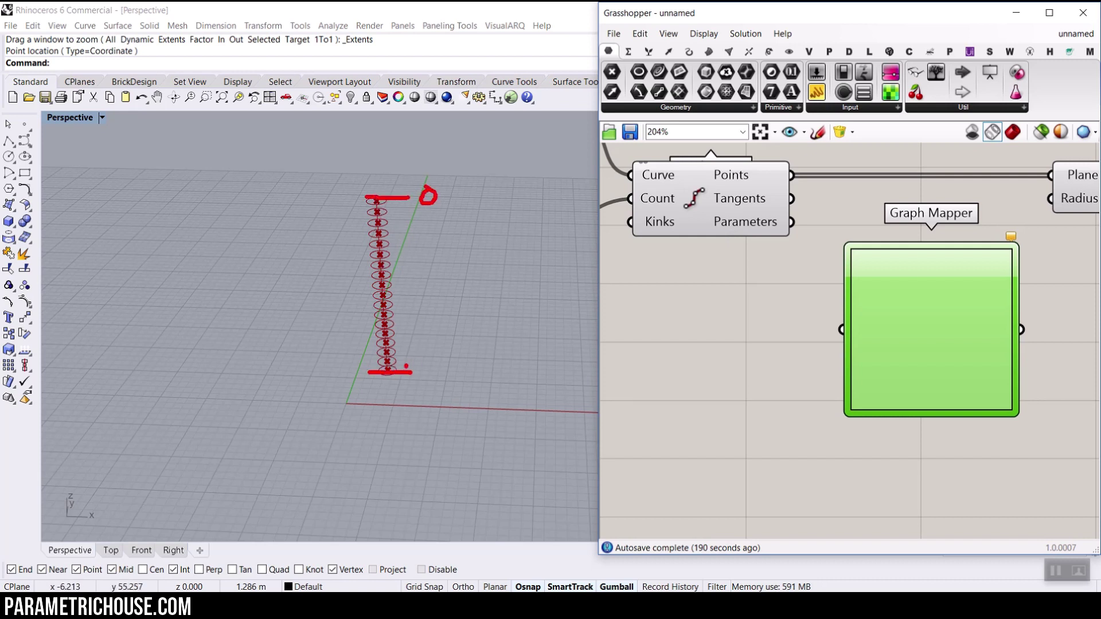
key(Escape)
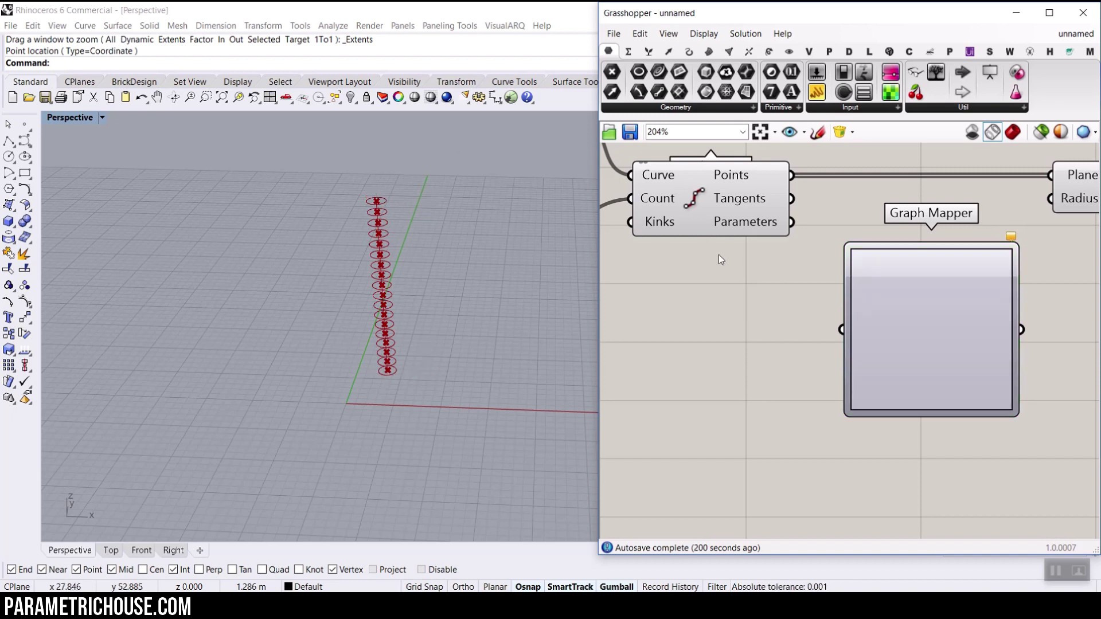
scroll(706, 243, up, 2)
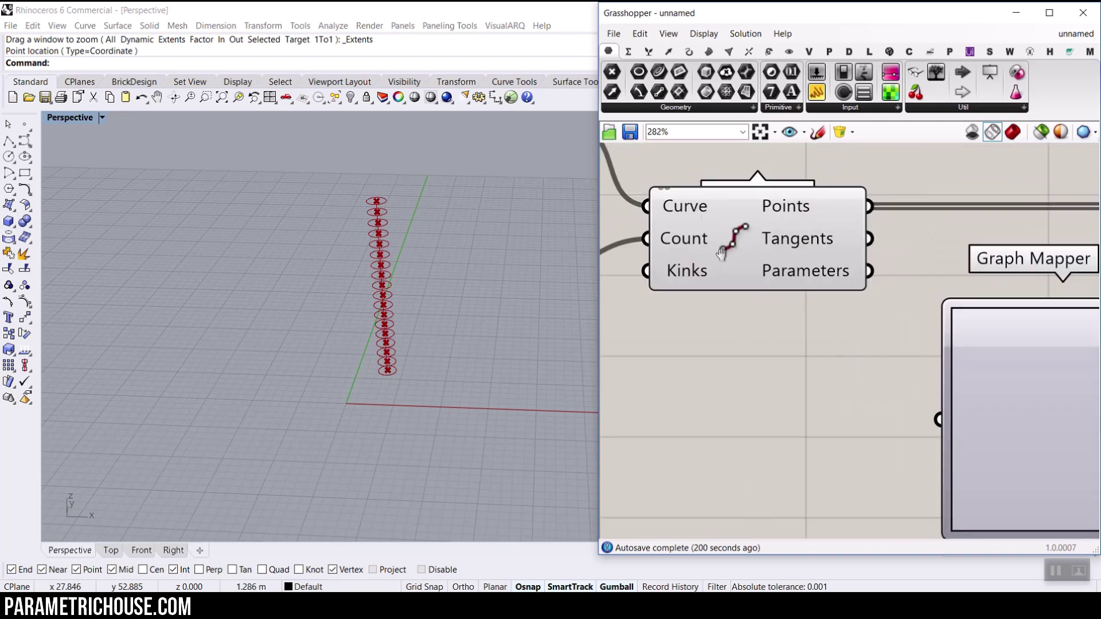
right_click(699, 236)
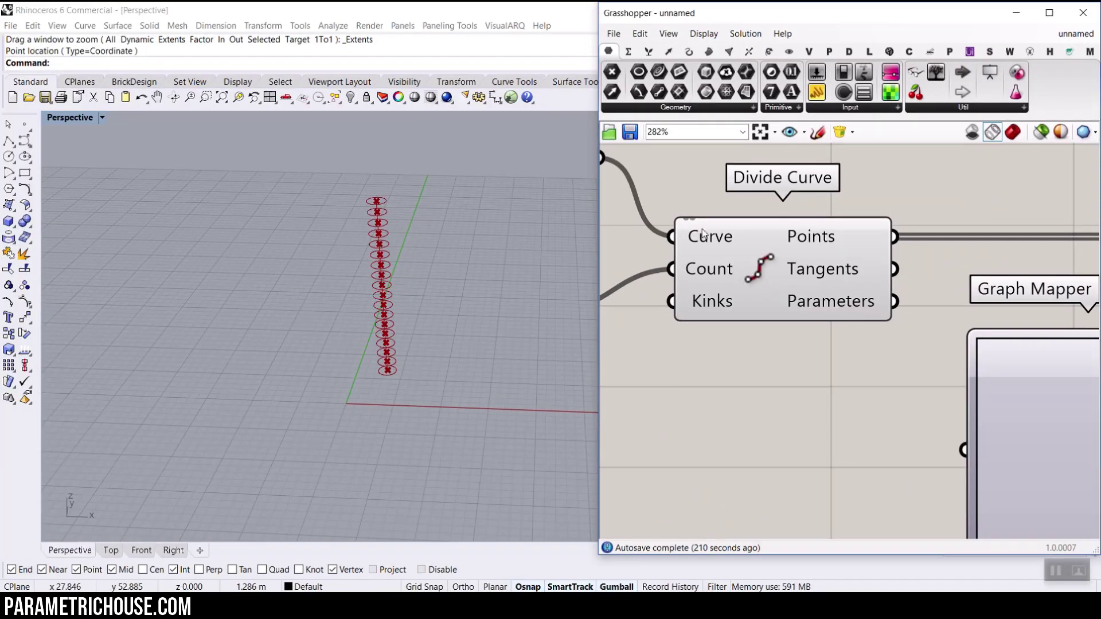
Reparameterize the Curve input of Divide Curve and connect its Parameters output to the Graph Mapper input
right_click(703, 233)
click(774, 381)
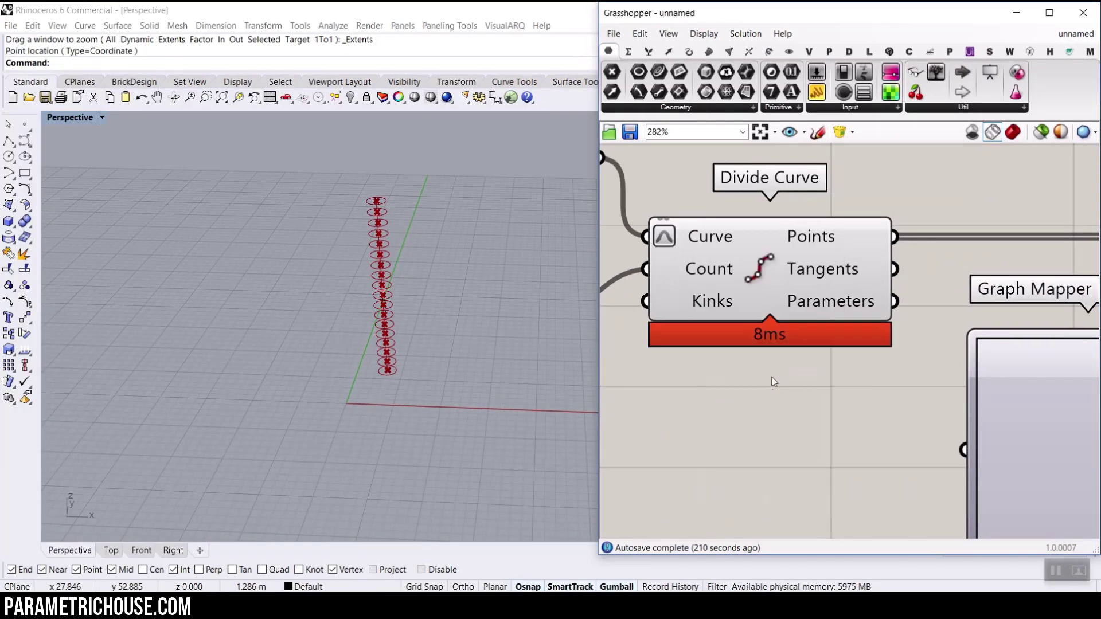
mouse_move(823, 303)
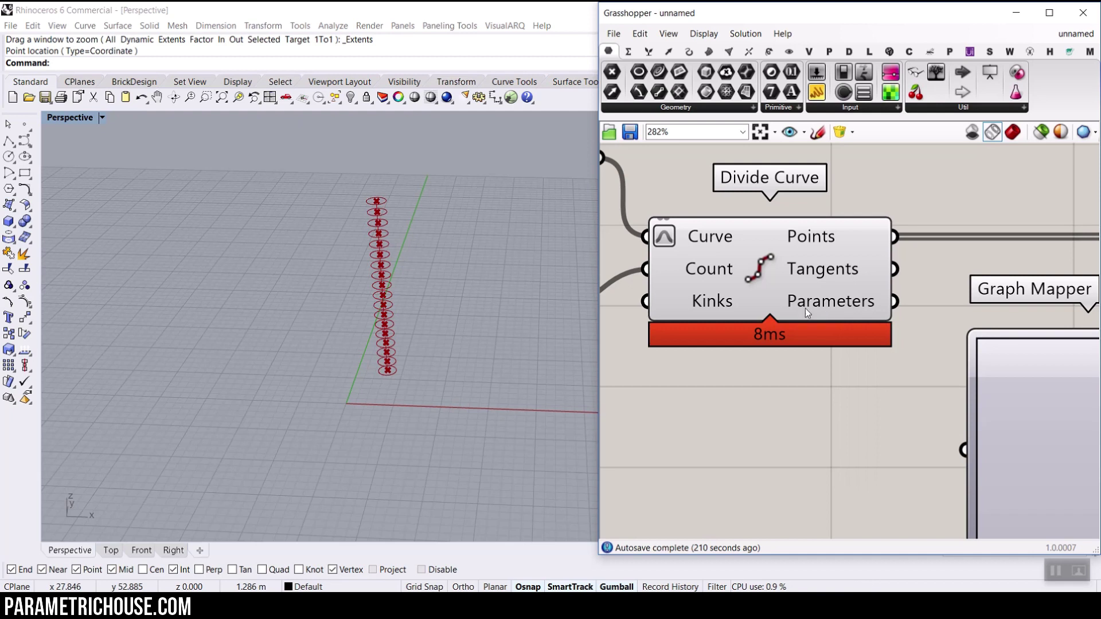
right_drag(823, 303, 802, 236)
scroll(803, 237, up, 1)
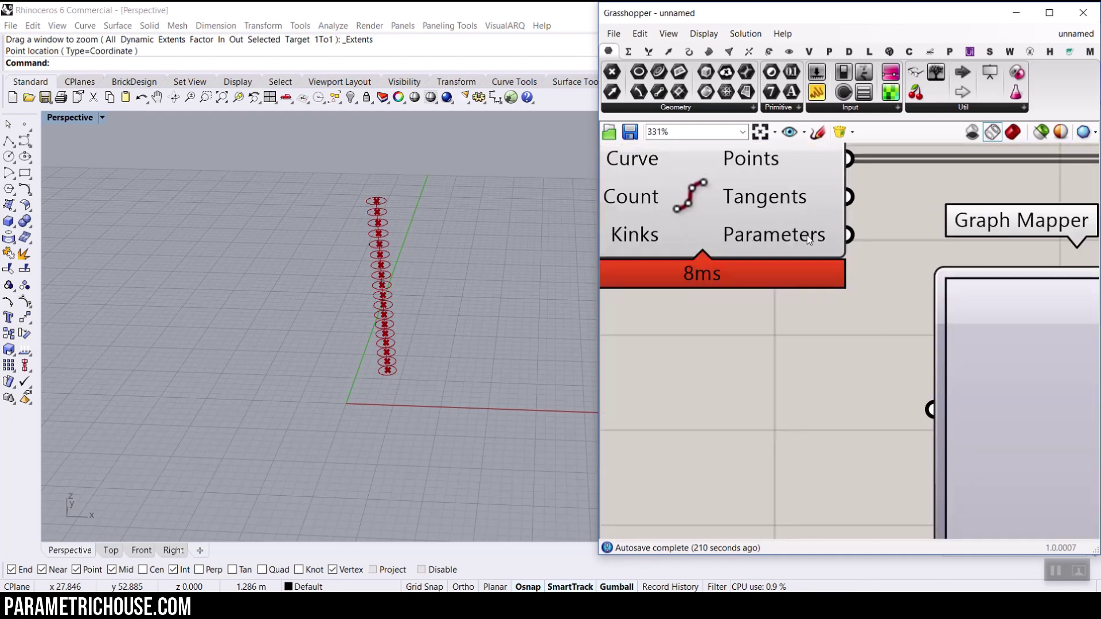
drag(849, 236, 912, 386)
scroll(770, 317, down, 3)
scroll(800, 288, up, 2)
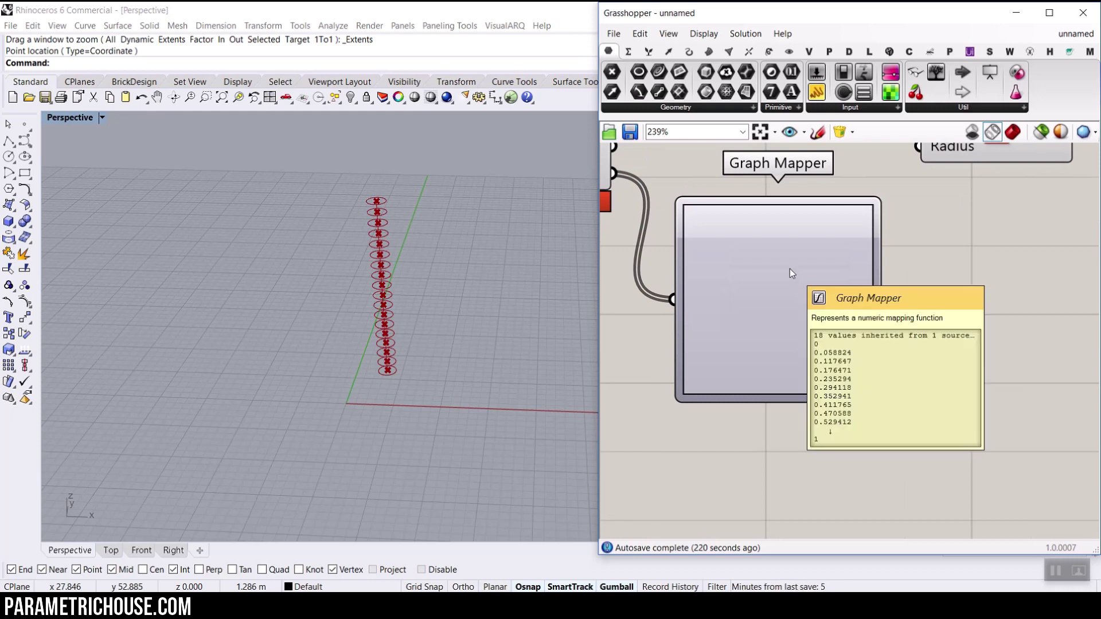
Set the Graph Mapper's graph type to Gaussian
right_click(790, 270)
mouse_move(898, 442)
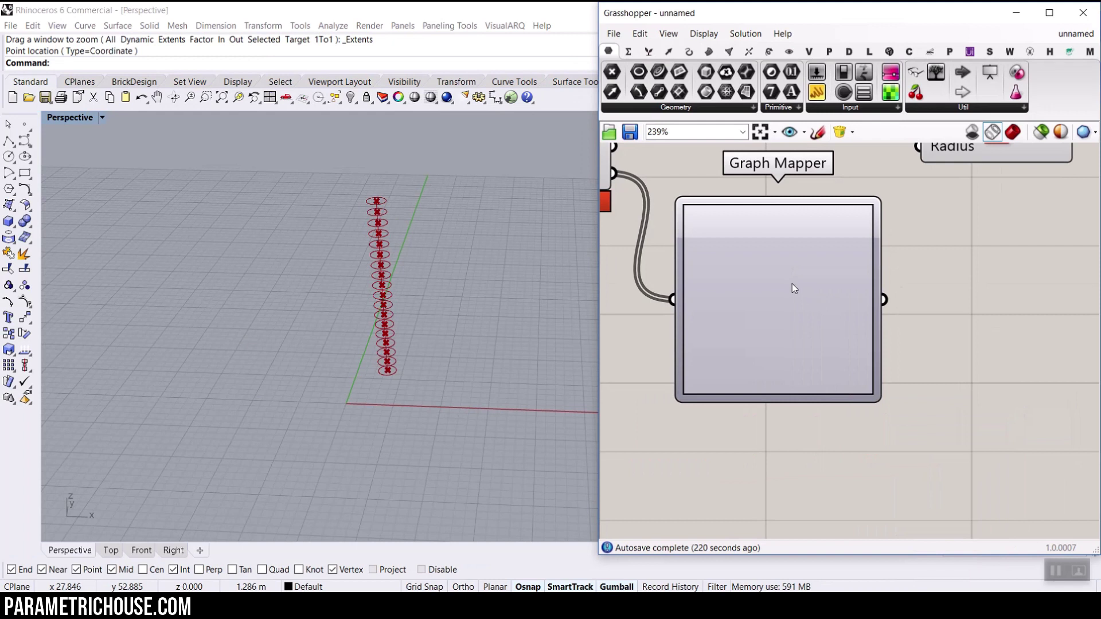
right_click(793, 284)
mouse_move(892, 449)
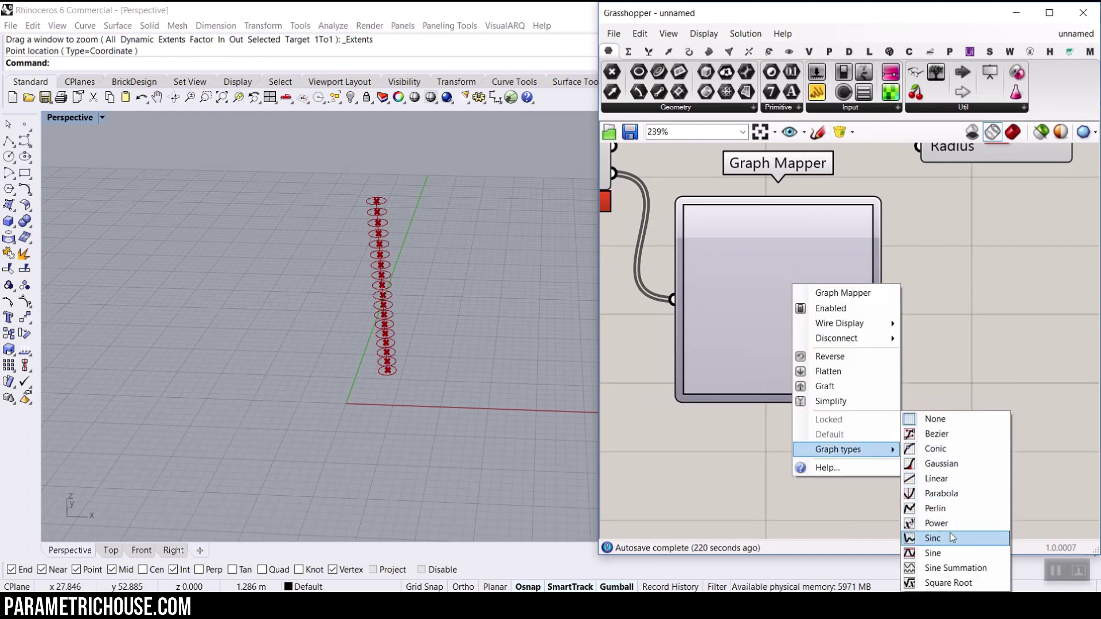
click(946, 463)
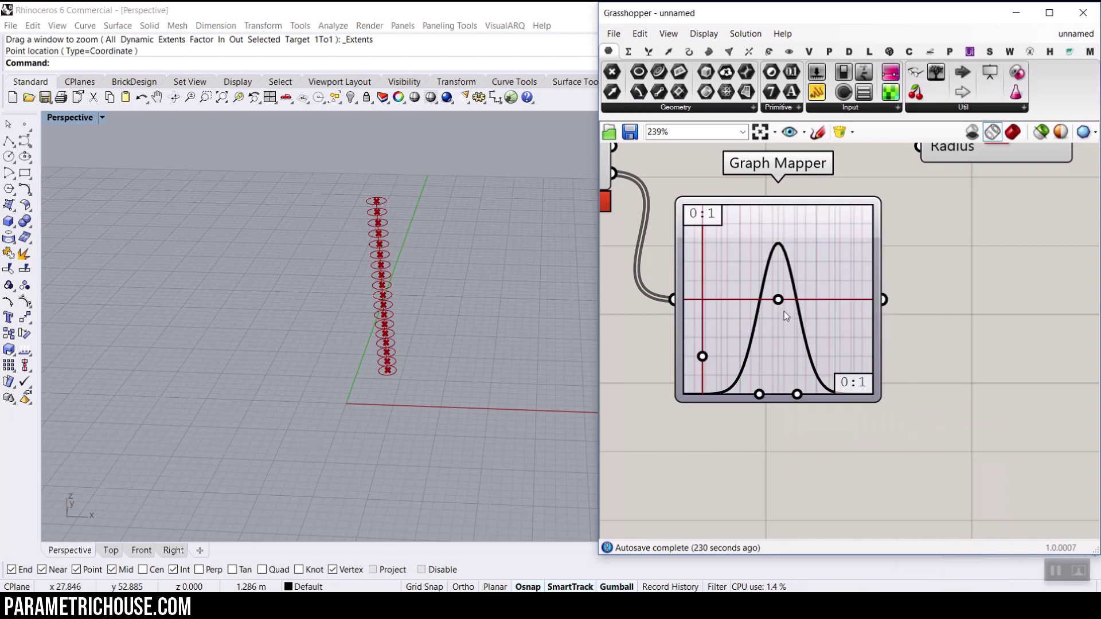
Try wiring the Graph Mapper output directly into the Circle's Radius input
scroll(745, 305, down, 3)
scroll(810, 294, up, 2)
drag(817, 313, 848, 158)
key(ctrl+z)
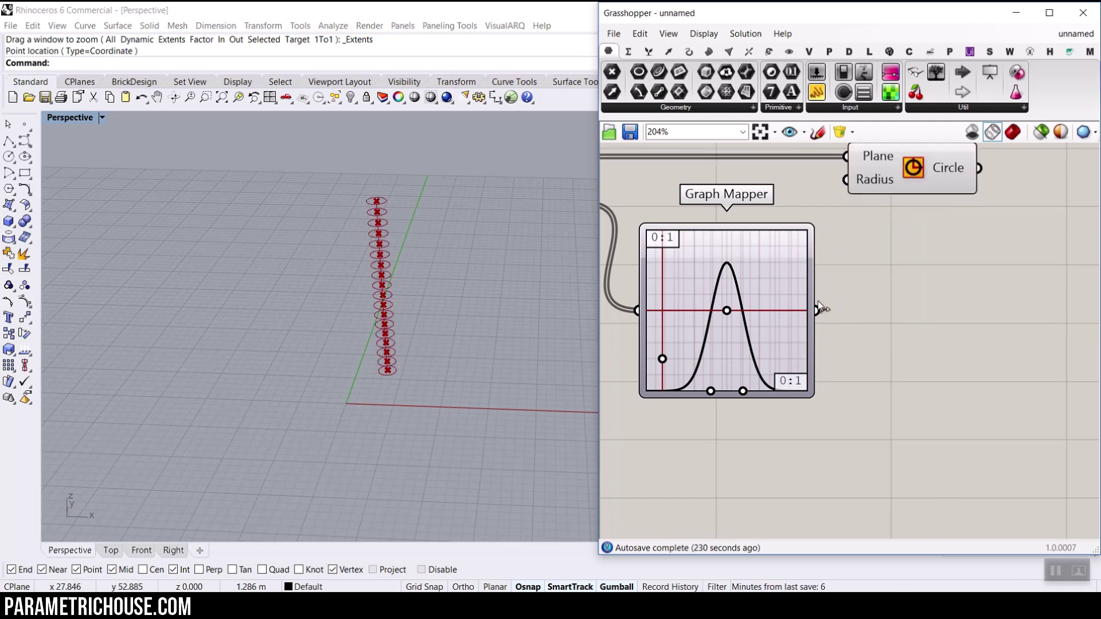
drag(817, 310, 846, 180)
scroll(409, 281, down, 6)
scroll(402, 182, up, 5)
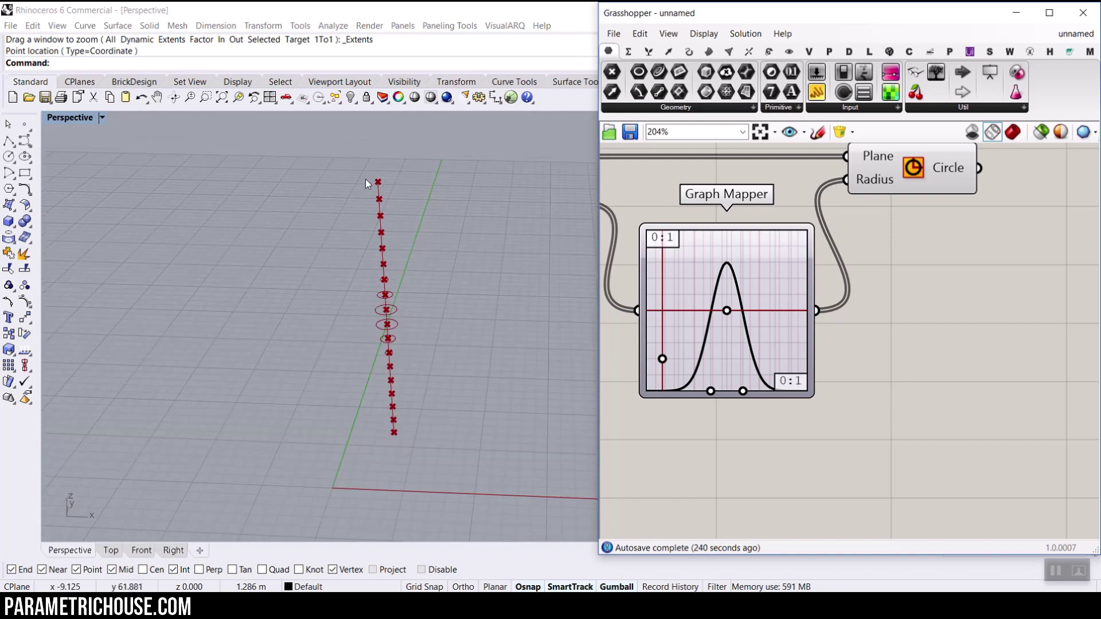
Wire the Graph Mapper output into the Circle's Radius again, check the resulting circles and disconnect the wire
scroll(390, 194, down, 2)
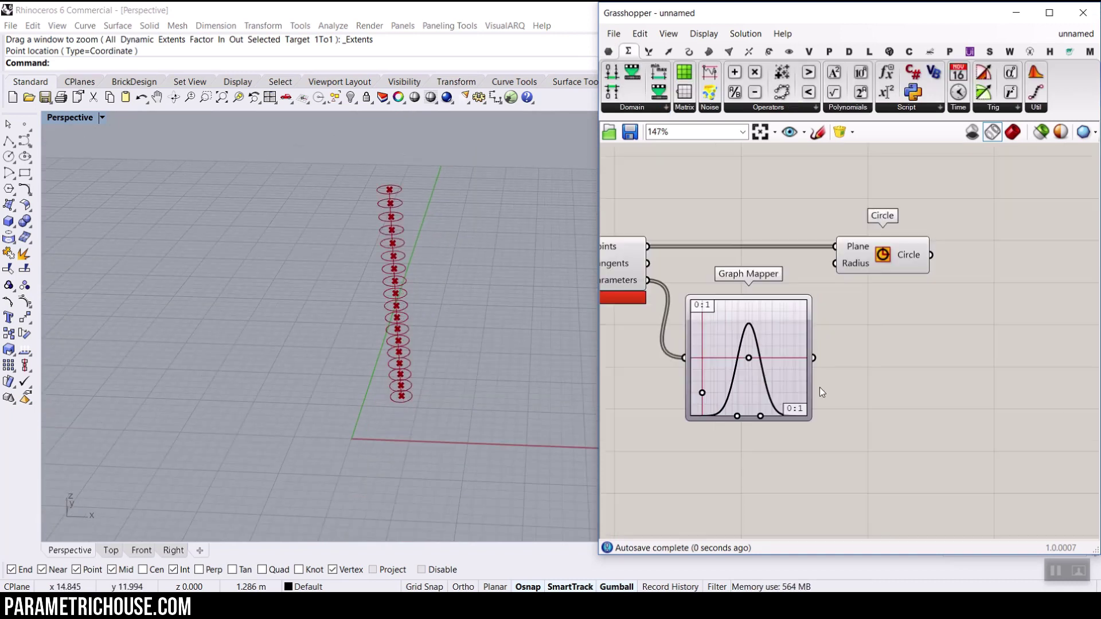
scroll(831, 350, up, 4)
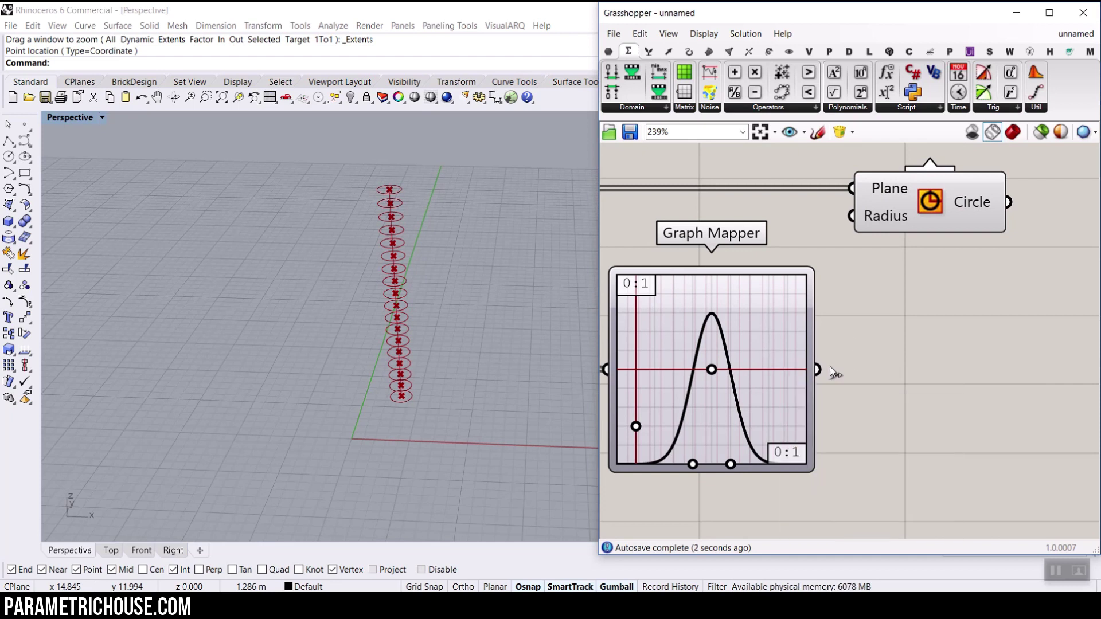
drag(827, 368, 858, 217)
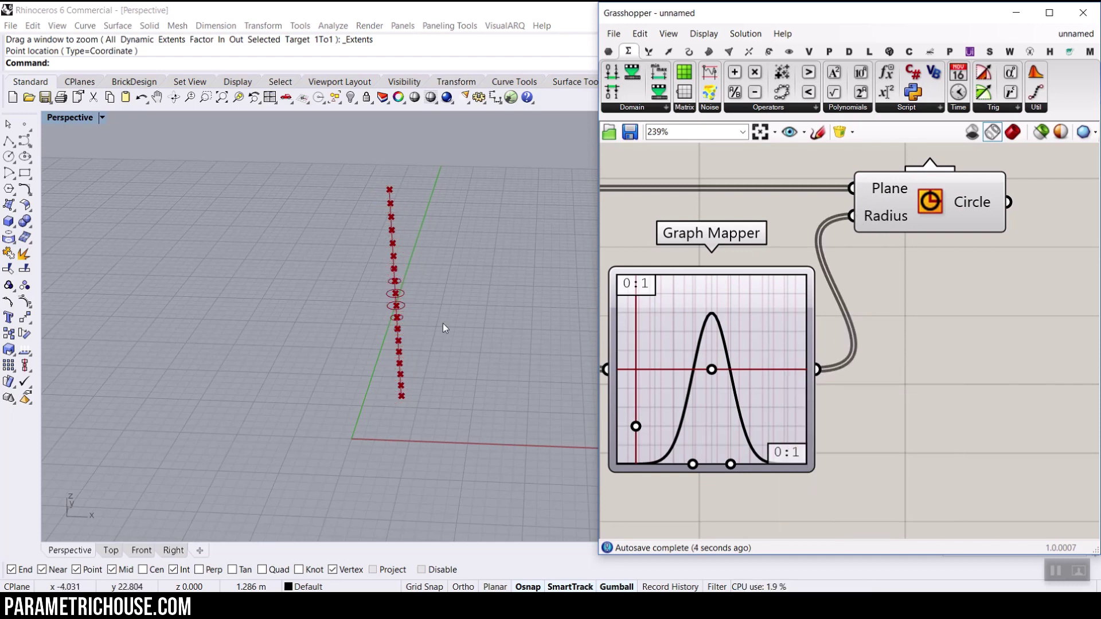
mouse_move(443, 322)
right_down()
mouse_move(384, 270)
mouse_move(449, 310)
right_up()
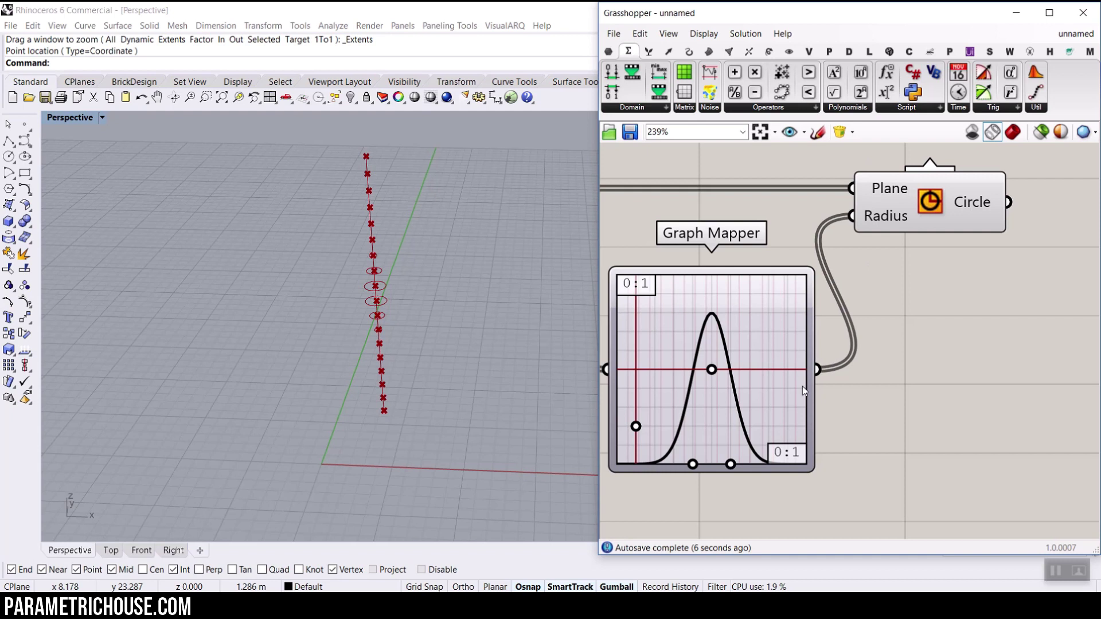
ctrl+drag(817, 370, 852, 216)
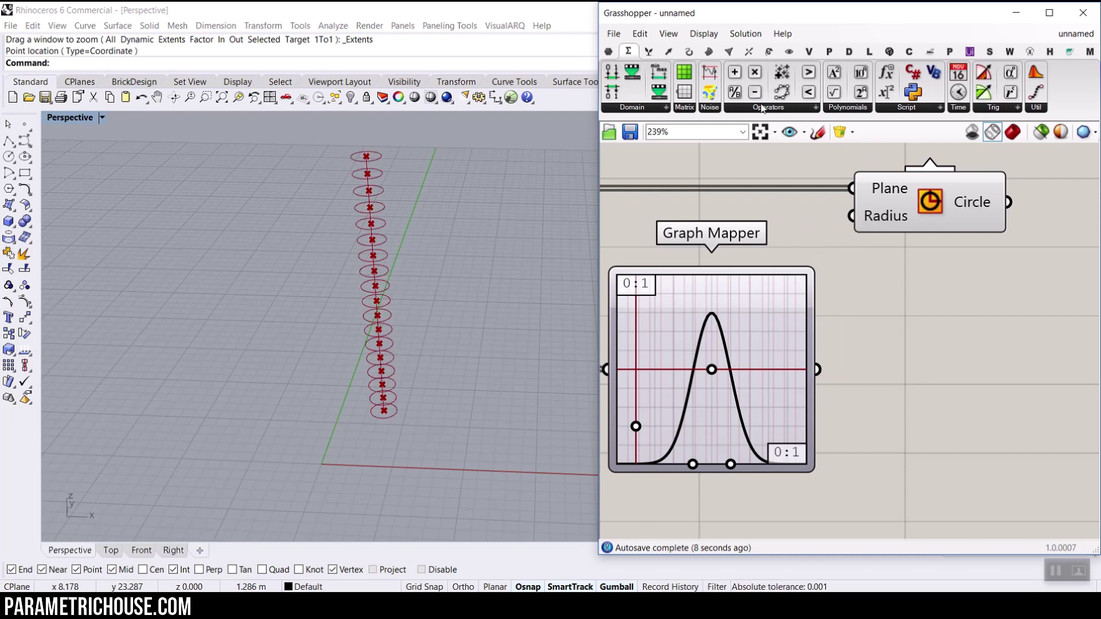
Place a Multiplication component after the Graph Mapper and connect the Graph Mapper output to its A input
click(753, 75)
click(943, 472)
right_drag(922, 470, 876, 323)
drag(772, 224, 851, 314)
Add a number slider ranging from 1 to 20, name it Scale and connect it to Multiplication's B input
double_click(698, 380)
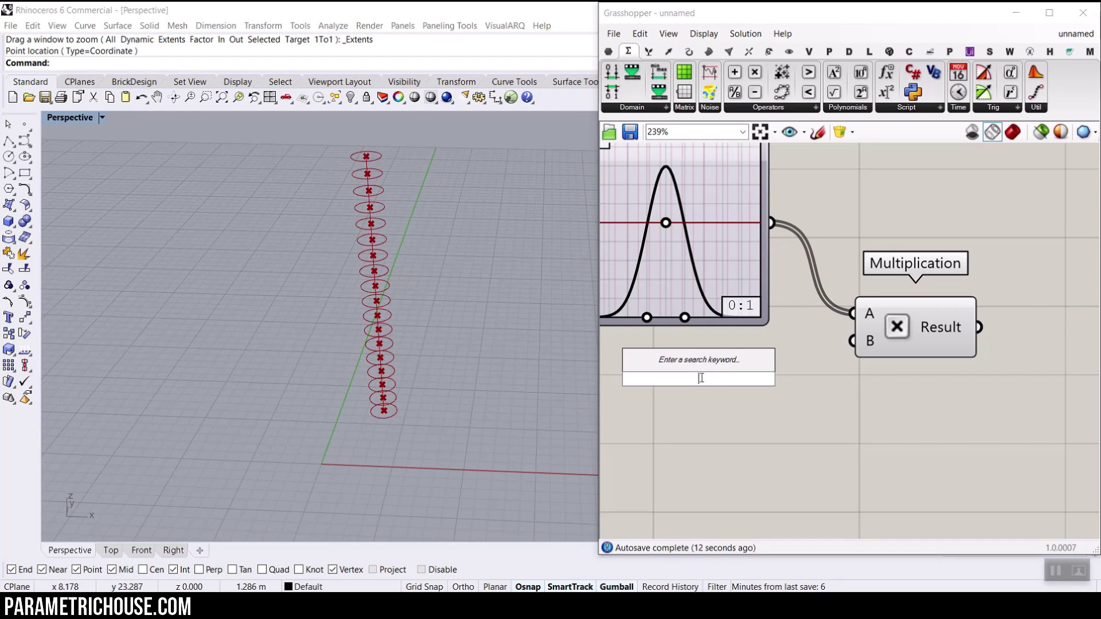
text(1...)
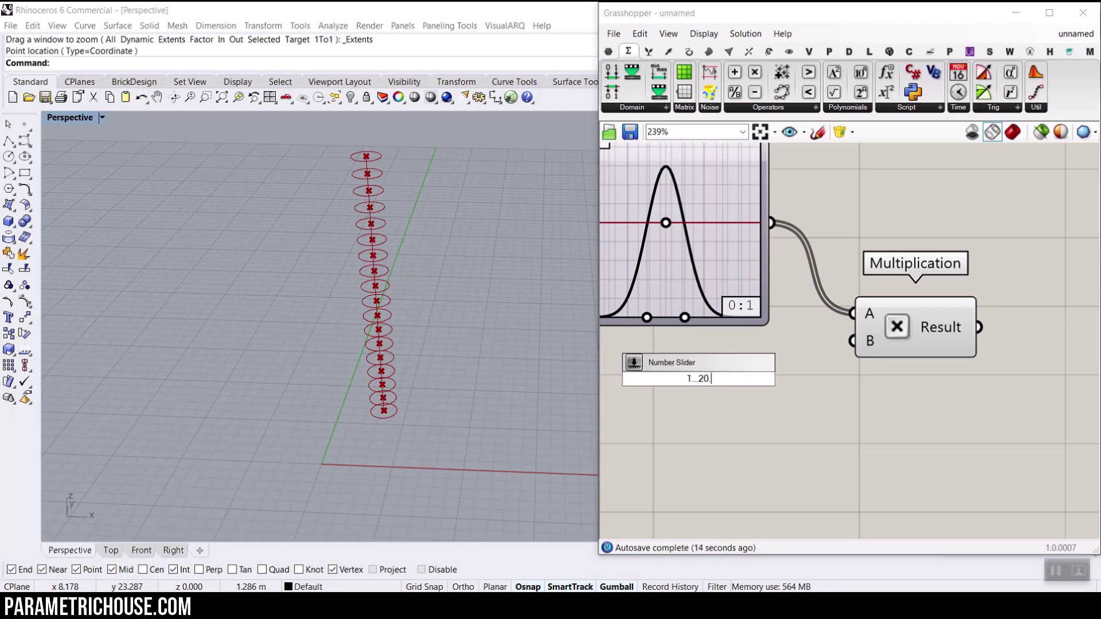
text(20)
key(Return)
right_click(763, 379)
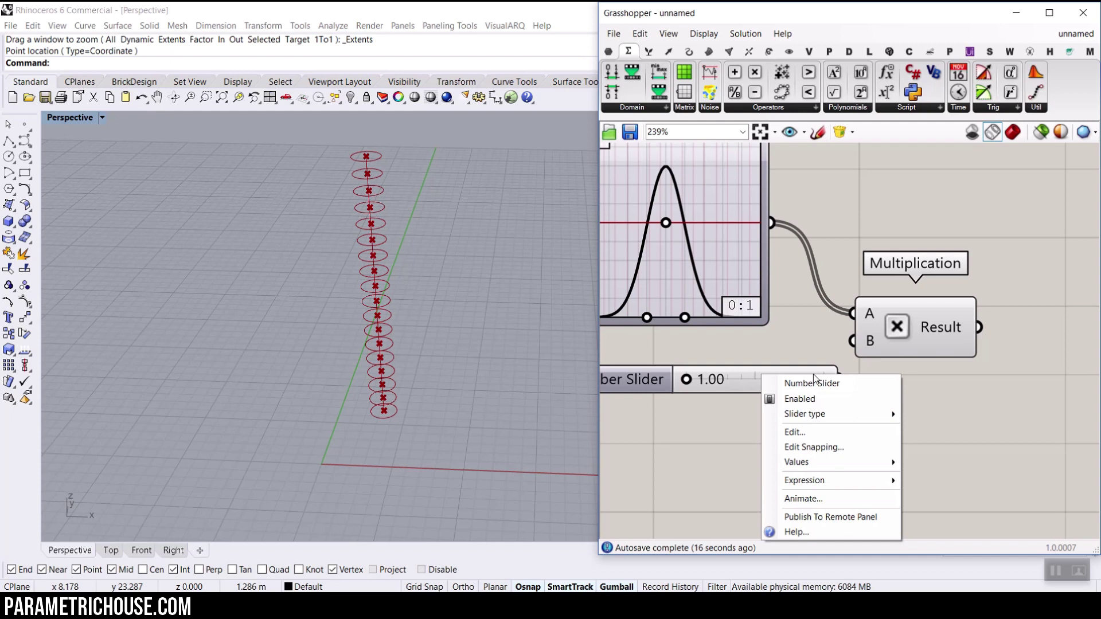
drag(847, 382, 732, 383)
text(Scale)
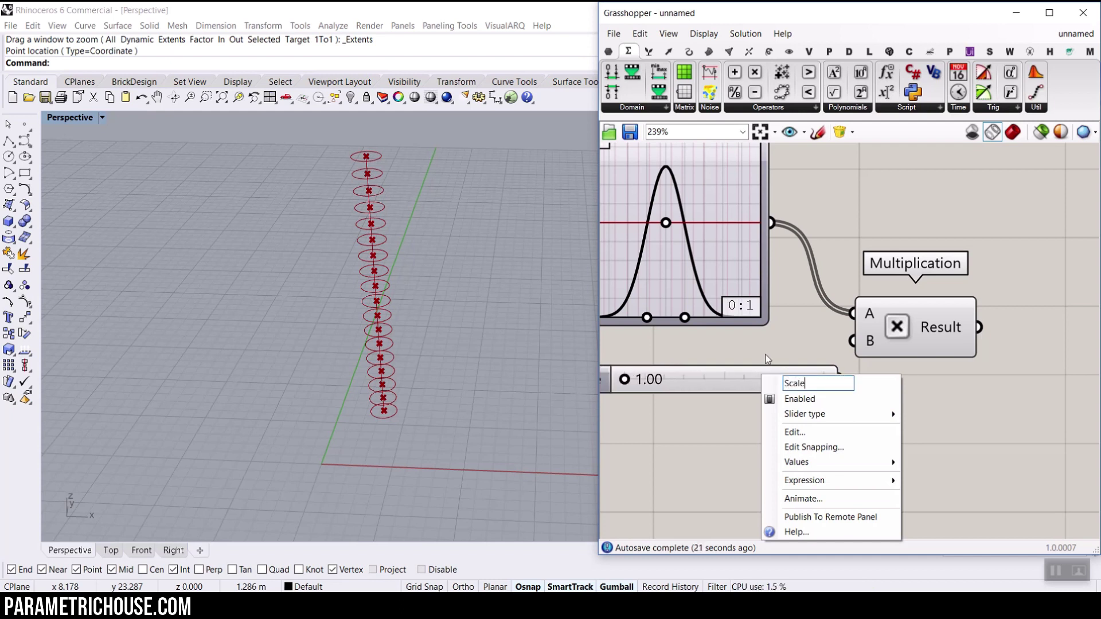
key(Return)
drag(839, 379, 853, 341)
Move the Circle component beyond the Multiplication and connect the Multiplication Result to the Circle's Radius input
scroll(871, 344, down, 3)
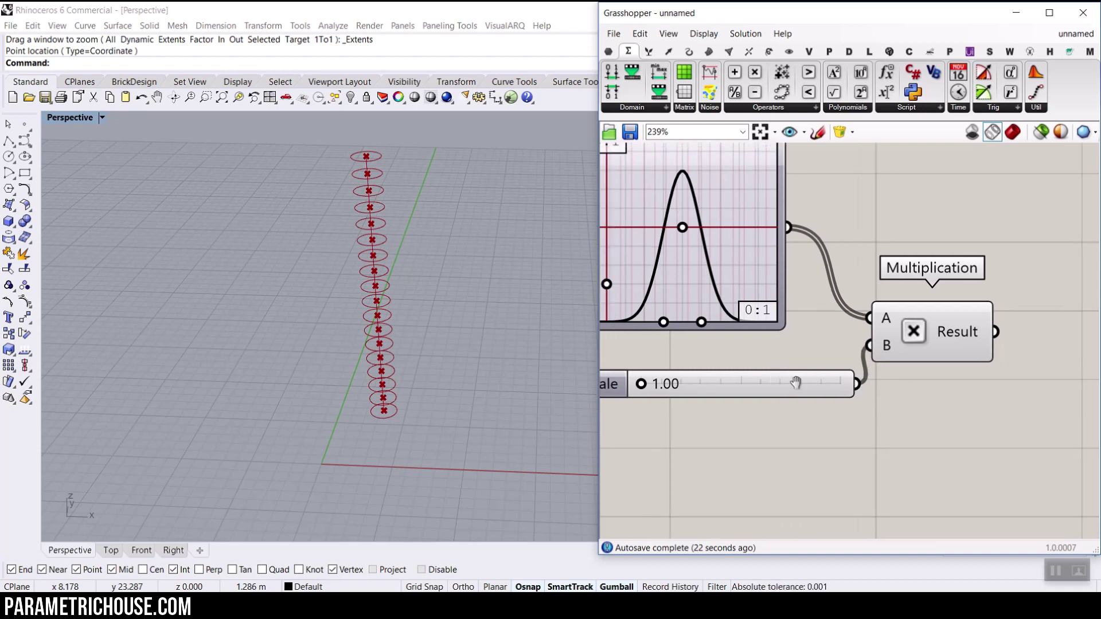
right_drag(897, 199, 776, 252)
drag(776, 252, 937, 252)
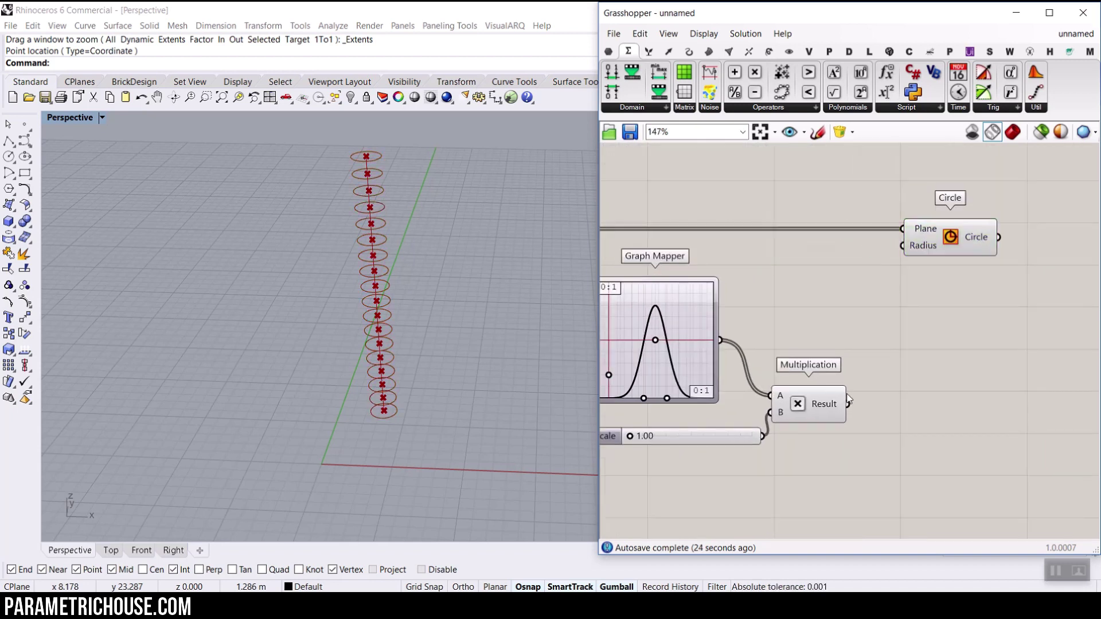
drag(847, 404, 903, 246)
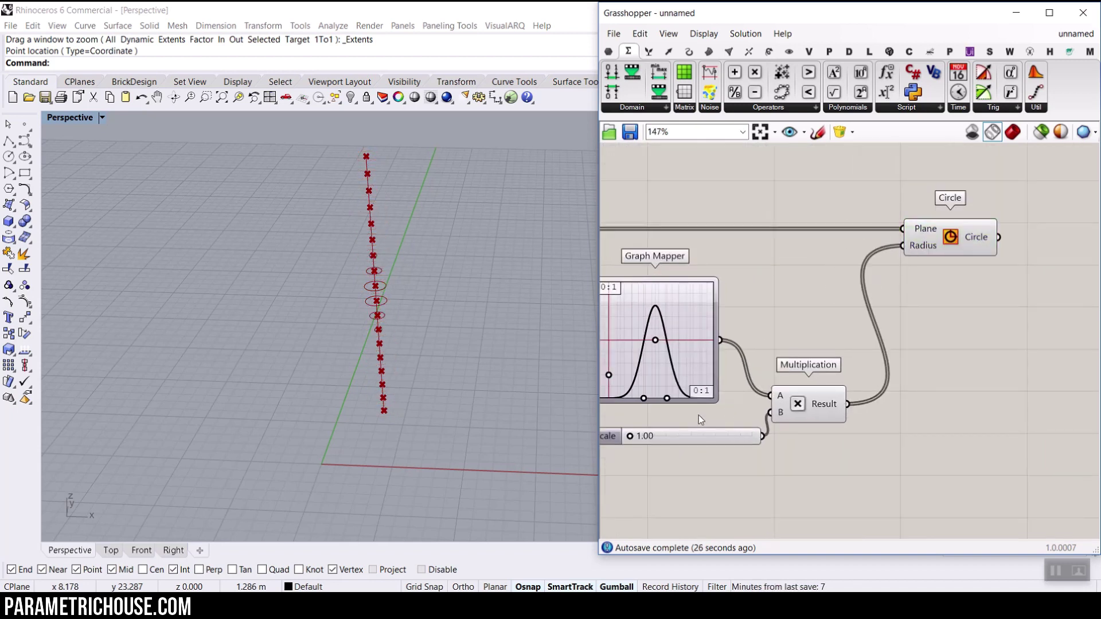
Set the Scale slider to 5.10 and widen the Graph Mapper's Gaussian curve using its control points
drag(628, 435, 657, 436)
right_drag(642, 319, 697, 348)
scroll(678, 388, up, 3)
mouse_move(656, 417)
mouse_down()
mouse_move(656, 365)
mouse_move(656, 416)
mouse_up()
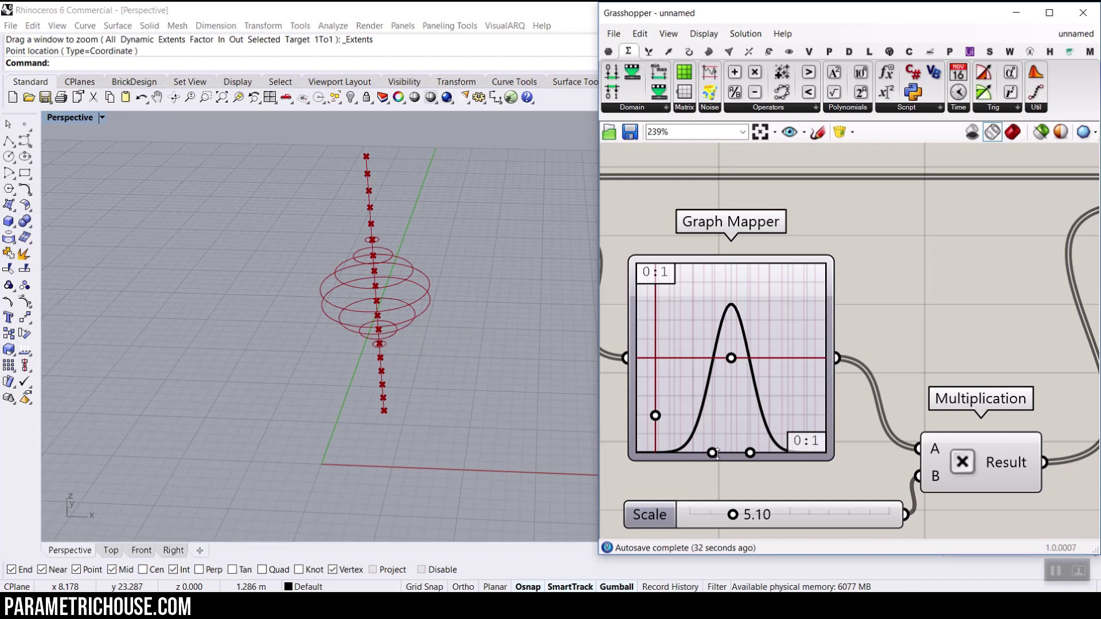
mouse_move(712, 452)
mouse_down()
mouse_move(681, 453)
mouse_move(695, 446)
mouse_up()
drag(732, 359, 717, 327)
drag(655, 415, 655, 379)
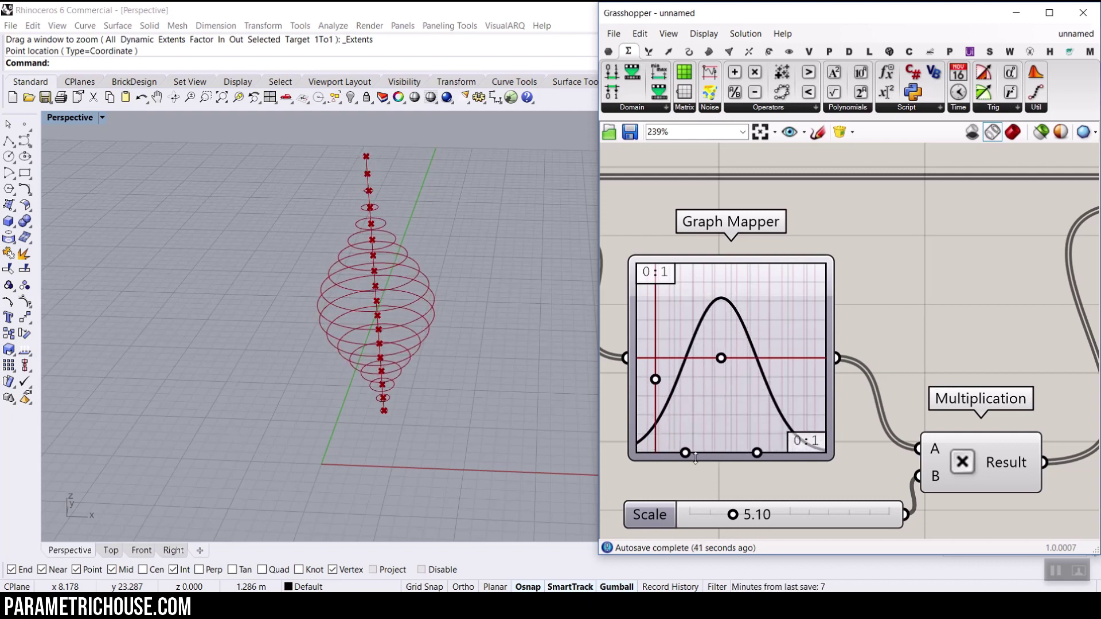
Reshape the Gaussian into a lower, wider curve peaking slightly past the middle and set the Scale slider to 9.64
drag(687, 454, 656, 406)
drag(721, 357, 742, 358)
drag(732, 514, 786, 516)
scroll(406, 346, down, 6)
right_drag(402, 339, 400, 304)
scroll(401, 301, up, 6)
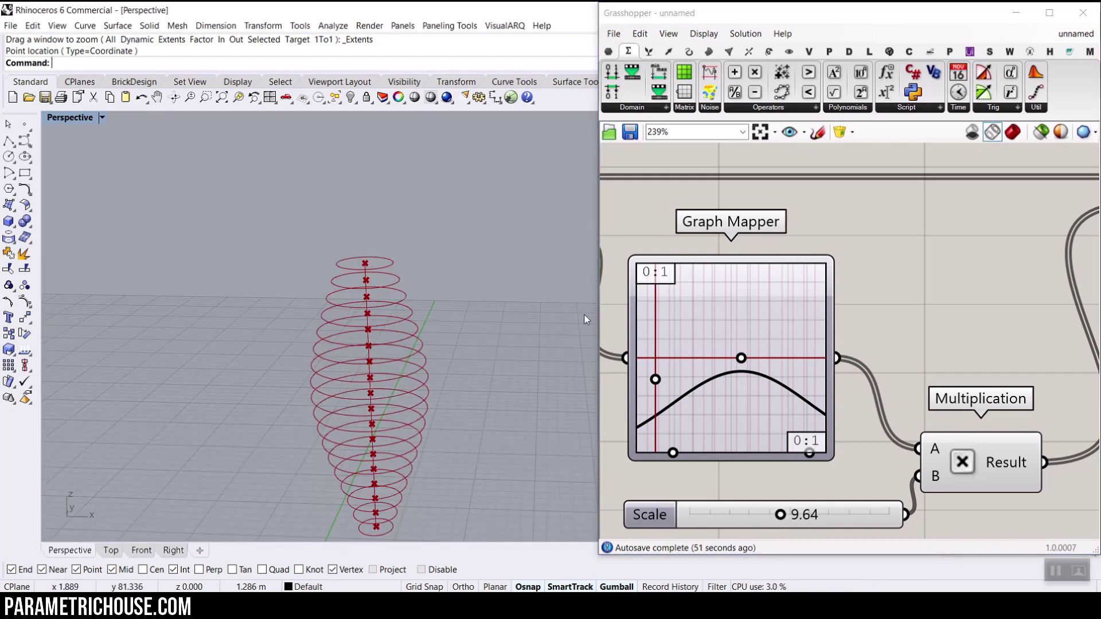
Place a Loft component after the Circle and connect the Circle output to its Curves input
scroll(740, 287, down, 5)
scroll(798, 303, down, 4)
scroll(836, 283, up, 6)
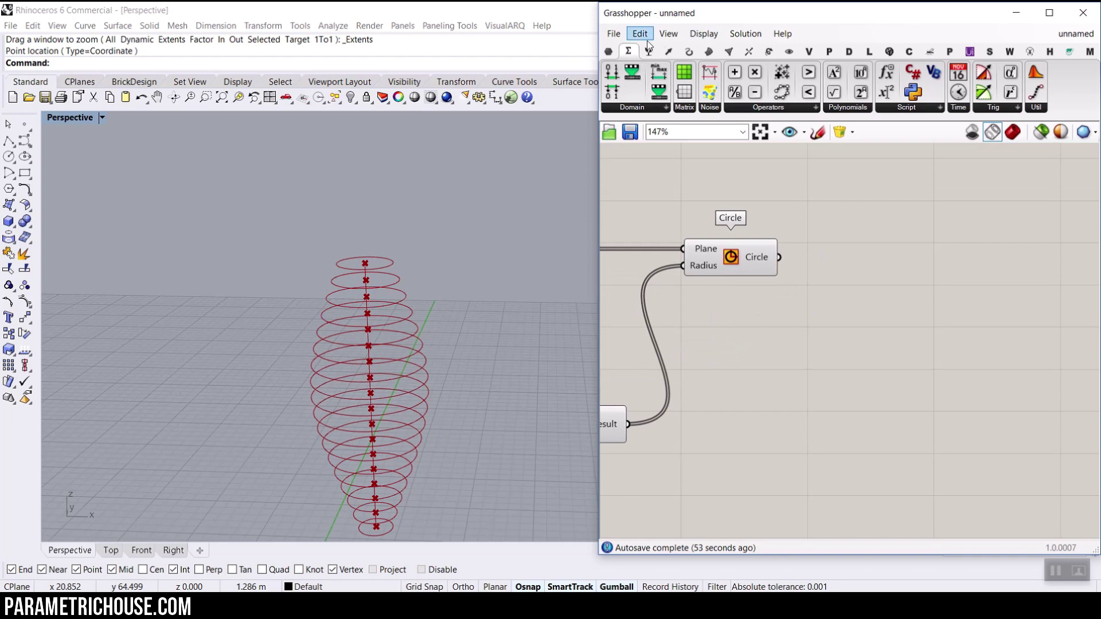
click(707, 50)
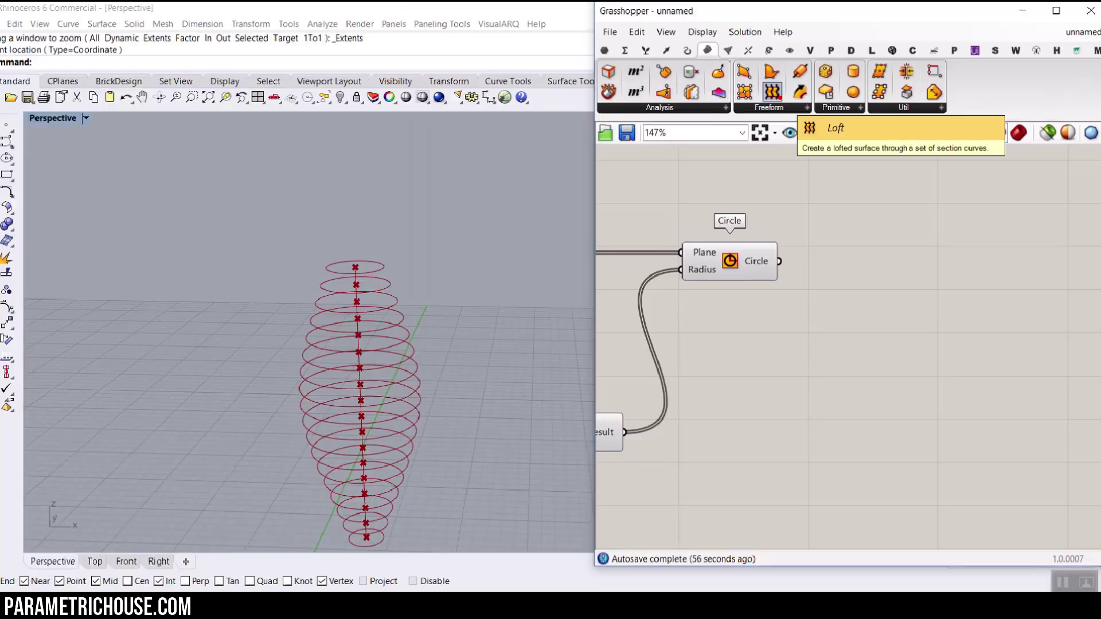
drag(772, 92, 846, 271)
scroll(846, 271, up, 3)
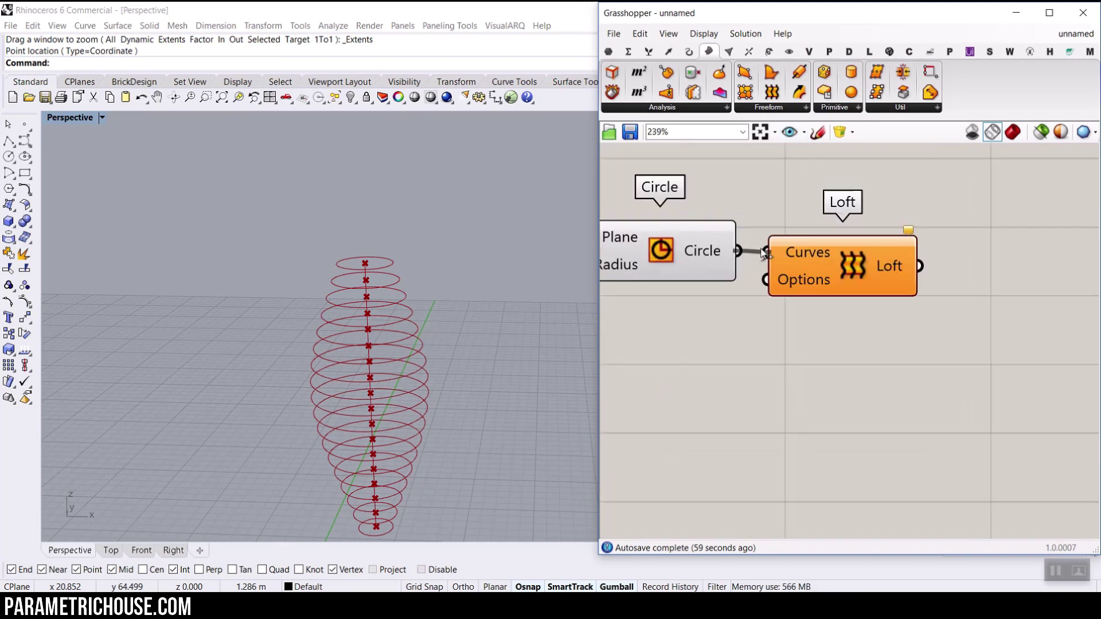
drag(739, 254, 832, 254)
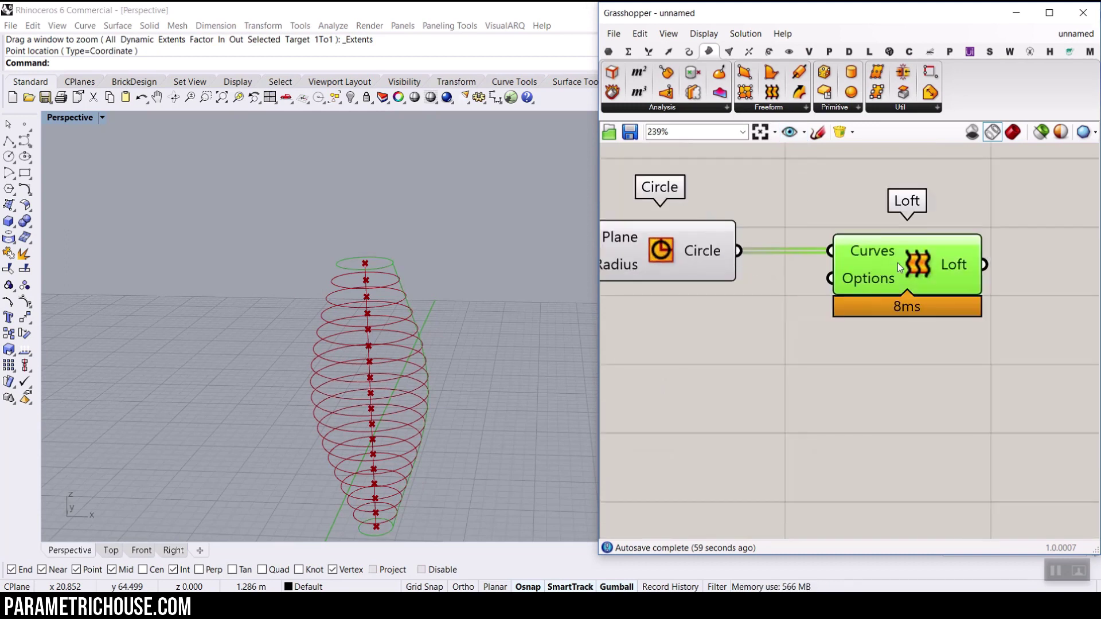
Deselect the Loft component and switch the geometry preview to shaded
right_drag(742, 289, 804, 290)
click(765, 327)
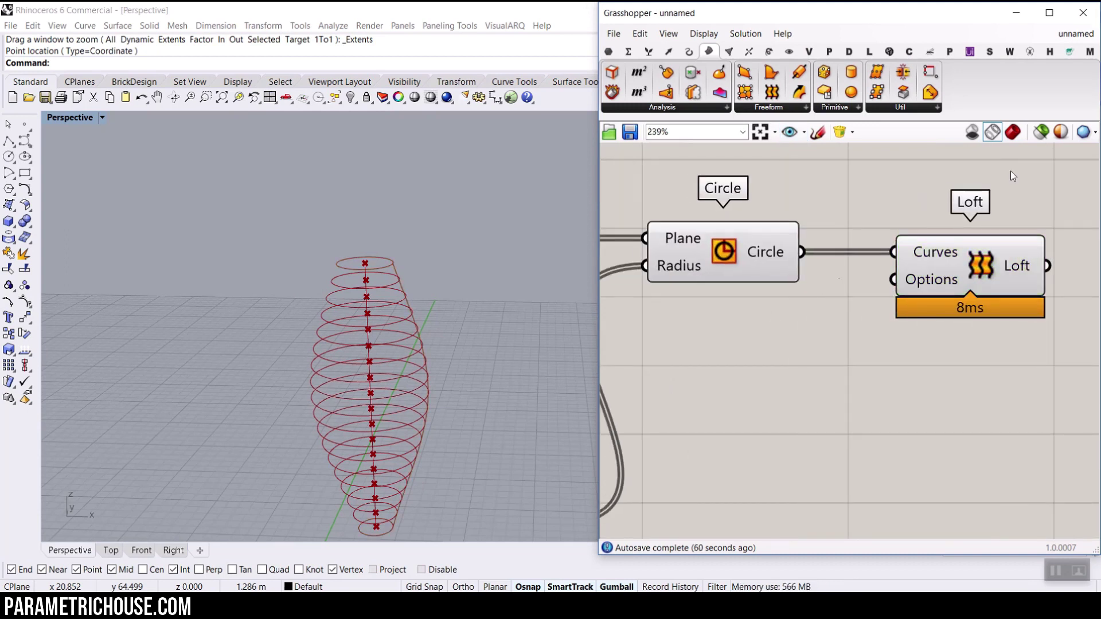
click(1010, 136)
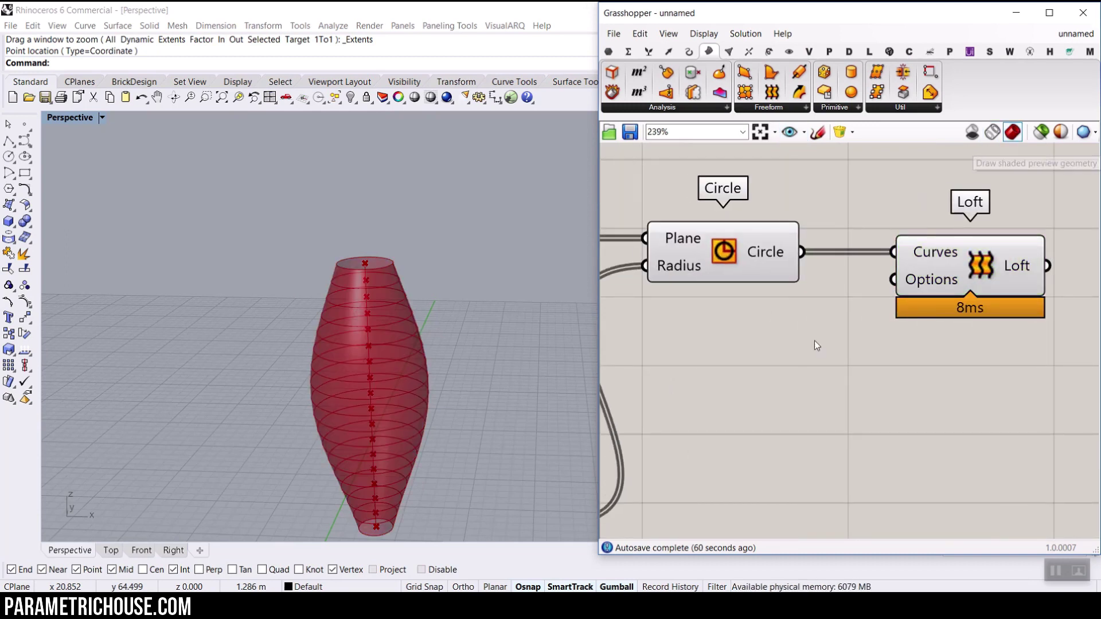
Turn off the preview of the Circle, Divide Curve and other upstream components, leaving the Loft out of the selection
scroll(408, 265, down, 1)
scroll(868, 250, down, 5)
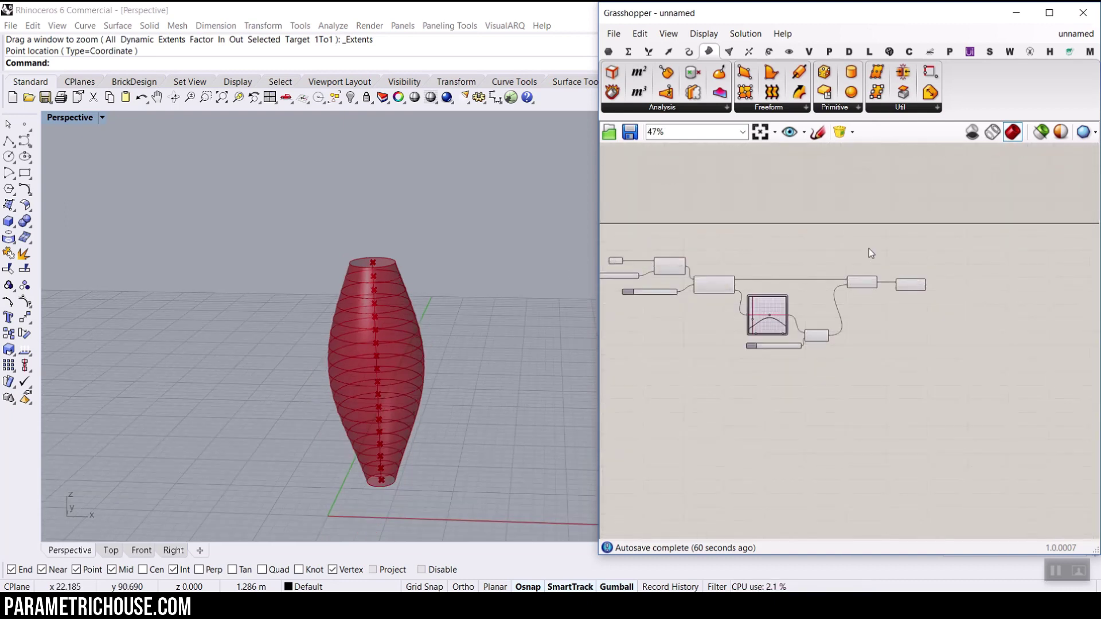
drag(868, 249, 626, 367)
right_click(724, 191)
click(762, 218)
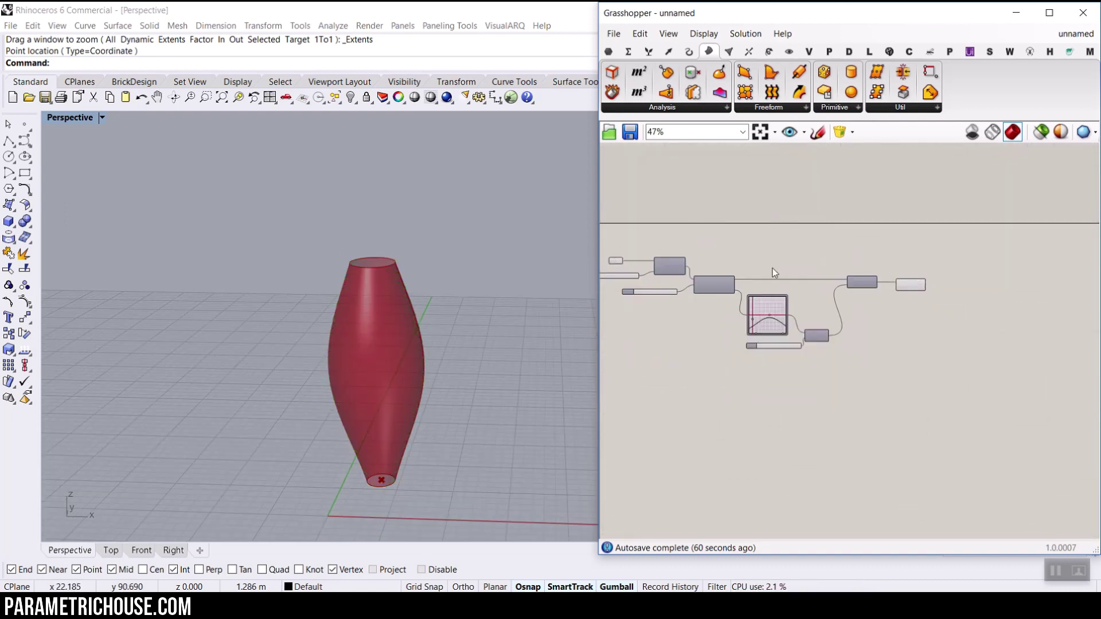
Place a Custom Preview component on the canvas beside the Loft component
scroll(828, 294, up, 5)
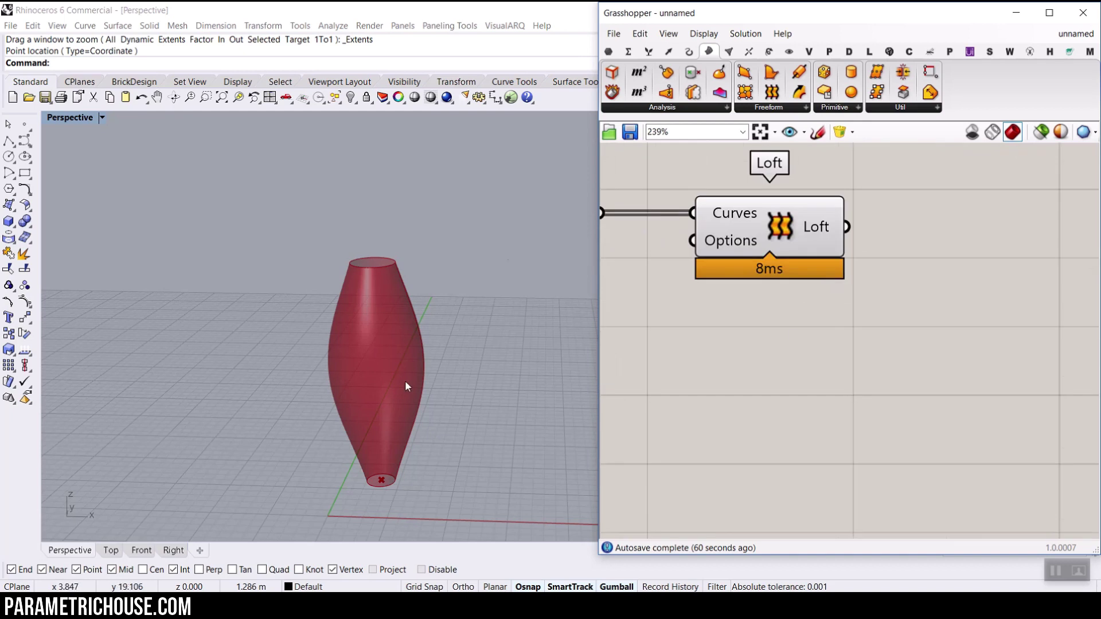
click(788, 52)
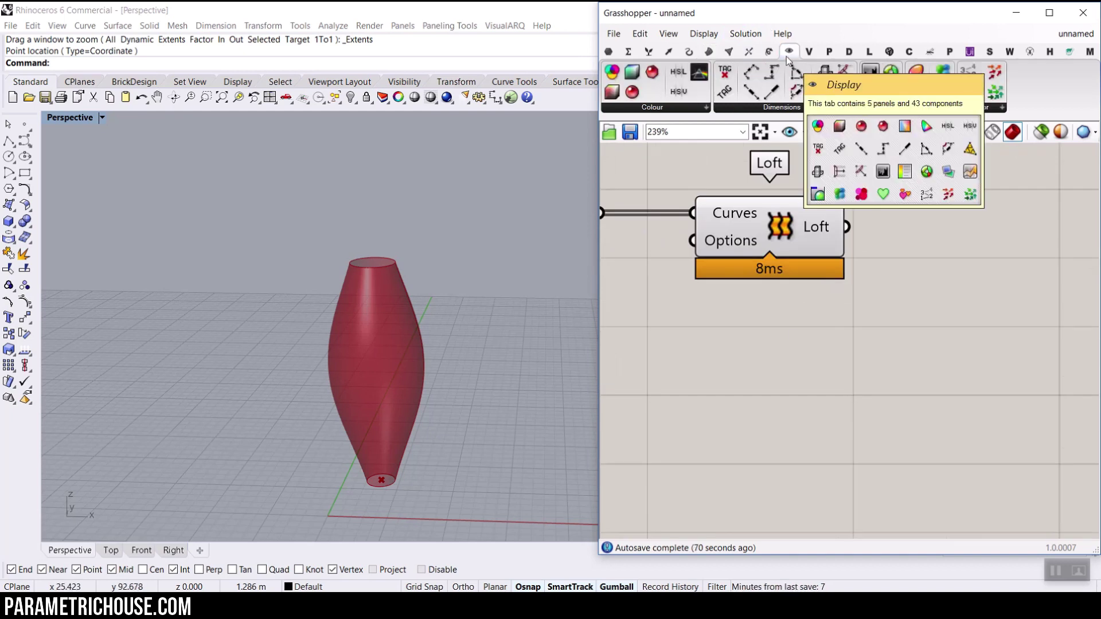
drag(916, 92, 949, 291)
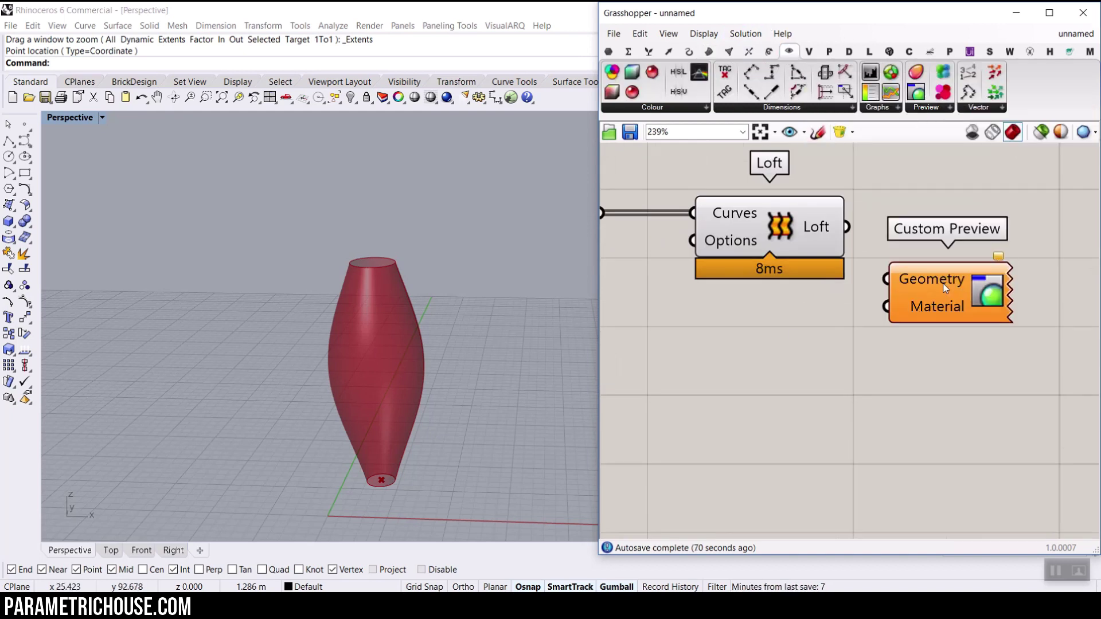
Connect the Loft output to the Custom Preview's Geometry input
drag(858, 243, 886, 280)
right_drag(912, 297, 786, 321)
drag(843, 331, 944, 315)
drag(691, 365, 708, 351)
Place a Create Material component below the Loft and connect it to the Custom Preview's Material input
drag(914, 79, 753, 352)
right_drag(790, 364, 870, 290)
drag(870, 290, 824, 392)
drag(895, 379, 943, 242)
scroll(755, 195, down, 3)
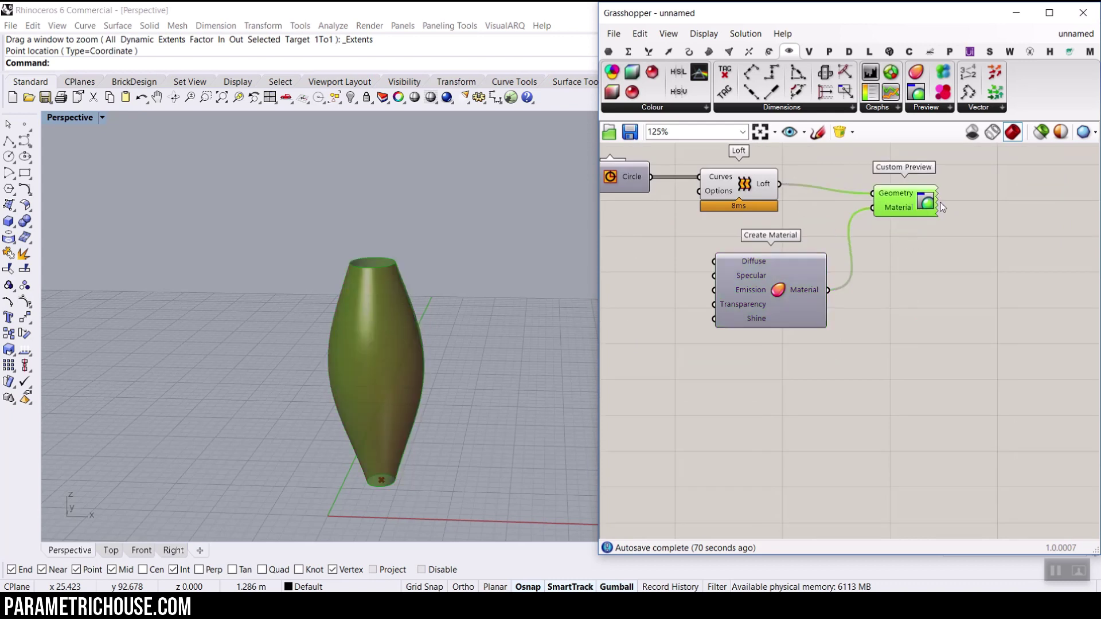
Move the Custom Preview and Create Material components farther from the Loft to make room for material inputs
drag(940, 203, 1004, 195)
right_drag(834, 256, 872, 270)
scroll(808, 300, up, 2)
drag(810, 302, 924, 318)
right_drag(751, 275, 782, 287)
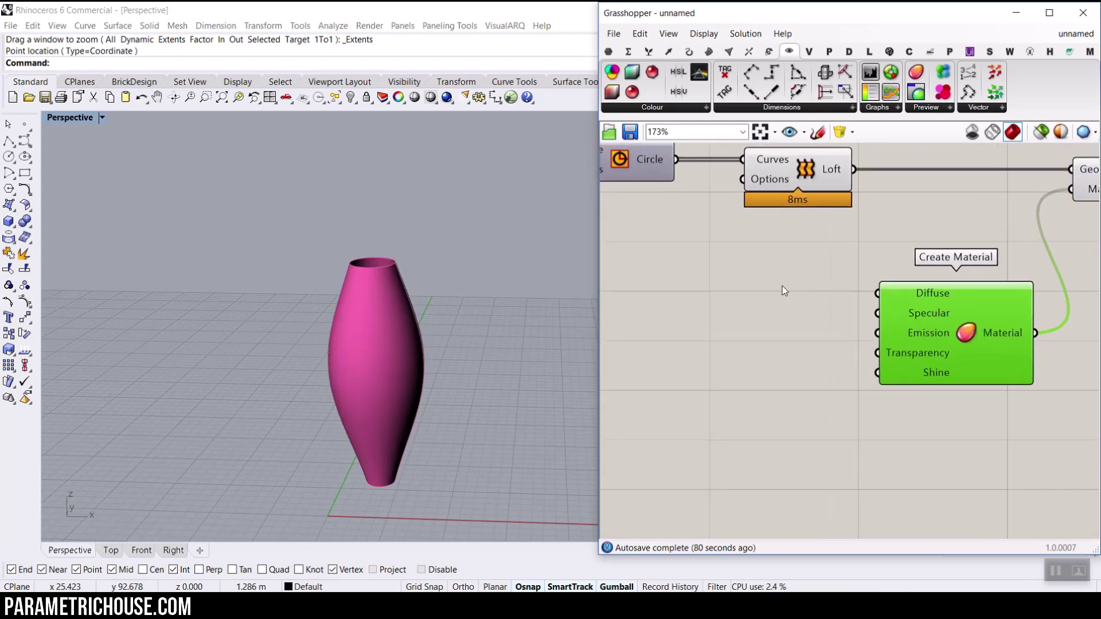
Place a Colour Swatch before Create Material and connect it to the Diffuse input
double_click(750, 294)
text(swat)
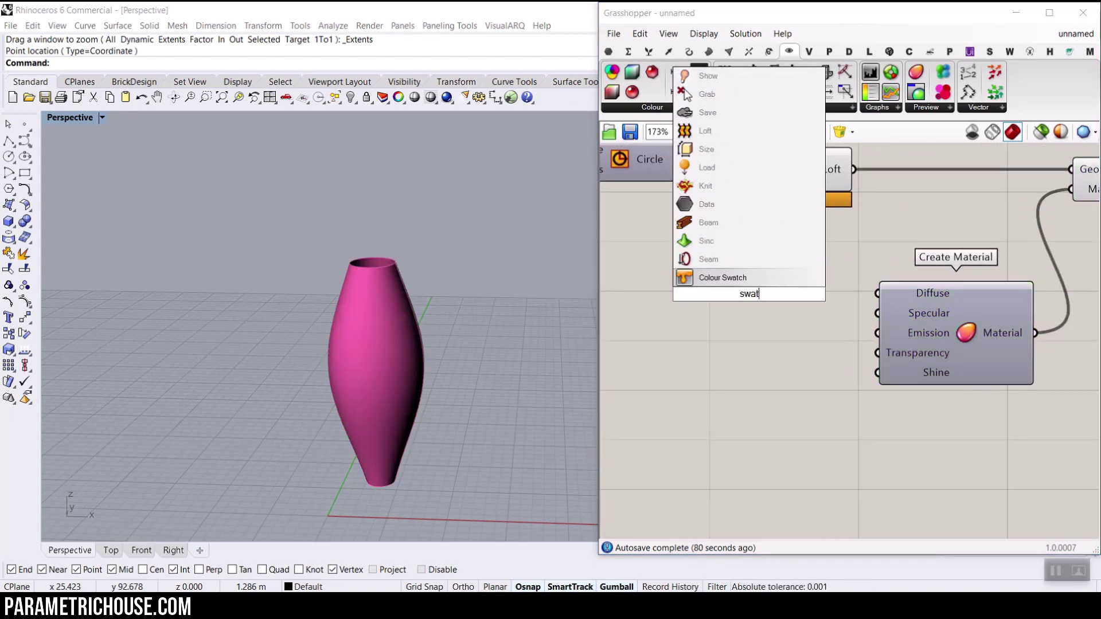
click(725, 277)
drag(866, 296, 877, 293)
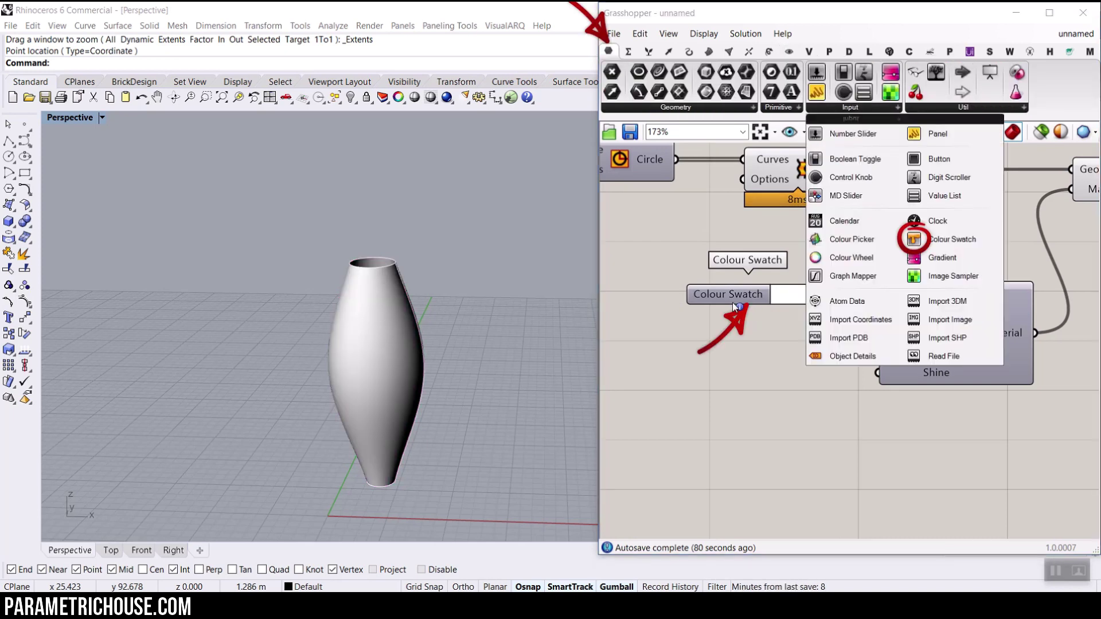
Set the diffuse Colour Swatch to violet, about R 133, G 107, B 255
scroll(732, 302, up, 4)
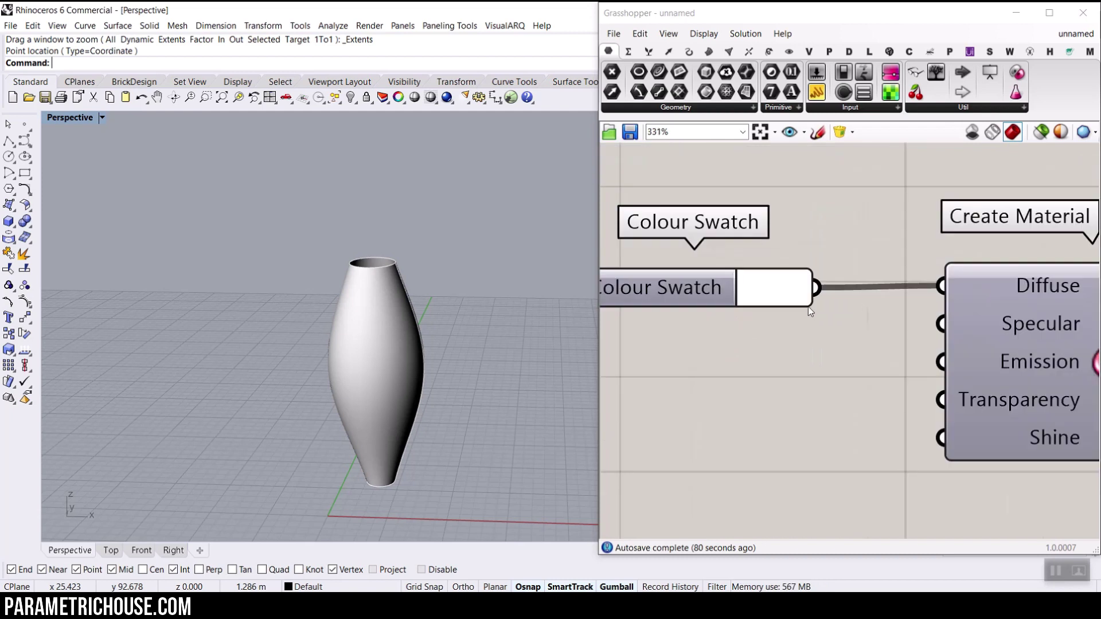
click(777, 290)
click(882, 366)
drag(882, 366, 865, 346)
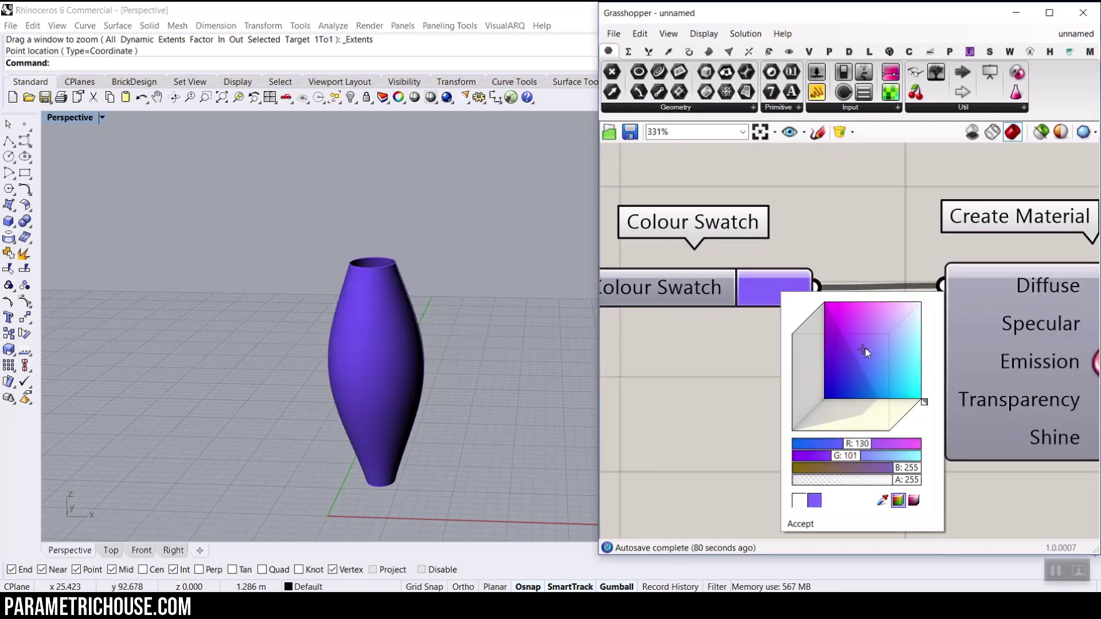
Duplicate the Colour Swatch below the original and connect the copy to Create Material's Emission input
click(668, 293)
key(ctrl+c)
key(ctrl+v)
drag(705, 304, 711, 372)
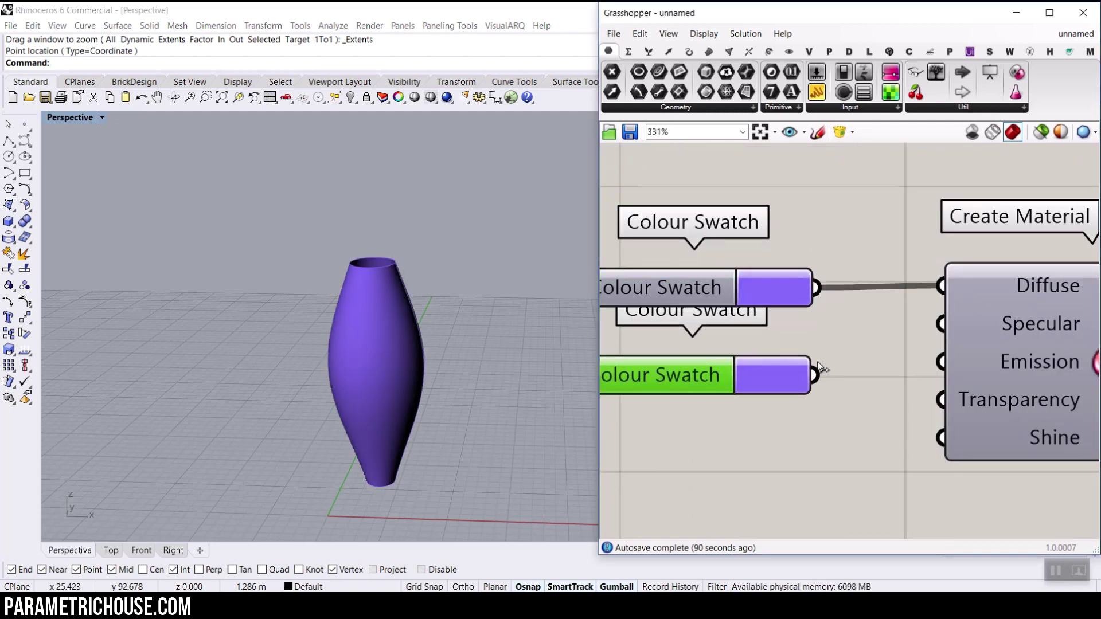
drag(923, 356, 941, 361)
Set the emission Colour Swatch to black
click(791, 374)
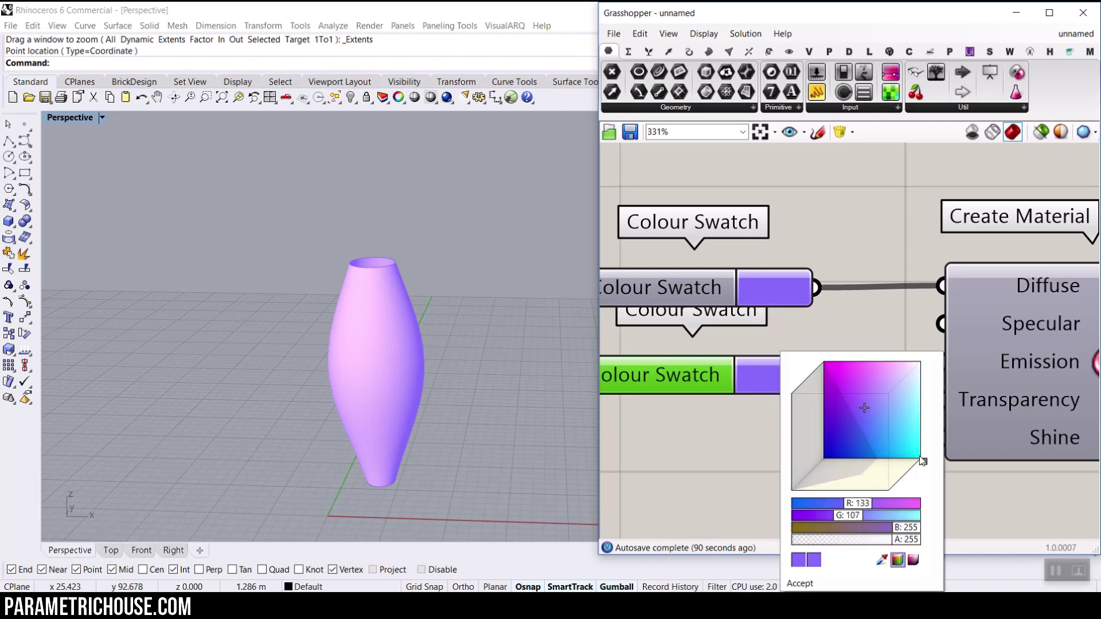
drag(880, 483, 859, 493)
drag(821, 458, 737, 495)
click(662, 443)
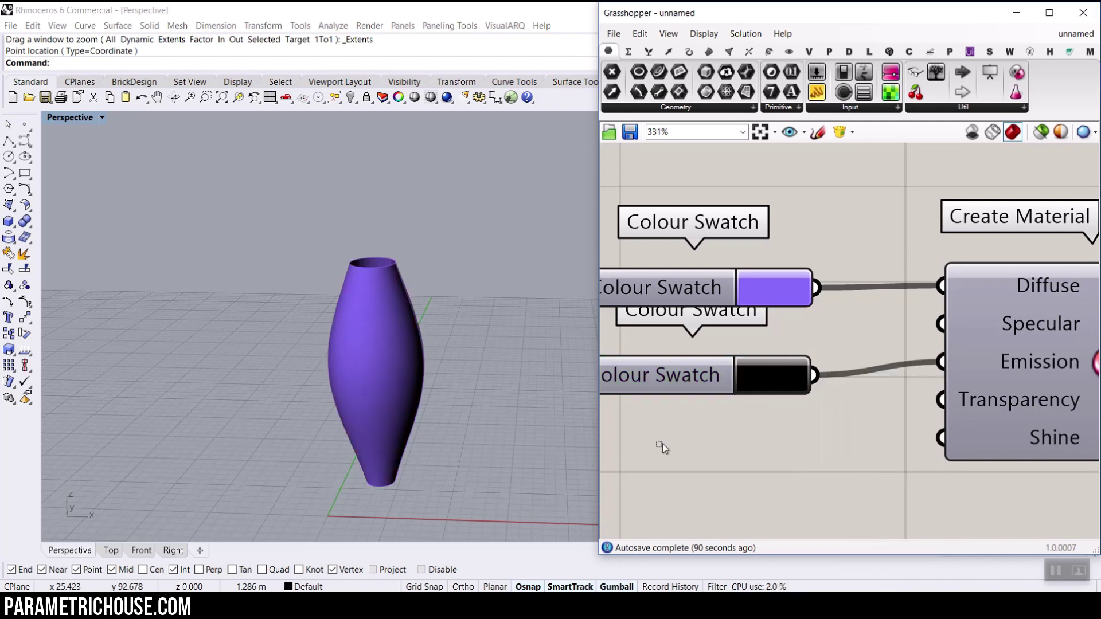
Add a 0 to 10 Number Slider, connect it to Create Material's Shine input, and set it to 7
double_click(781, 405)
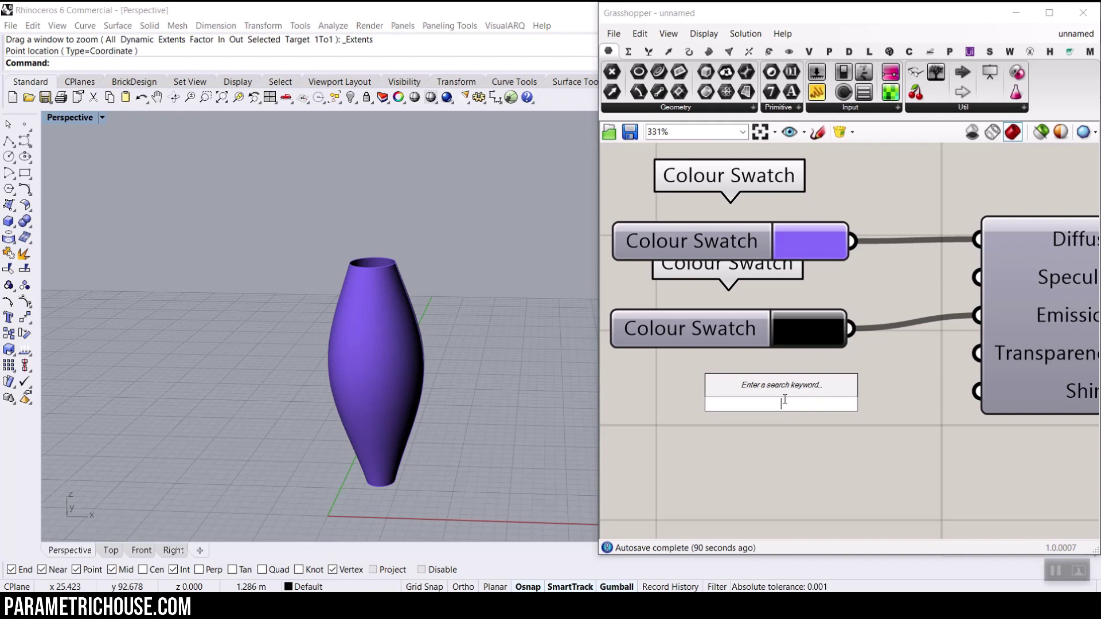
text(0.)
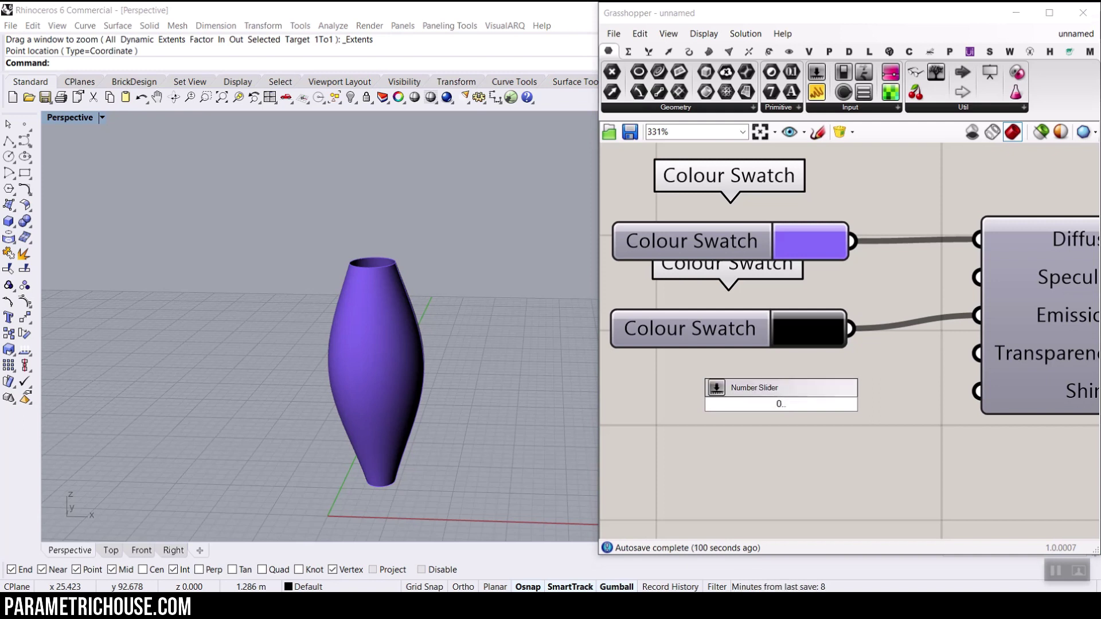
text(.10)
key(Return)
right_drag(918, 401, 870, 406)
drag(908, 408, 883, 400)
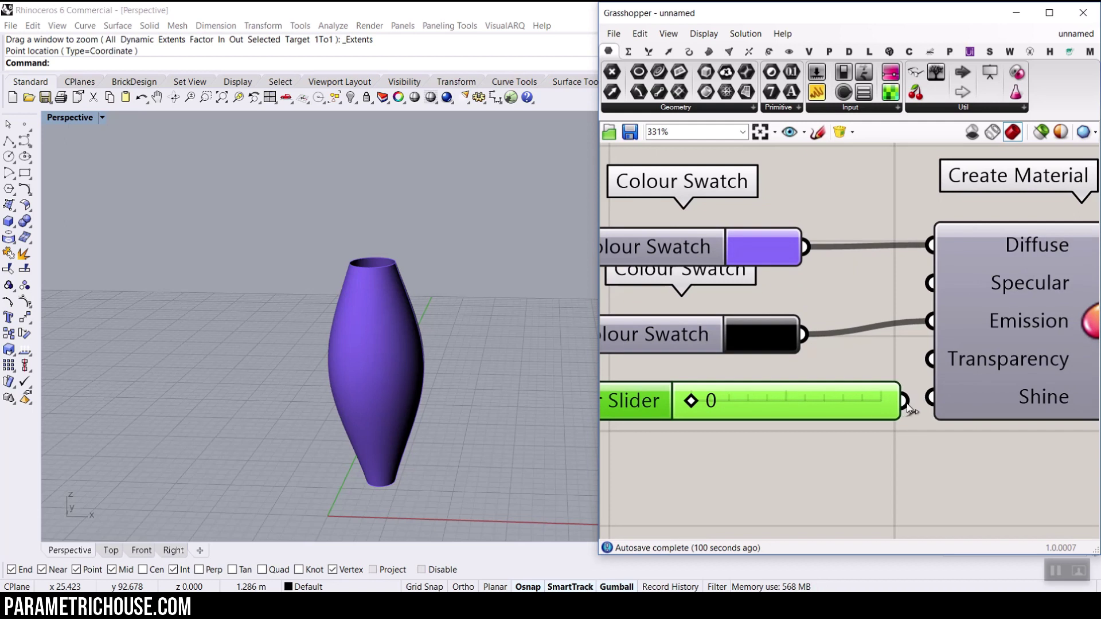
drag(697, 407, 705, 404)
scroll(849, 330, down, 5)
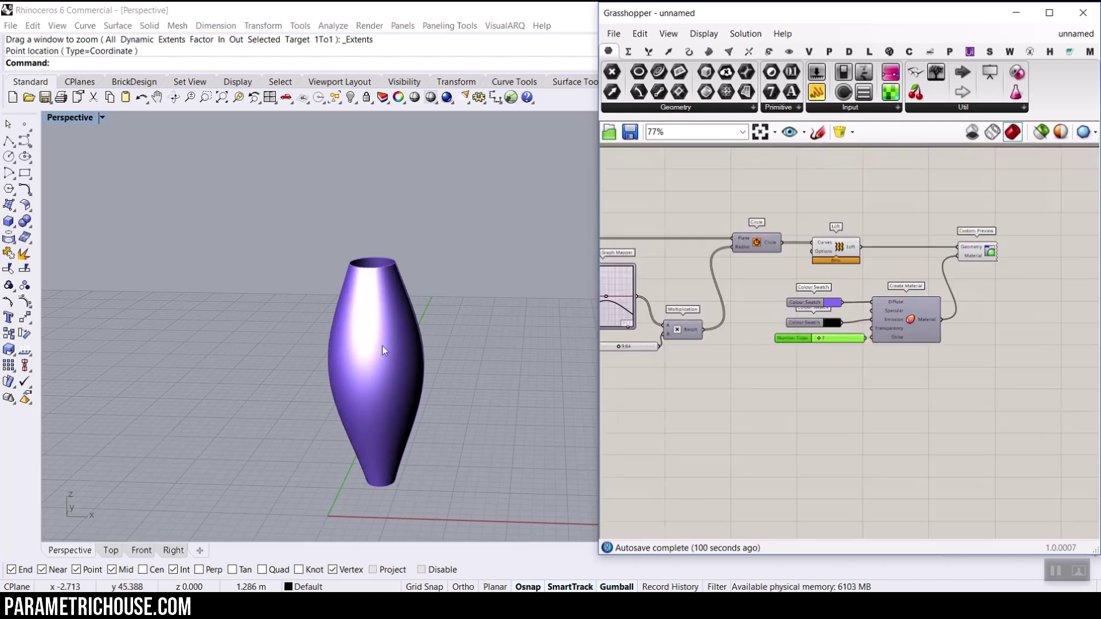
Set the Line SDL's Length slider to 20.27 and the Divide Curve's Count slider to 19
mouse_move(382, 345)
right_down()
mouse_move(319, 273)
mouse_move(413, 400)
mouse_move(376, 352)
mouse_move(392, 363)
right_up()
right_drag(791, 297, 887, 296)
right_drag(647, 302, 790, 308)
right_drag(650, 298, 769, 311)
scroll(720, 240, up, 3)
scroll(745, 264, up, 2)
mouse_move(770, 273)
mouse_down()
mouse_move(731, 273)
mouse_move(787, 273)
mouse_move(716, 273)
mouse_move(787, 279)
mouse_move(760, 285)
mouse_up()
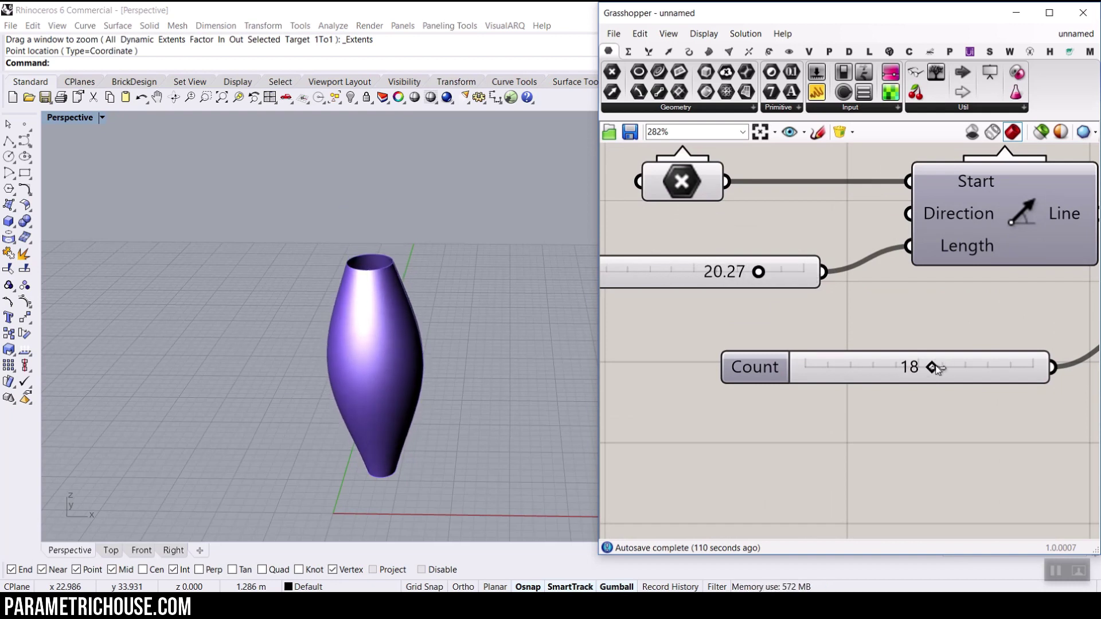
scroll(883, 366, down, 5)
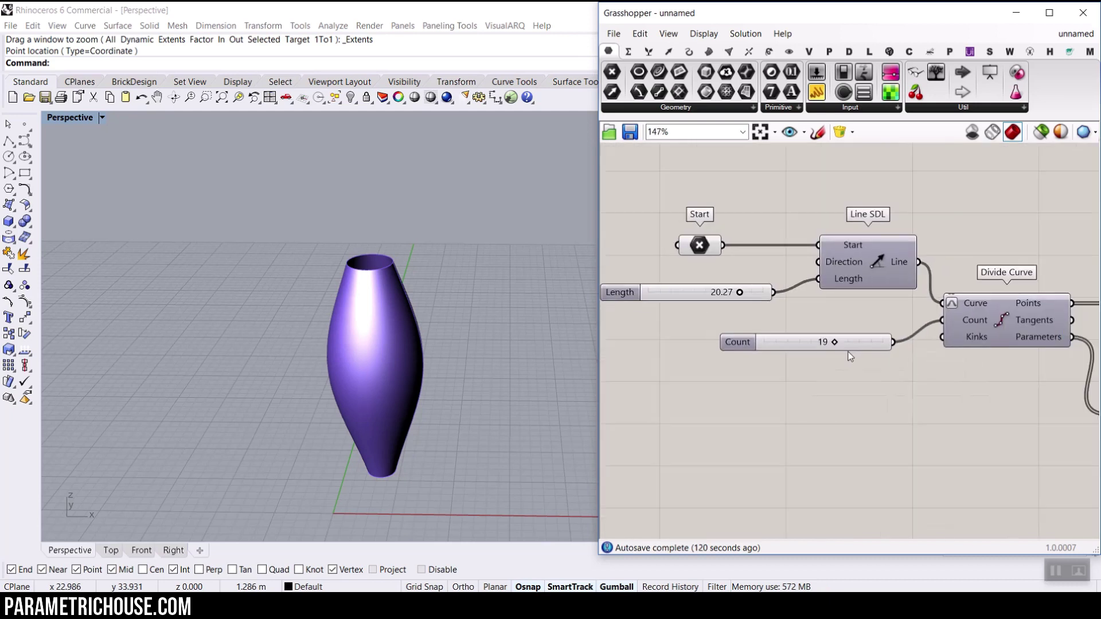
scroll(412, 422, up, 3)
scroll(411, 421, down, 4)
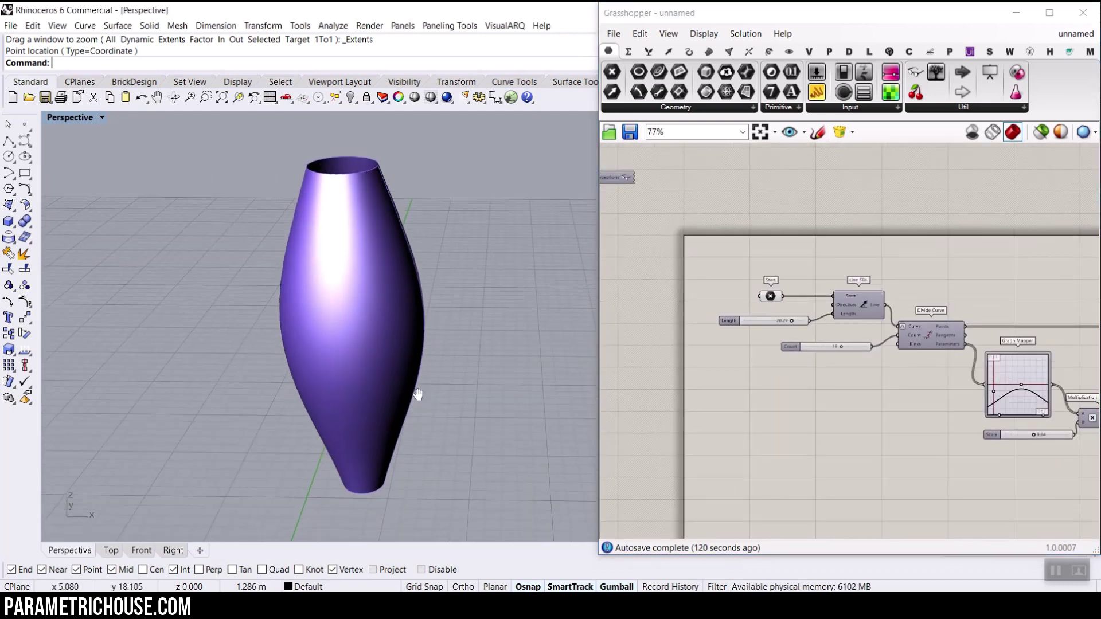
Set the Scale slider to 12.87 and adjust the Graph Mapper's handles to reshape the vase profile
right_drag(1022, 418, 746, 380)
scroll(747, 379, up, 5)
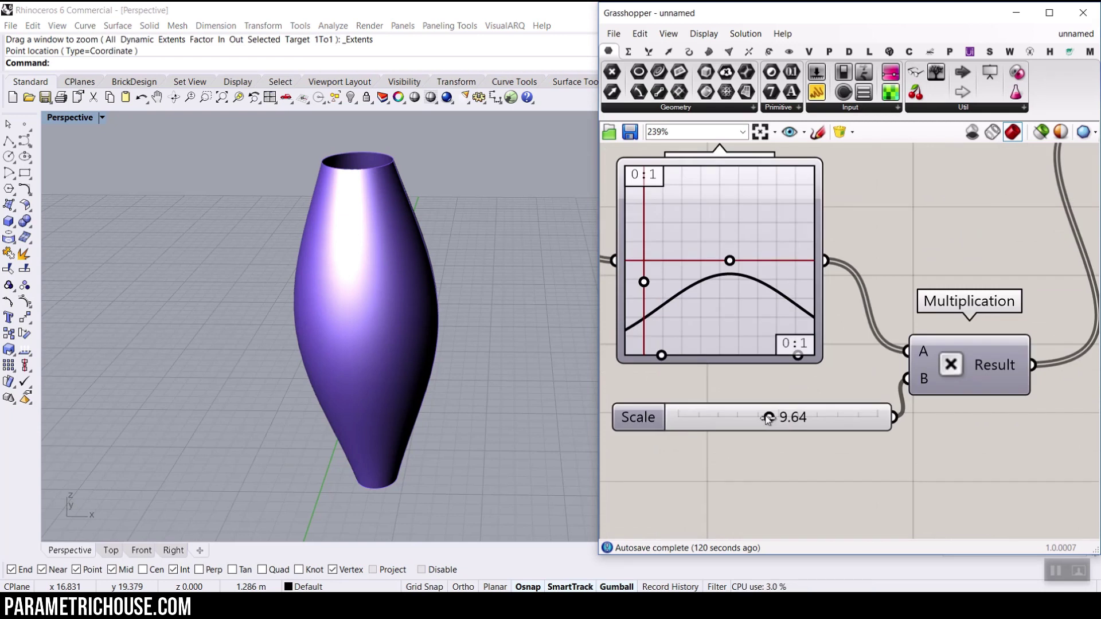
drag(626, 418, 803, 417)
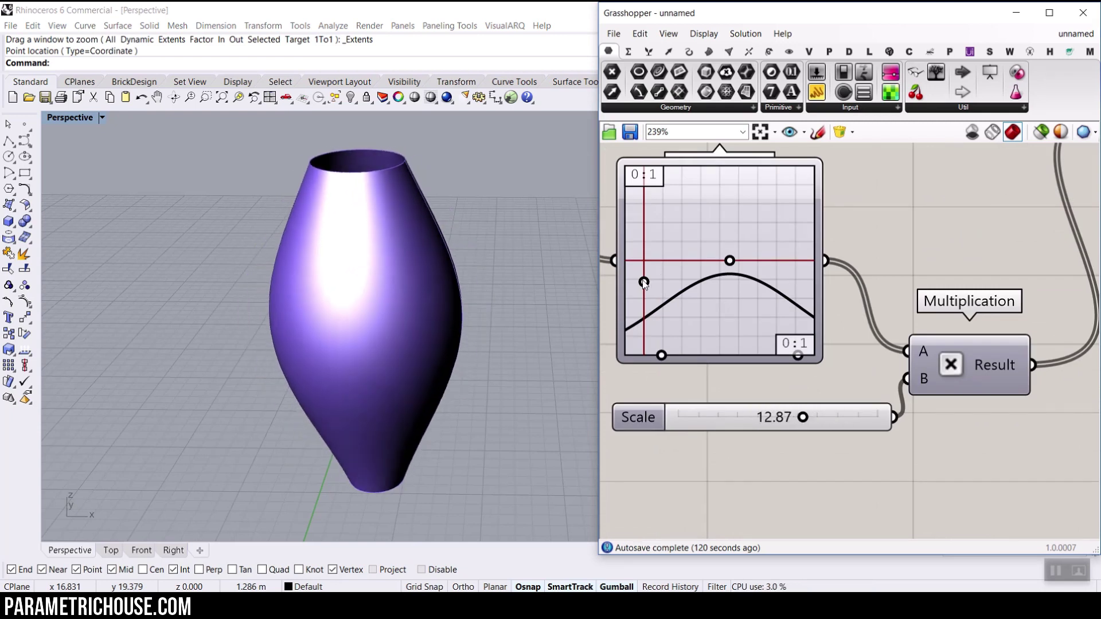
mouse_move(644, 282)
mouse_down()
mouse_move(647, 235)
mouse_move(656, 317)
mouse_move(656, 283)
mouse_up()
mouse_move(726, 261)
mouse_down()
mouse_move(736, 242)
mouse_move(722, 229)
mouse_move(652, 231)
mouse_move(789, 232)
mouse_move(692, 236)
mouse_move(741, 236)
mouse_move(699, 237)
mouse_move(721, 242)
mouse_up()
Move the Multiplication component and Scale slider away from the Graph Mapper to make room between them
scroll(721, 242, down, 4)
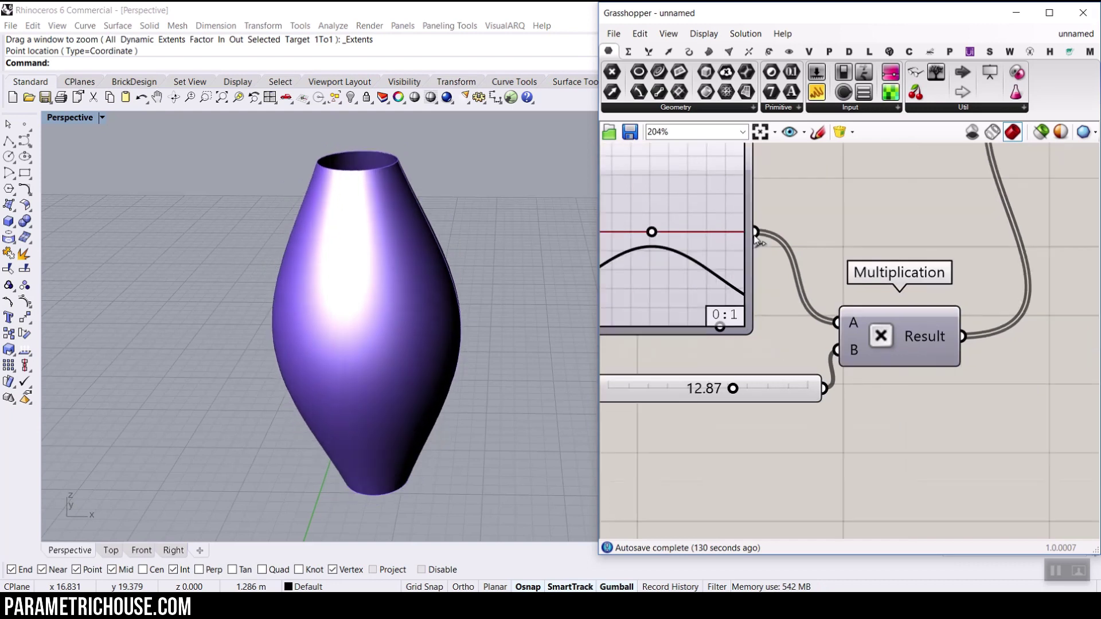
drag(763, 282, 877, 332)
click(820, 262)
scroll(767, 251, up, 3)
Duplicate the Graph Mapper, place the copy after the original, and connect its output to Multiplication's A input
click(700, 218)
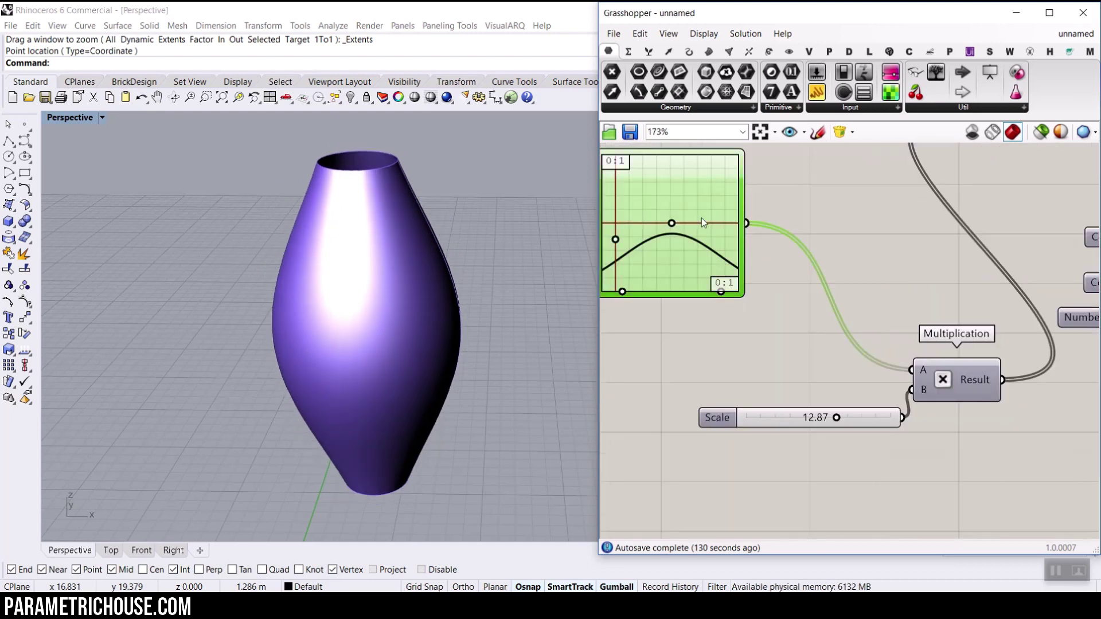
key(ctrl+c)
key(ctrl+v)
drag(664, 264, 836, 259)
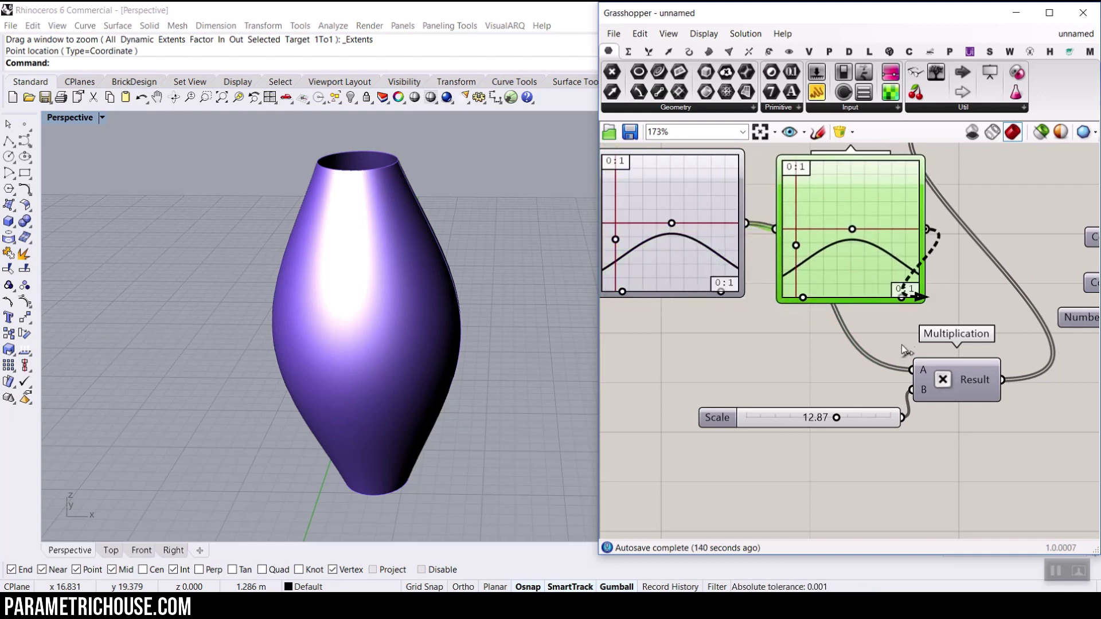
drag(911, 368, 912, 369)
Change the second Graph Mapper to a Bezier graph and reshape its curve with the two control handles
right_drag(791, 314, 758, 335)
right_click(844, 269)
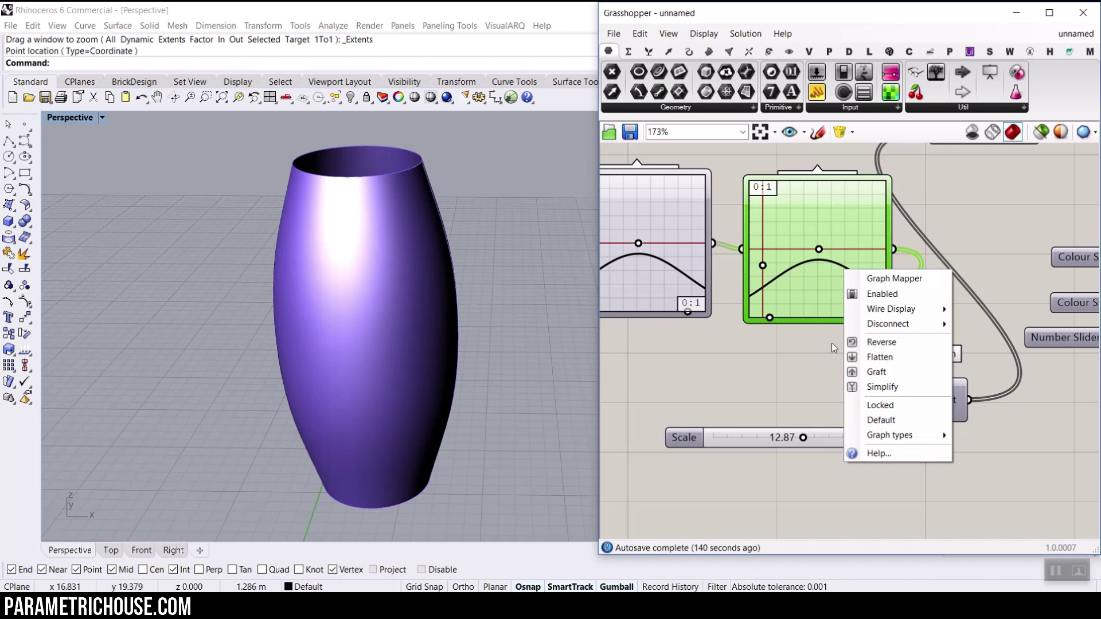
mouse_move(883, 436)
click(982, 434)
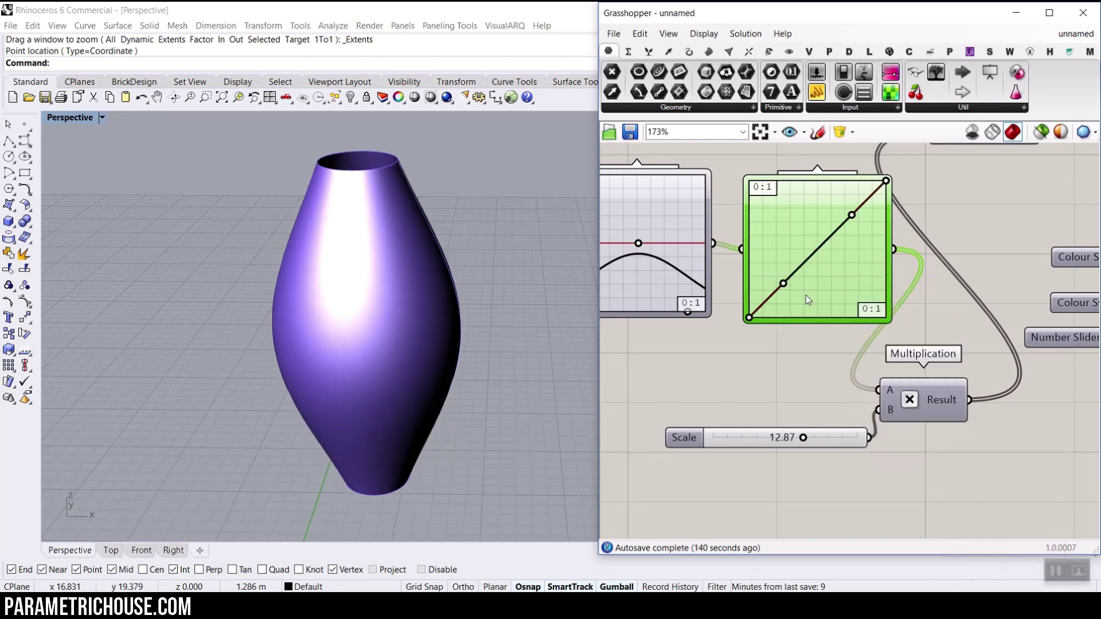
drag(785, 284, 745, 254)
drag(852, 216, 913, 277)
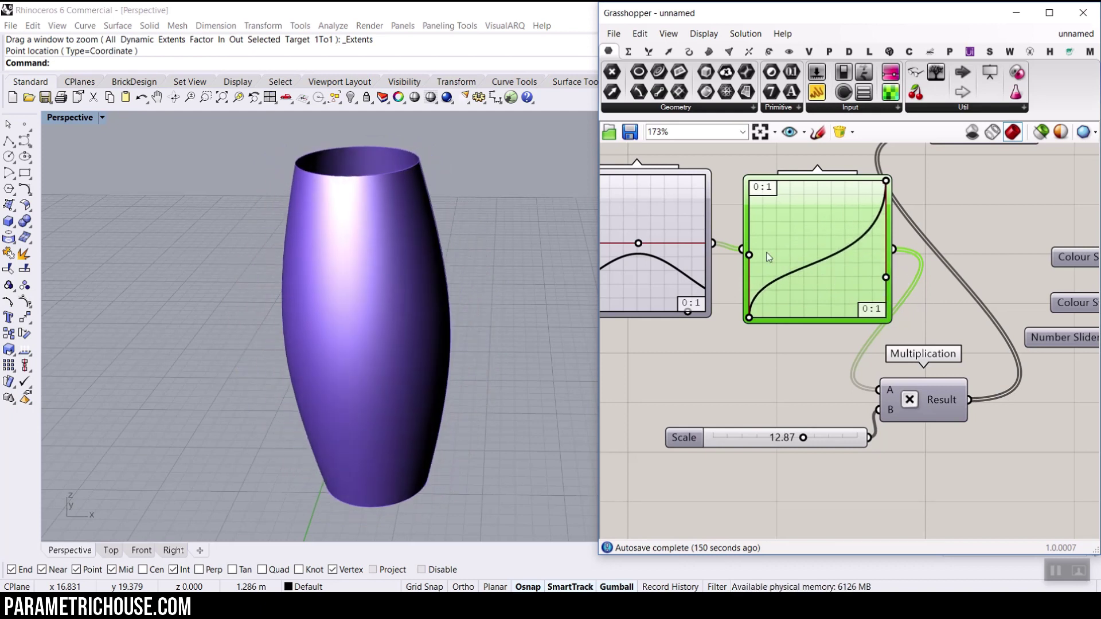
drag(754, 249, 812, 205)
Shift the first Graph Mapper's peak handle and change the second Graph Mapper to a Parabola opening downward
right_drag(643, 253, 741, 257)
drag(734, 246, 757, 249)
right_click(915, 270)
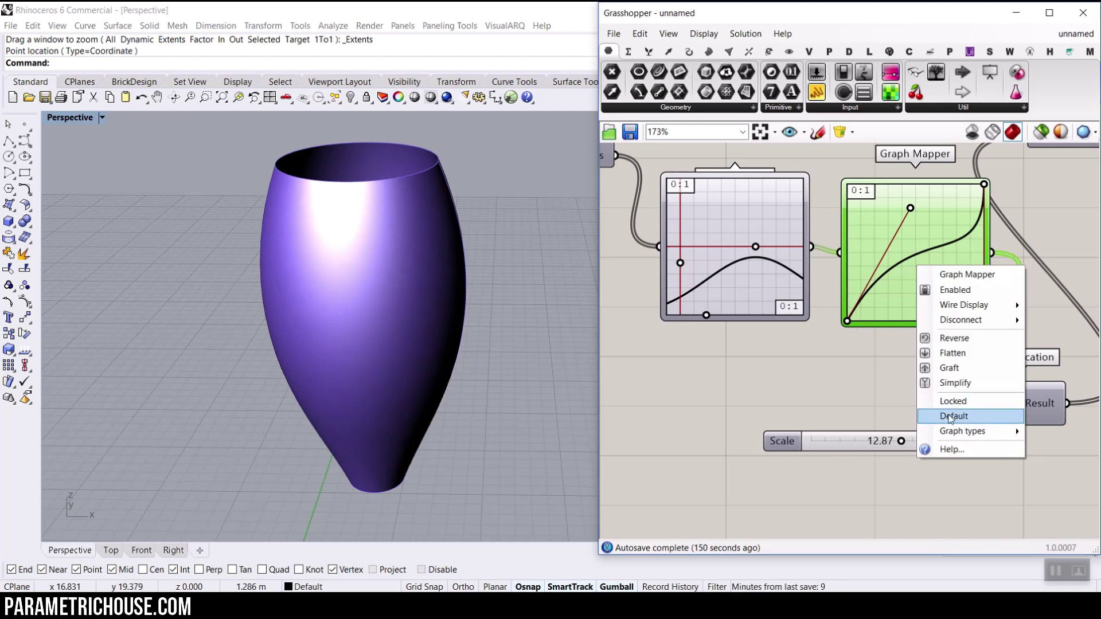
mouse_move(943, 434)
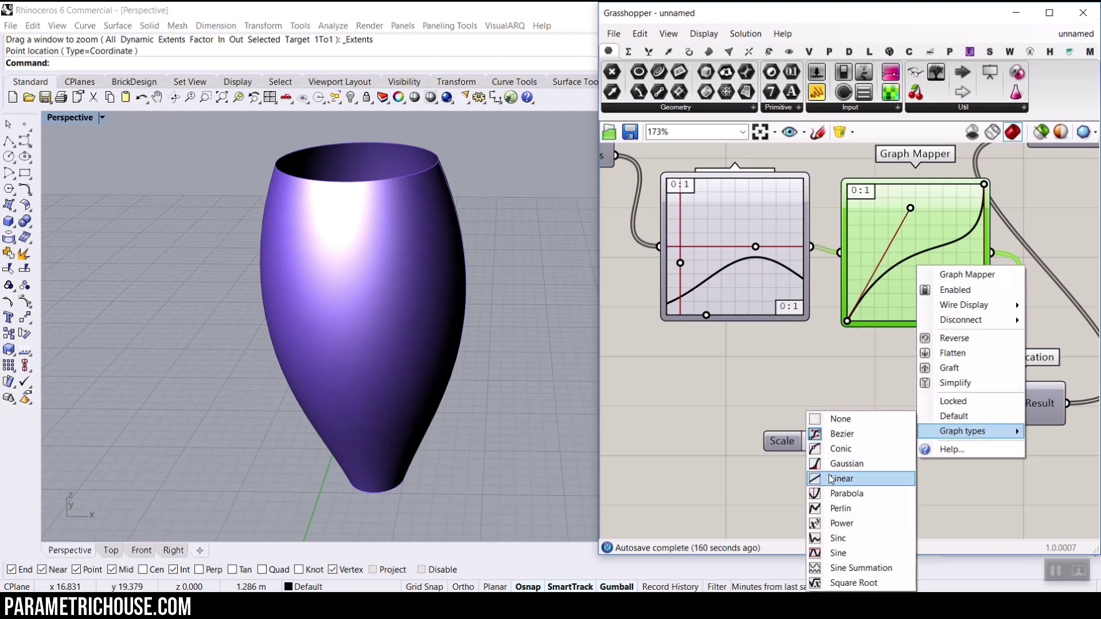
click(843, 493)
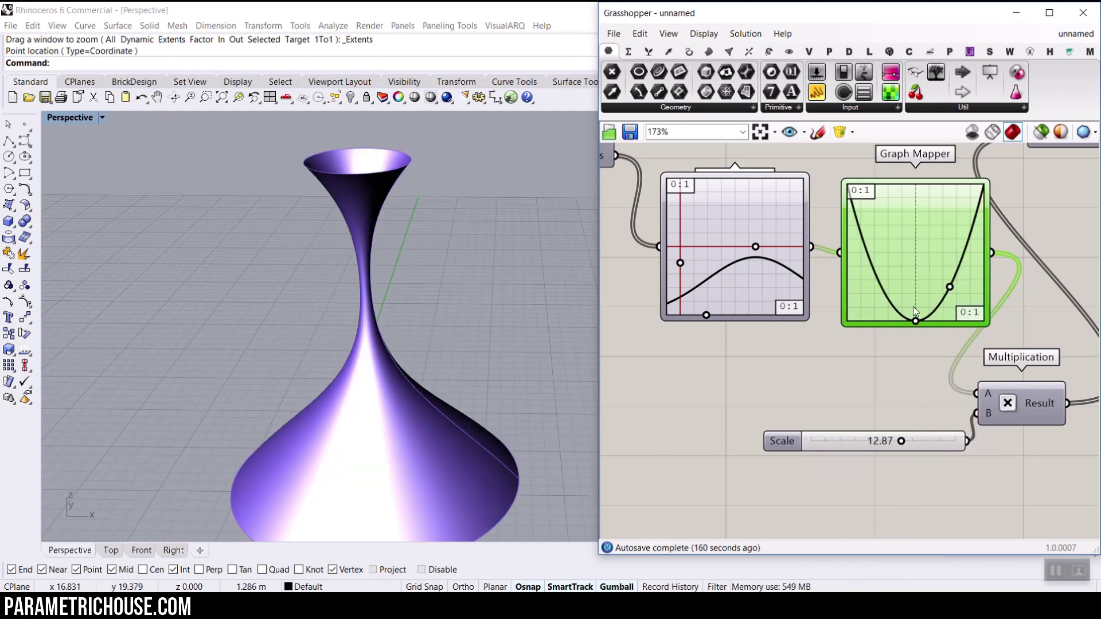
mouse_move(949, 287)
mouse_down()
mouse_move(975, 265)
mouse_move(935, 303)
mouse_move(961, 287)
mouse_up()
drag(916, 322, 917, 214)
Increase the Line SDL's Length slider to make the lofted goblet taller
right_drag(414, 293, 405, 268)
right_drag(894, 295, 900, 295)
scroll(901, 307, down, 5)
right_drag(762, 293, 779, 297)
scroll(780, 297, up, 4)
drag(820, 274, 841, 275)
Fine-tune the second Graph Mapper's parabola handle and the first one's peak handle to shape the goblet's stem and base
right_drag(230, 364, 351, 395)
scroll(336, 422, down, 4)
scroll(1071, 358, down, 3)
right_drag(1071, 358, 823, 330)
right_drag(1017, 366, 831, 356)
scroll(828, 354, up, 3)
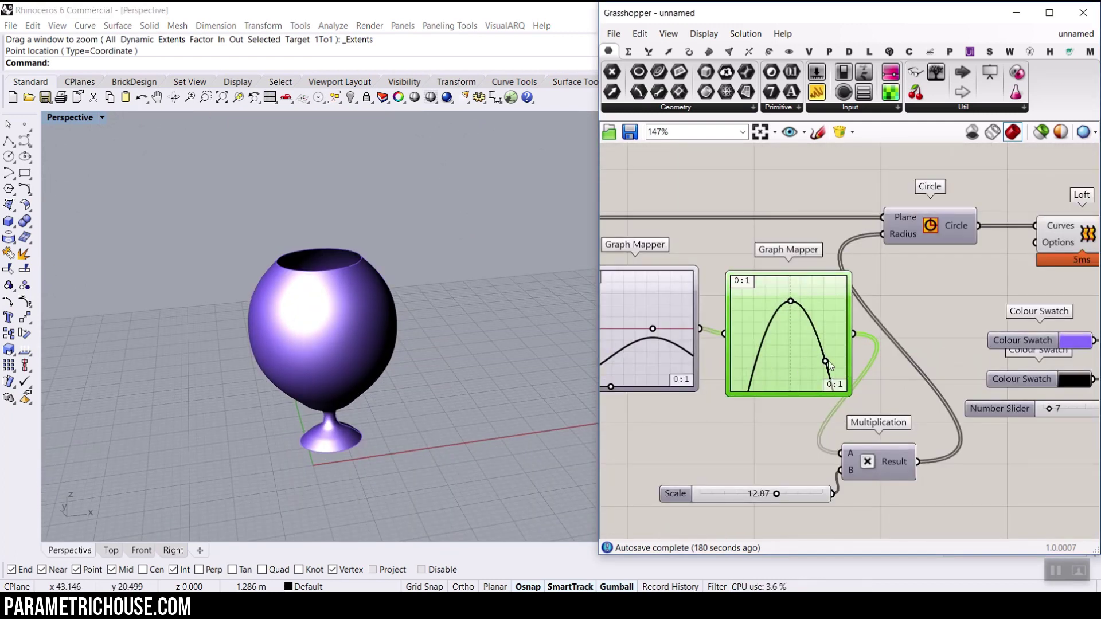
drag(825, 363, 824, 365)
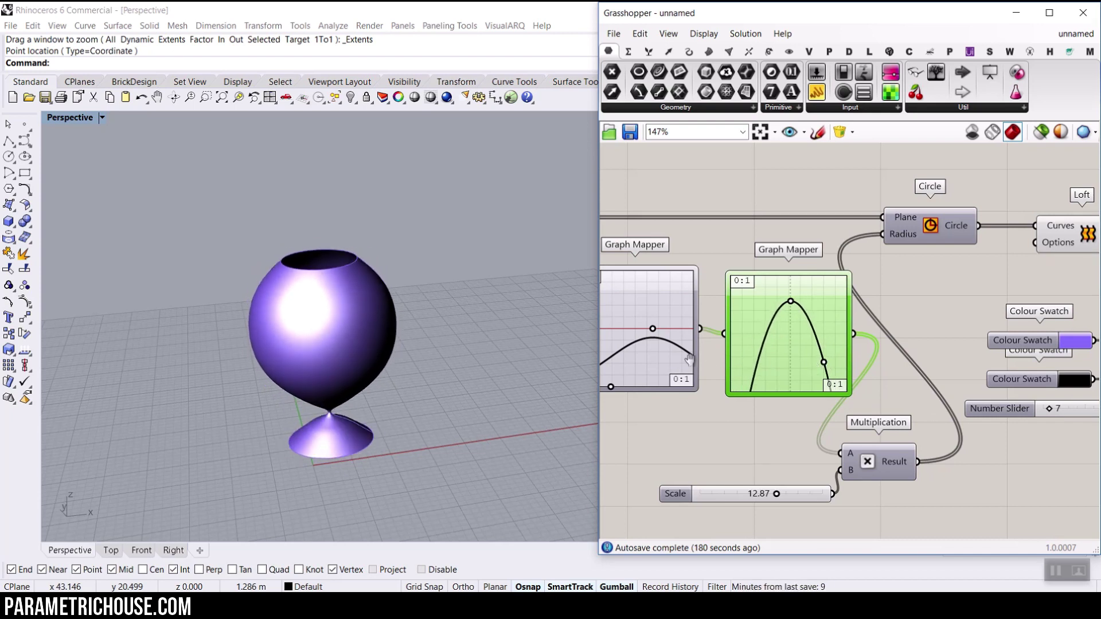
right_drag(689, 360, 716, 348)
mouse_move(713, 331)
mouse_down()
mouse_move(747, 336)
mouse_move(716, 339)
mouse_up()
scroll(360, 411, up, 8)
scroll(464, 256, down, 6)
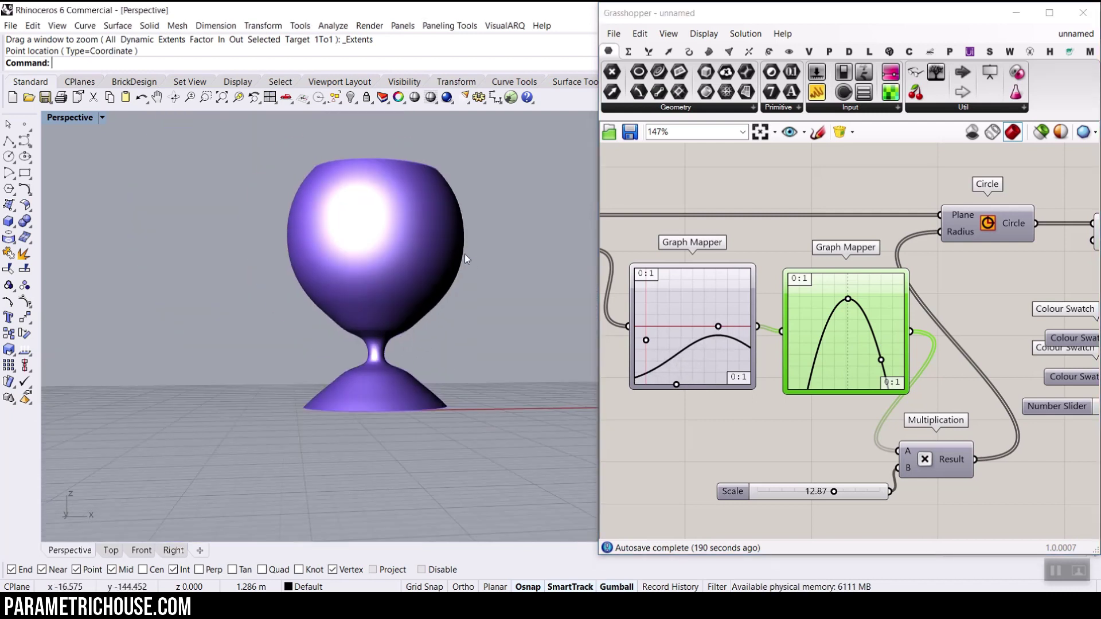
Place a Pipe component above the Loft and connect the Circle output to its Curve input
right_drag(464, 254, 521, 264)
right_drag(845, 278, 766, 278)
scroll(765, 278, down, 3)
right_drag(894, 267, 768, 261)
scroll(771, 252, up, 4)
click(688, 251)
click(709, 51)
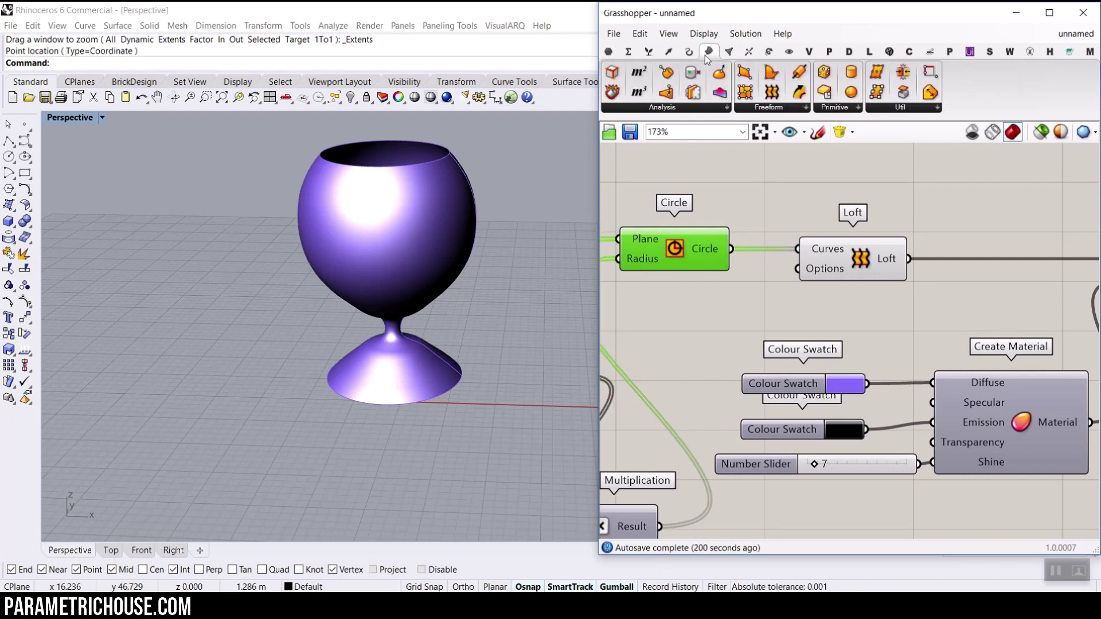
drag(805, 94, 838, 283)
drag(766, 259, 810, 263)
Add a Number Slider with value 0.2 and connect it to the Pipe's Radius input
double_click(645, 226)
text(0.2)
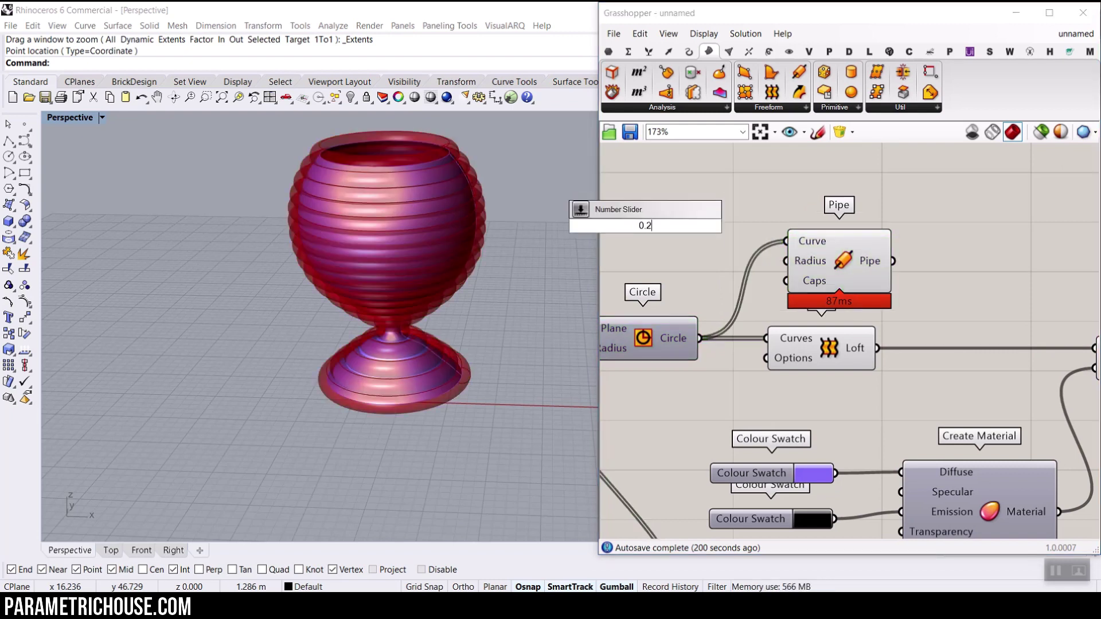
key(Return)
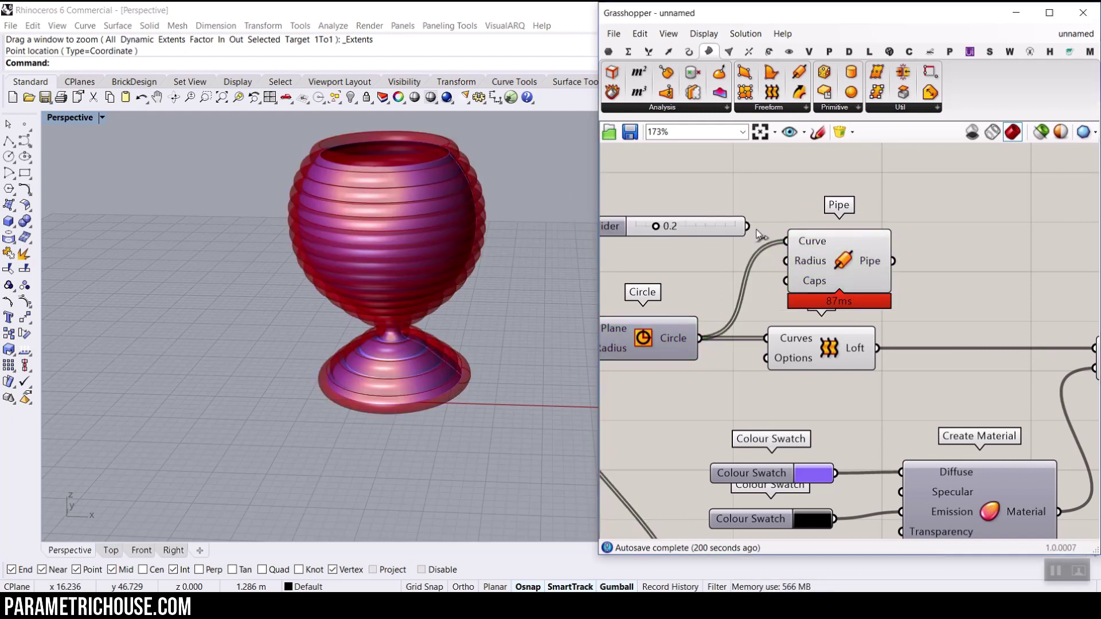
scroll(422, 278, up, 5)
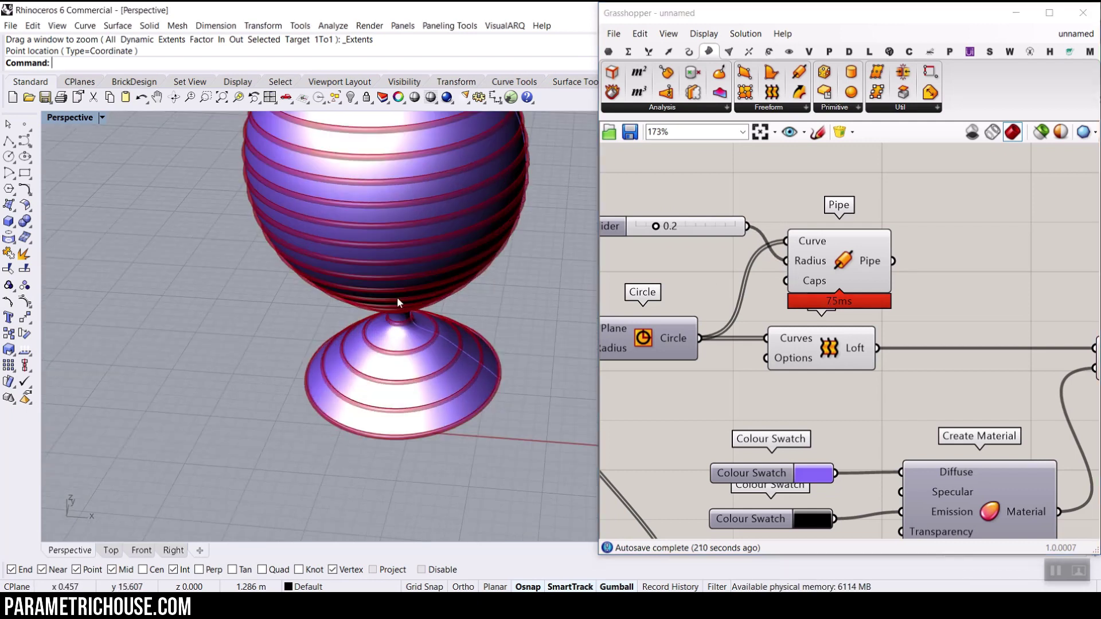
right_drag(497, 312, 448, 258)
scroll(718, 263, down, 3)
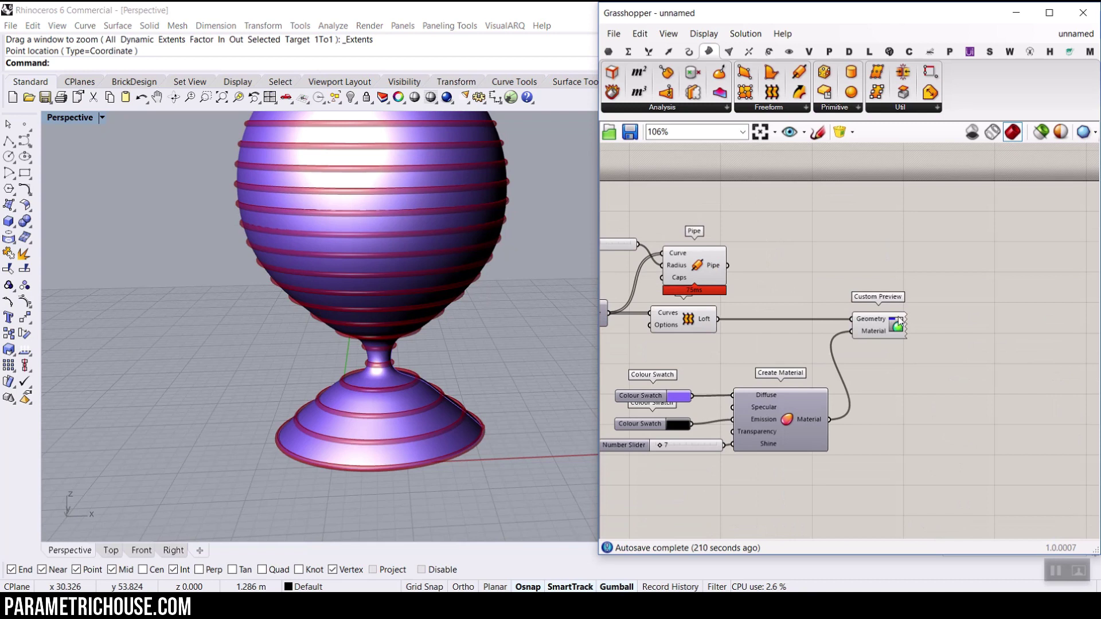
Duplicate the Custom Preview with its Create Material, colour swatches and slider above the original, and connect the Pipe output to the copy's Geometry input
drag(881, 352, 647, 367)
scroll(647, 398, down, 4)
key(ctrl+c)
key(ctrl+v)
drag(753, 370, 817, 280)
scroll(688, 337, up, 3)
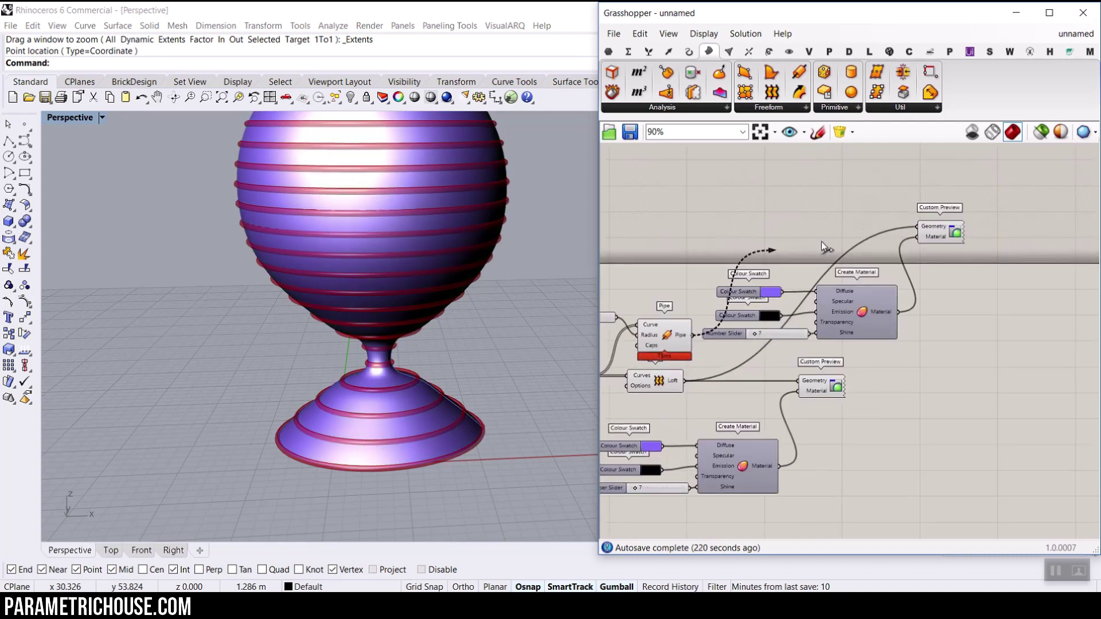
drag(915, 225, 917, 227)
Change the copied material's Diffuse colour swatch to yellow for the piped rings
scroll(693, 325, up, 5)
click(770, 291)
click(973, 310)
click(988, 292)
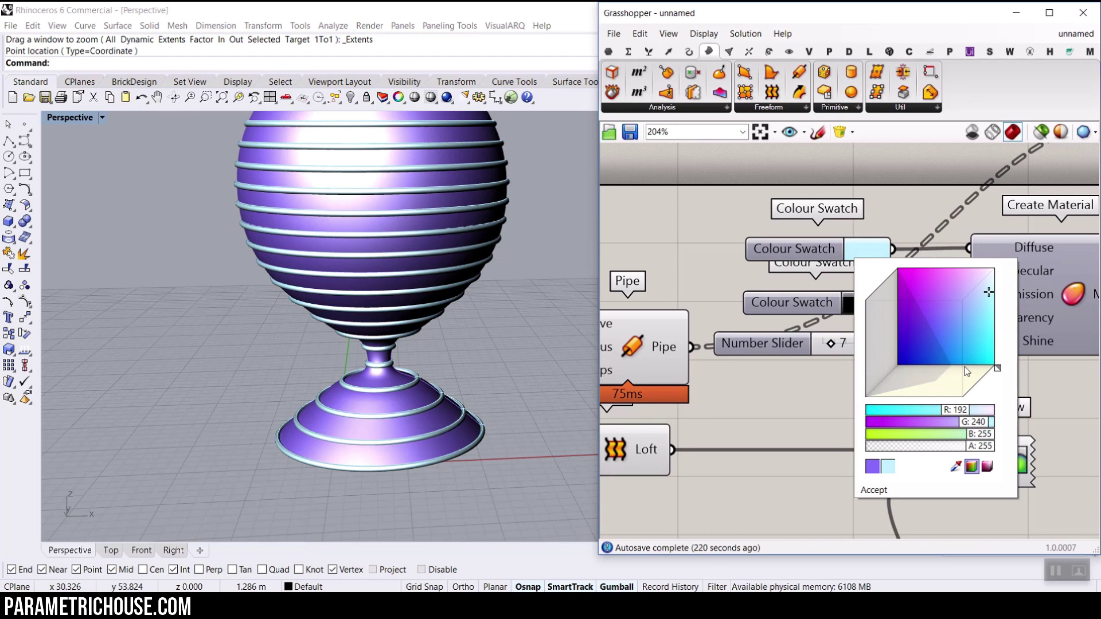
drag(997, 371, 965, 400)
Examine the definition and the ringed goblet in the perspective view from the side, from above and up close
right_drag(660, 319, 651, 340)
scroll(430, 301, down, 9)
mouse_move(441, 246)
right_down()
mouse_move(418, 352)
mouse_move(418, 246)
mouse_move(401, 277)
mouse_move(416, 342)
mouse_move(433, 245)
right_up()
scroll(433, 284, up, 6)
scroll(772, 346, down, 7)
right_drag(675, 346, 866, 351)
scroll(730, 344, up, 3)
scroll(972, 312, up, 2)
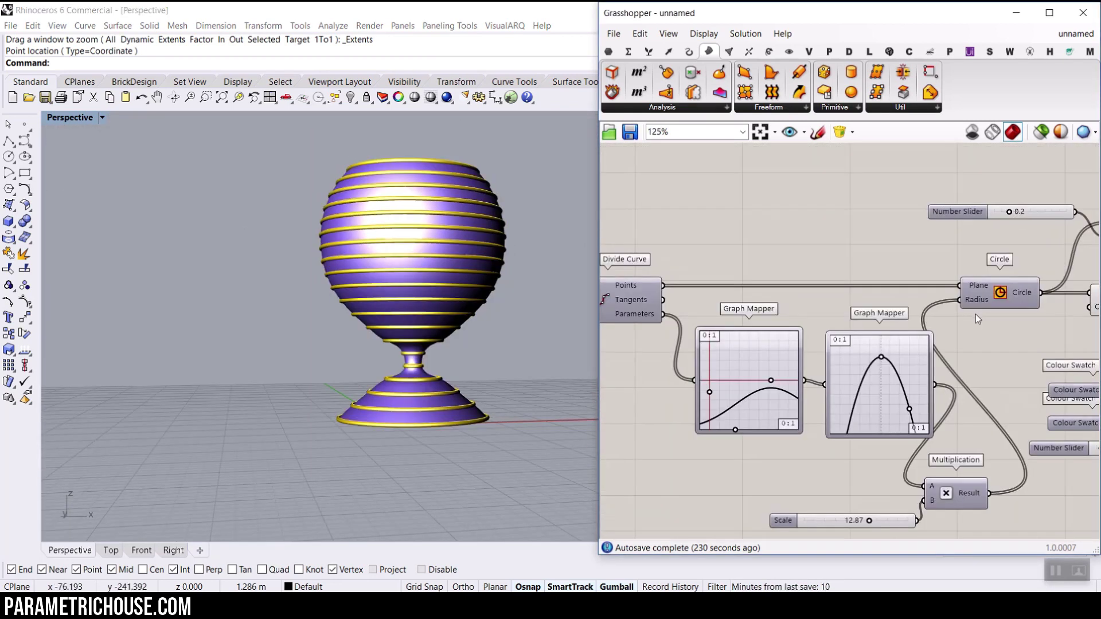
scroll(414, 295, down, 5)
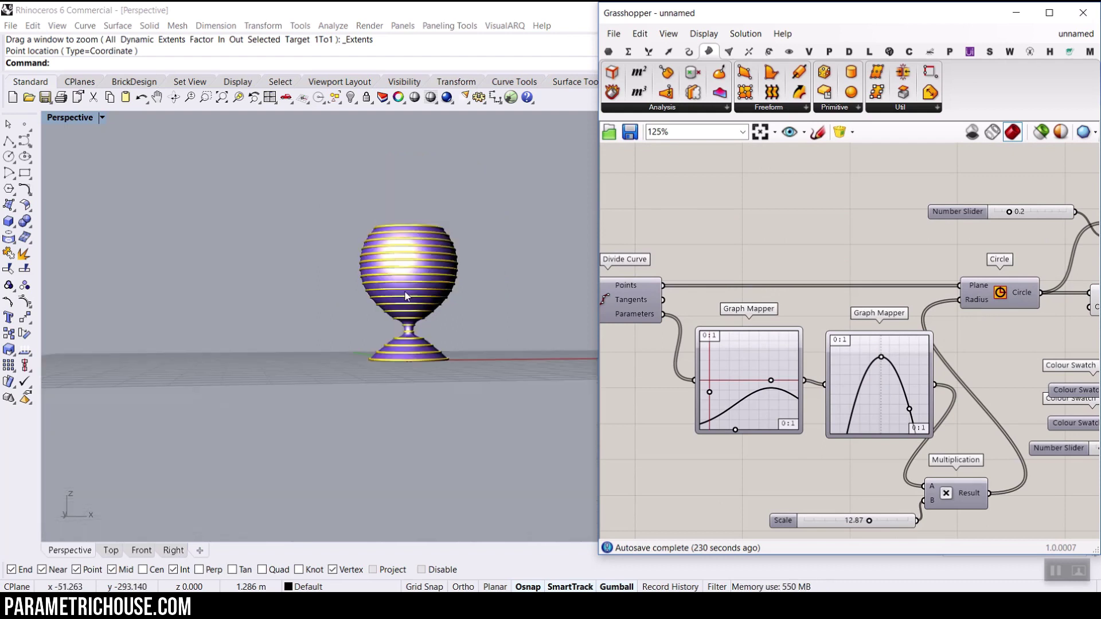
right_drag(410, 293, 442, 319)
scroll(418, 306, up, 5)
scroll(442, 320, up, 2)
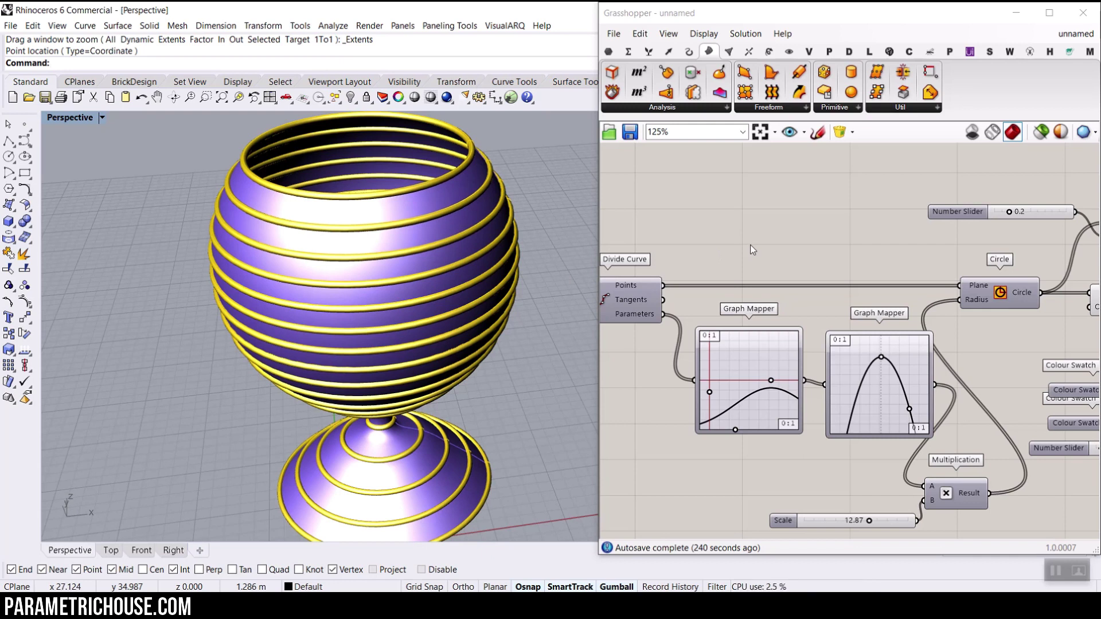
scroll(366, 315, down, 3)
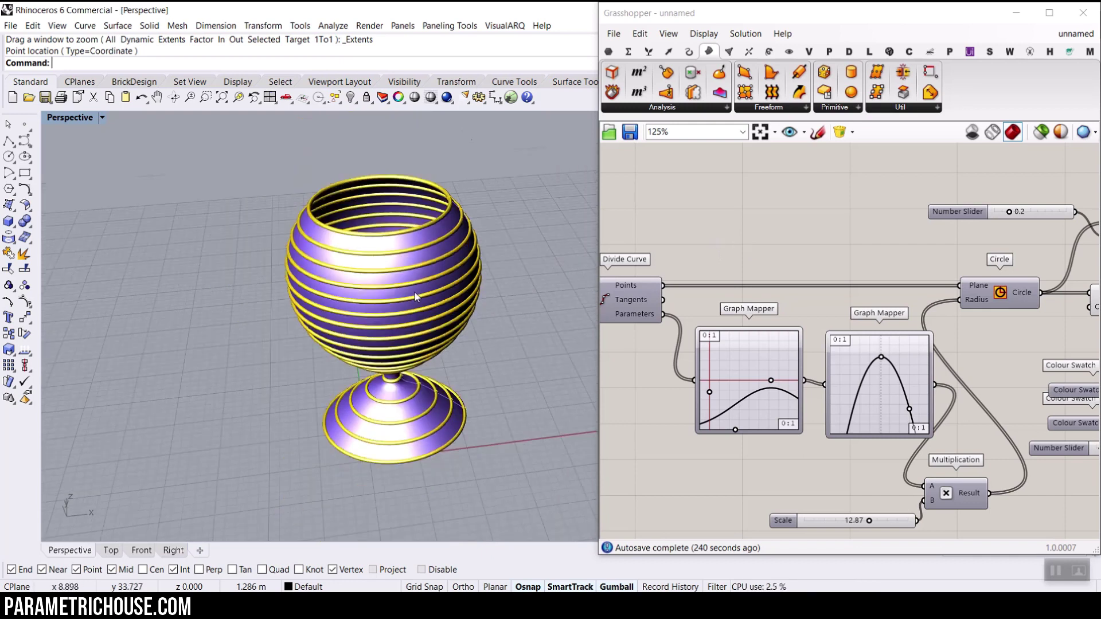
scroll(366, 315, up, 5)
scroll(365, 318, down, 1)
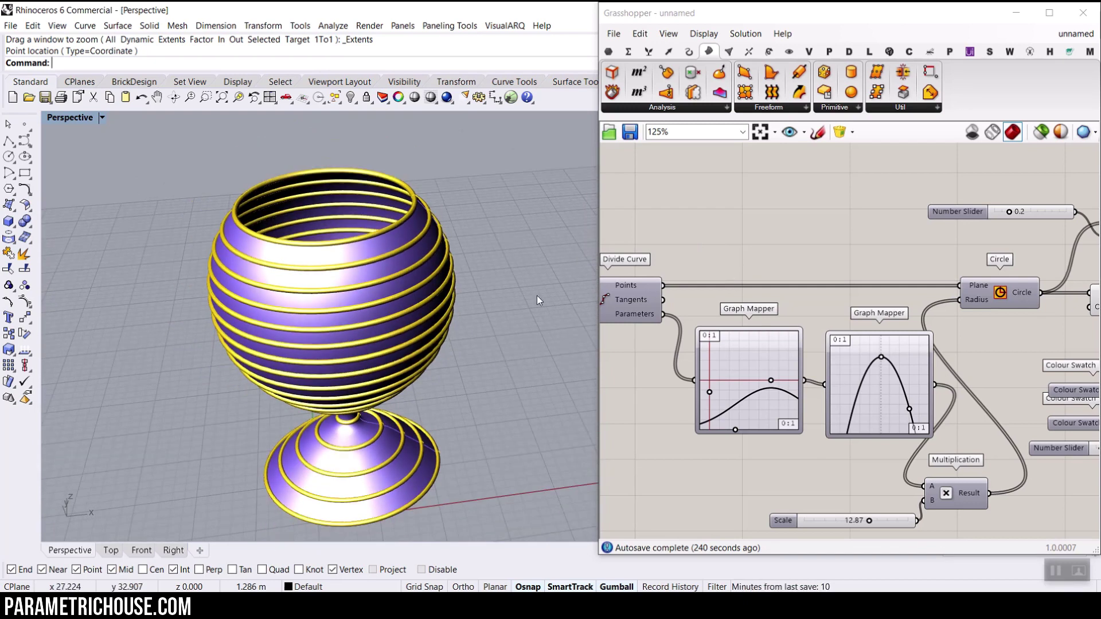
shift+right_drag(489, 317, 495, 303)
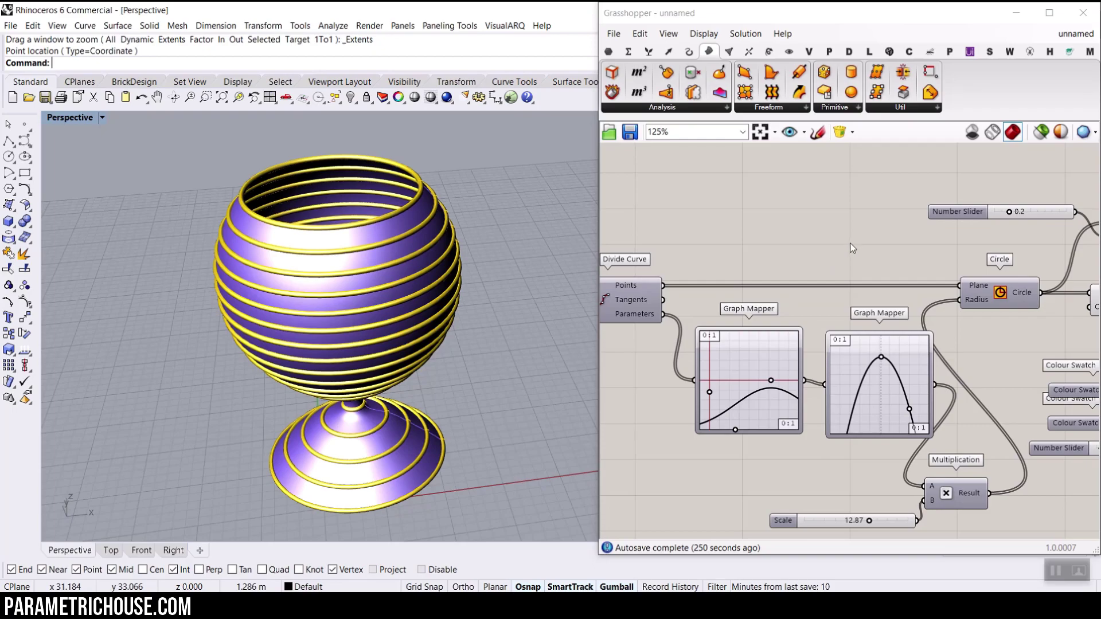